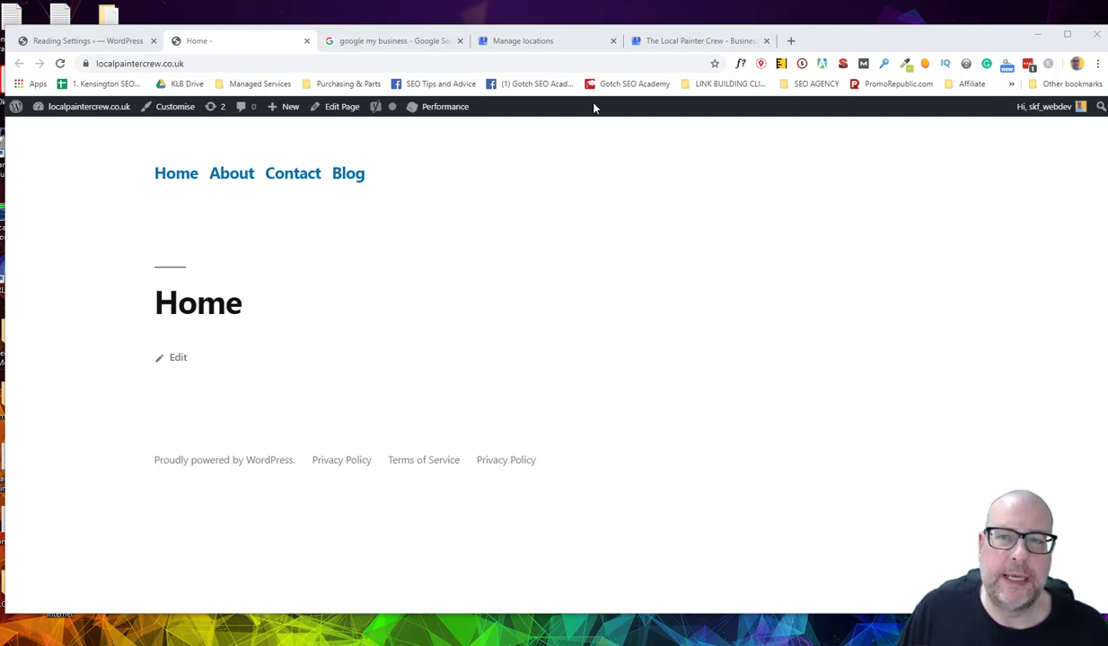
- Switch to The Local Painter Crew's Google My Business info page to review its Kettering-area service areas
{"action": "left_click", "coordinate": [696, 41]}
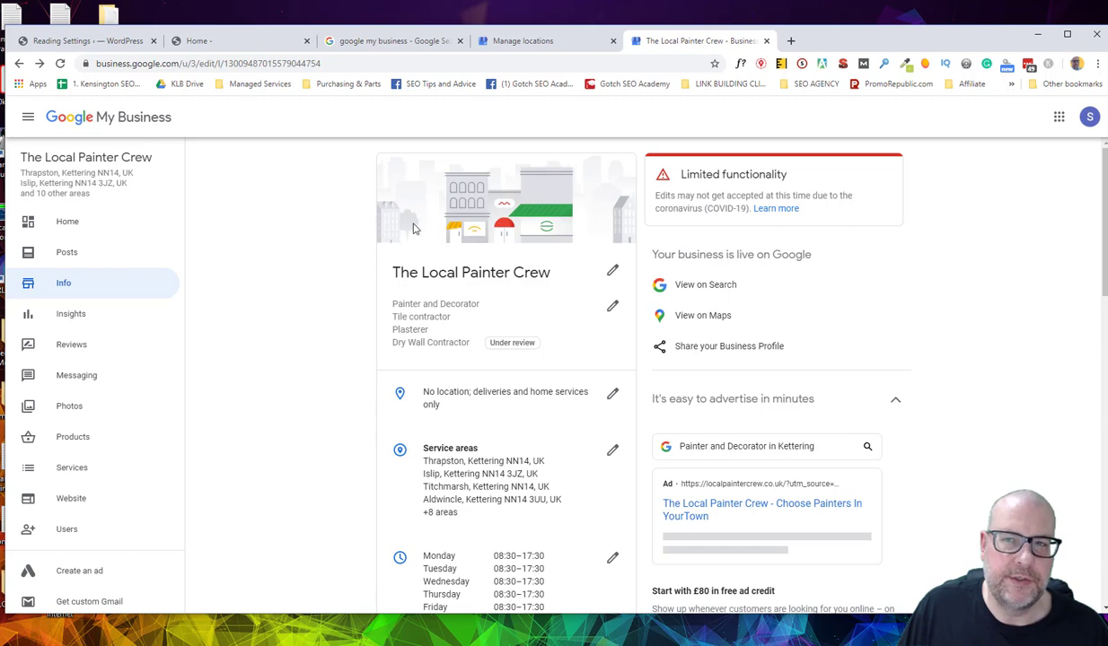
- In a new tab, search Google for 'google map' and open Google Maps
{"action": "left_click", "coordinate": [791, 41]}
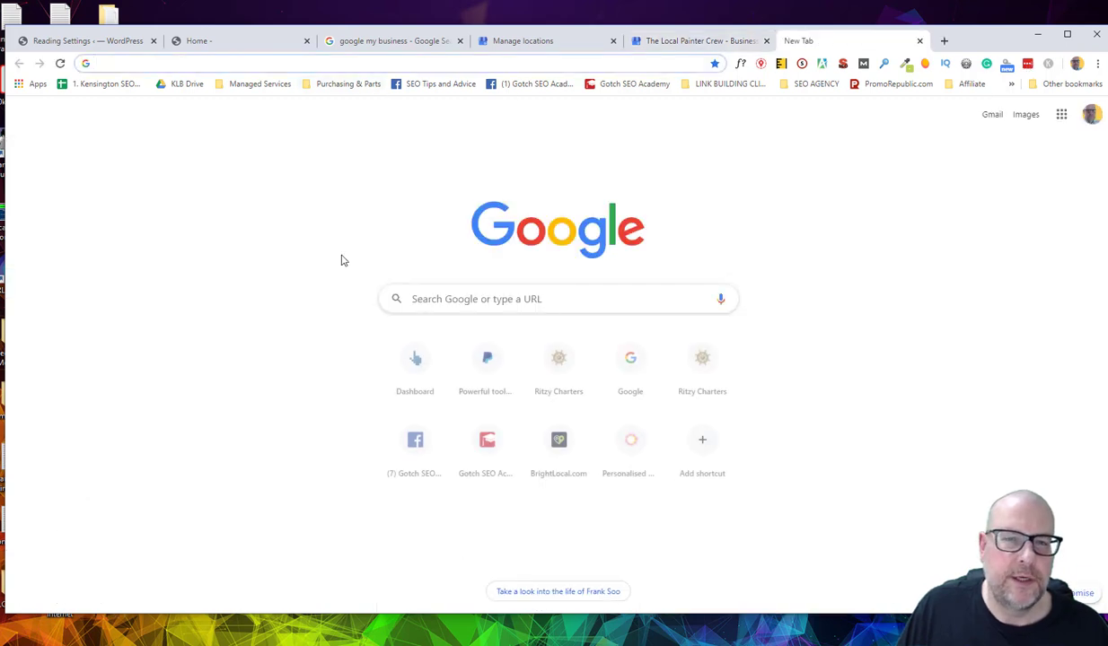
{"action": "left_click", "coordinate": [469, 307]}
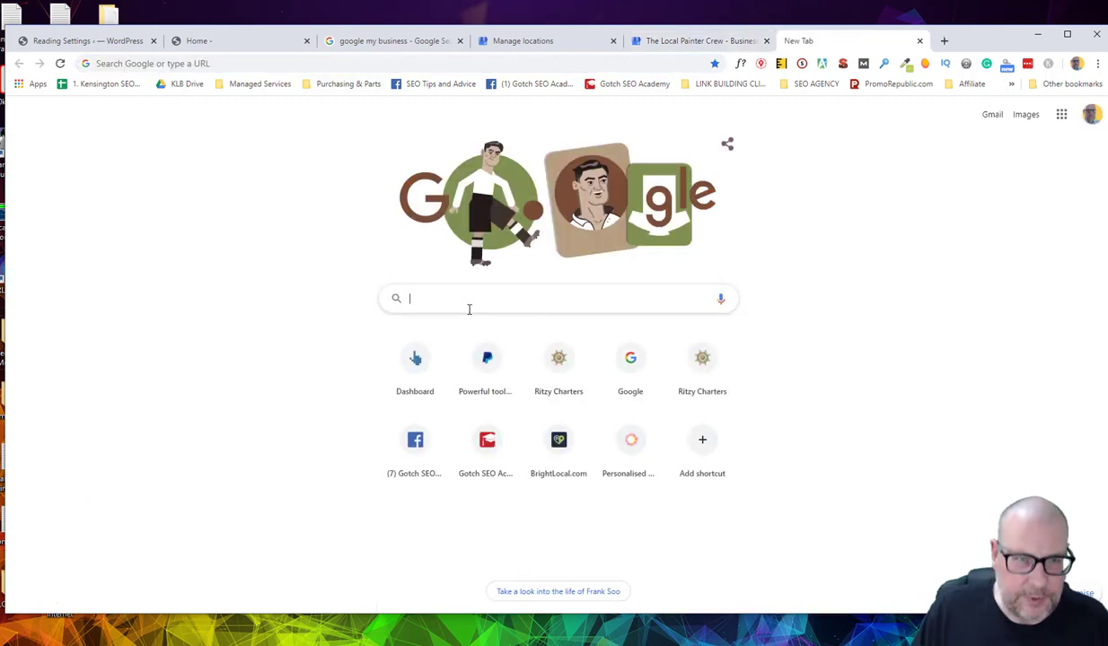
{"action": "left_click", "coordinate": [127, 64]}
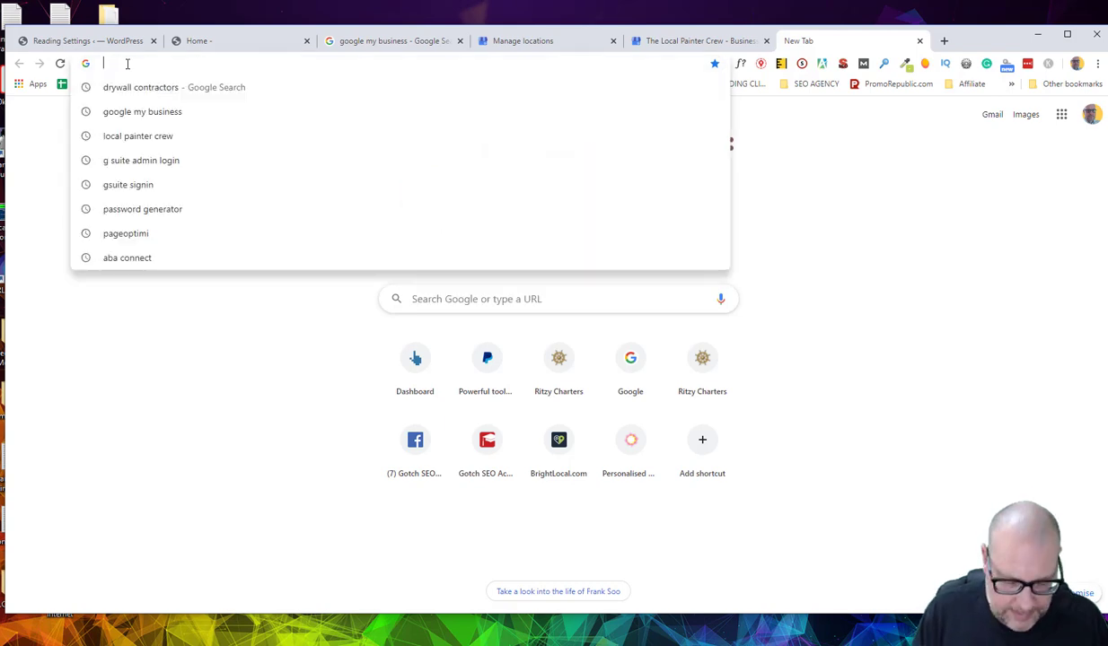
{"action": "type", "text": "google map"}
{"action": "key", "text": "Return"}
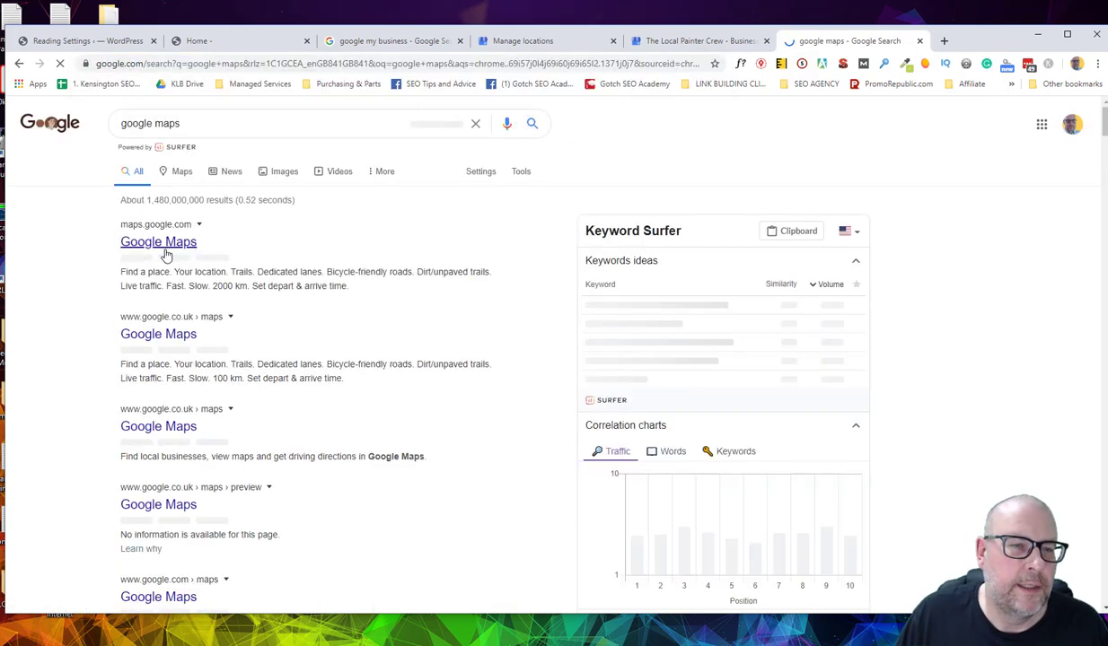
{"action": "left_click", "coordinate": [161, 241]}
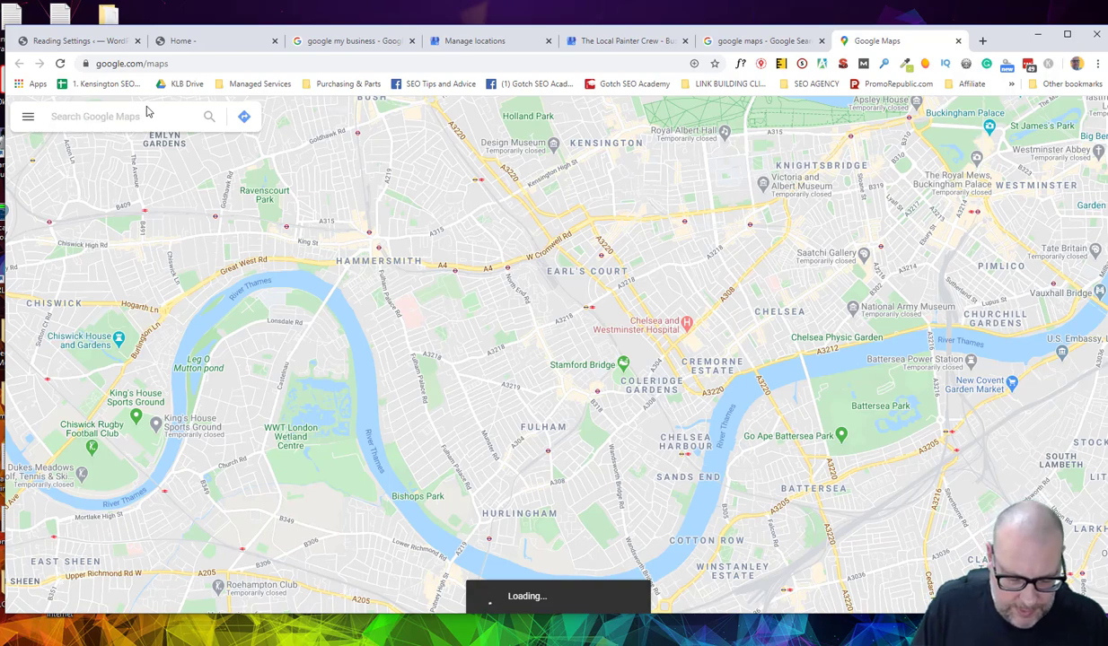
- Find Thrapston on the map and zoom out to show the surrounding Kettering and Peterborough area
{"action": "type", "text": "Thrapston"}
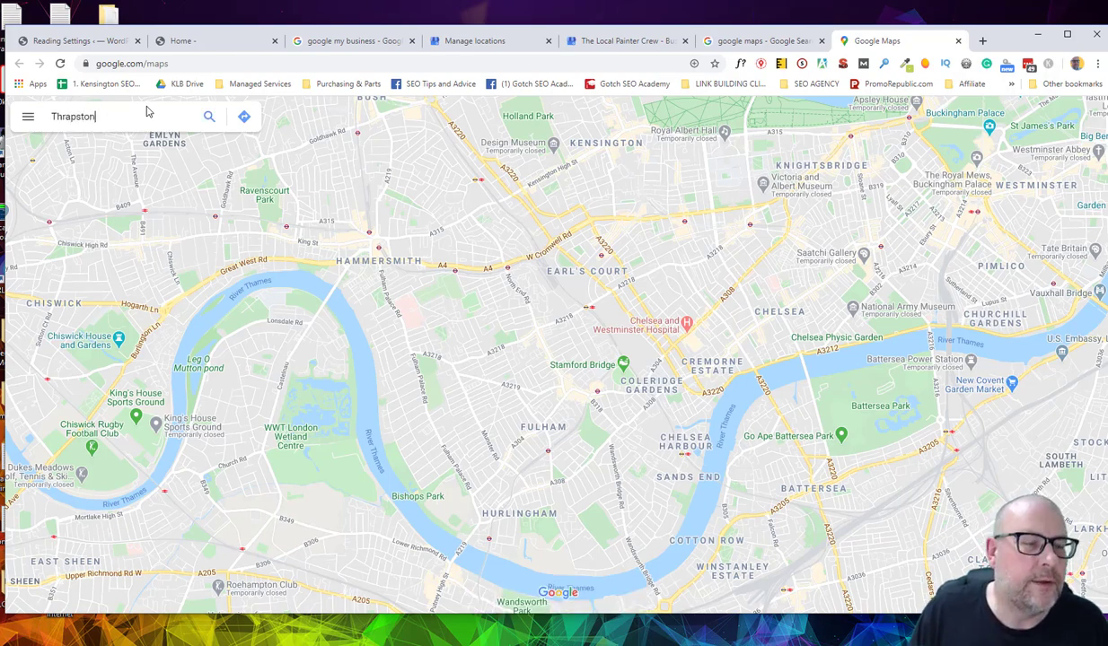
{"action": "key", "text": "Return"}
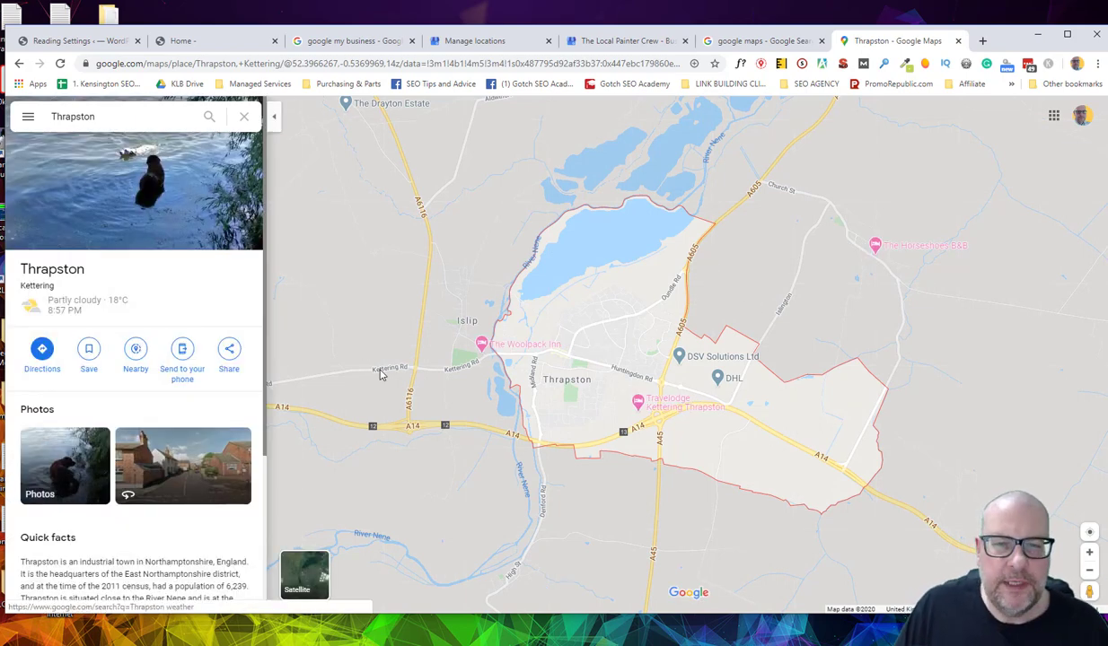
{"action": "scroll", "coordinate": [391, 341], "scroll_direction": "down", "scroll_amount": 5}
{"action": "scroll", "coordinate": [431, 284], "scroll_direction": "down", "scroll_amount": 3}
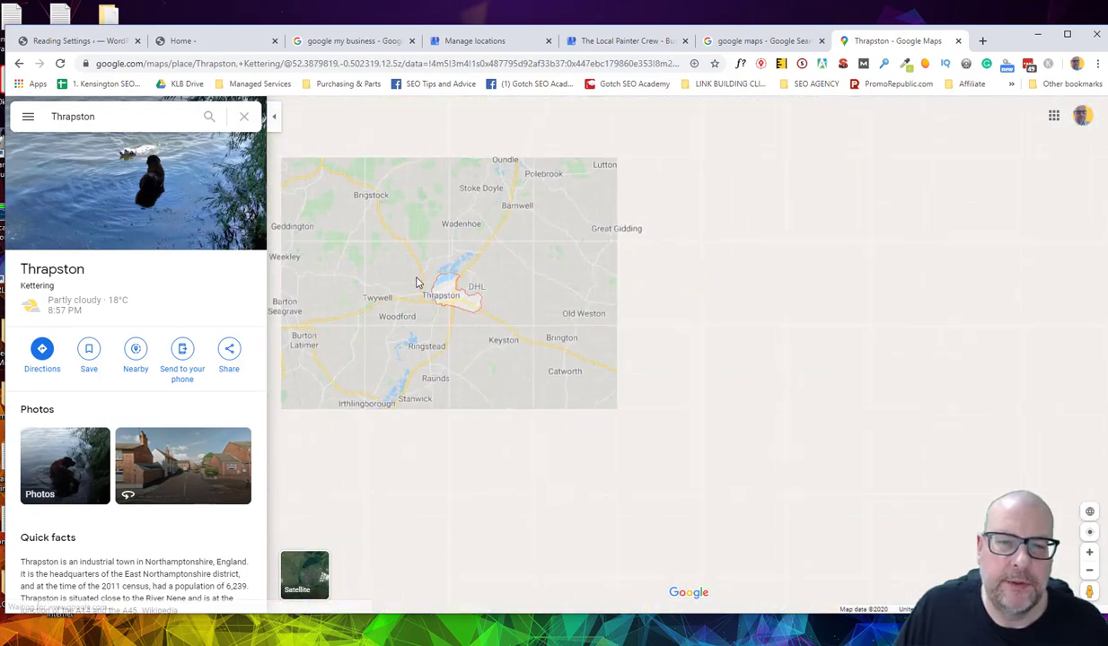
{"action": "left_click_drag", "start_coordinate": [465, 292], "coordinate": [560, 327]}
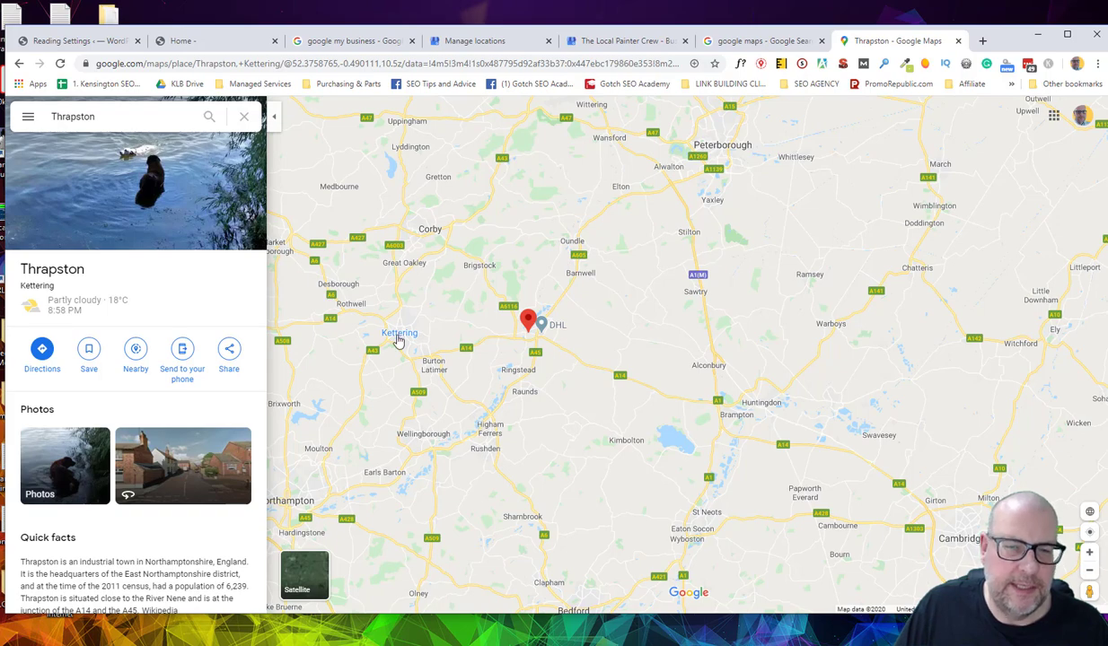
{"action": "scroll", "coordinate": [399, 339], "scroll_direction": "down", "scroll_amount": 1}
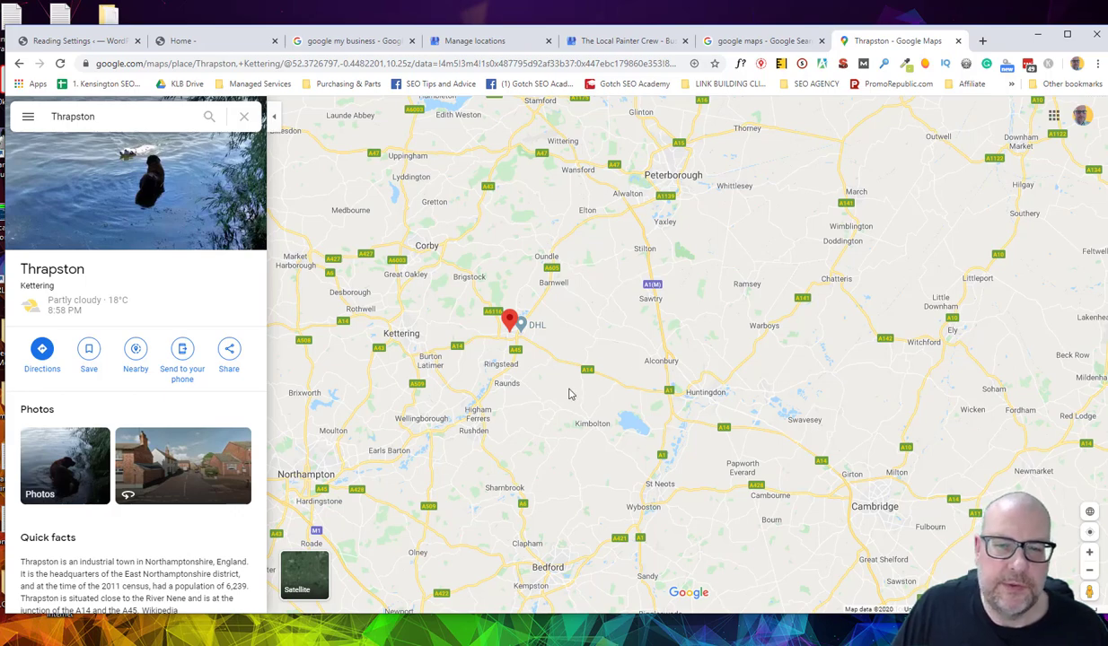
- Zoom in and recentre Thrapston so its outline shows among Twywell, Titchmarsh and Raunds
{"action": "scroll", "coordinate": [558, 388], "scroll_direction": "up", "scroll_amount": 3}
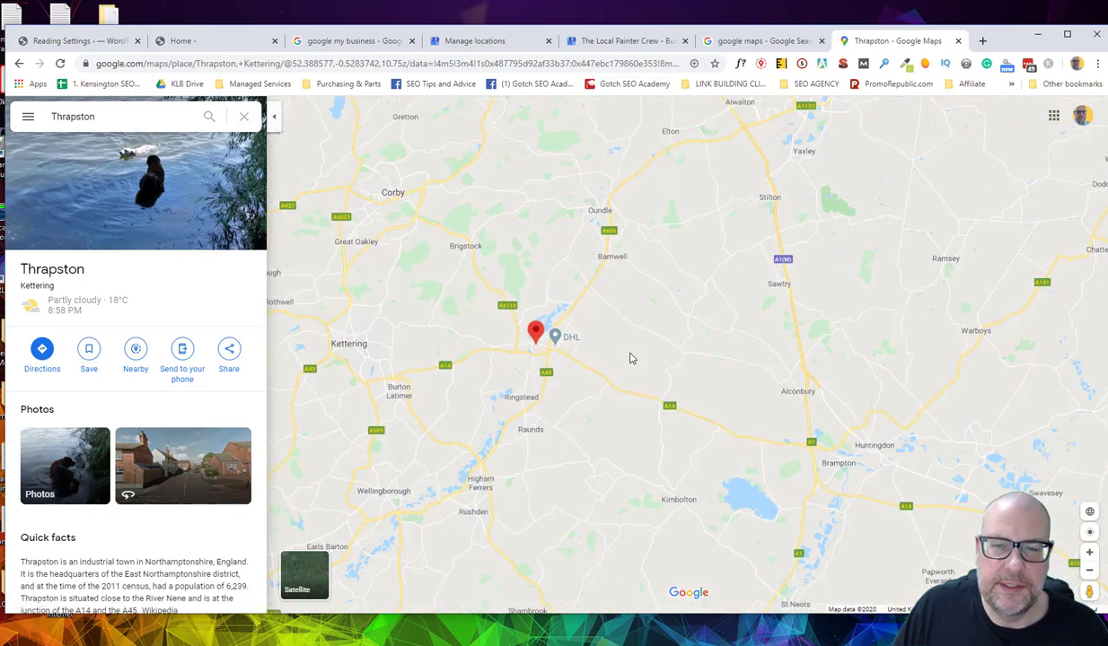
{"action": "scroll", "coordinate": [629, 341], "scroll_direction": "up", "scroll_amount": 3}
{"action": "left_click_drag", "start_coordinate": [685, 324], "coordinate": [795, 307]}
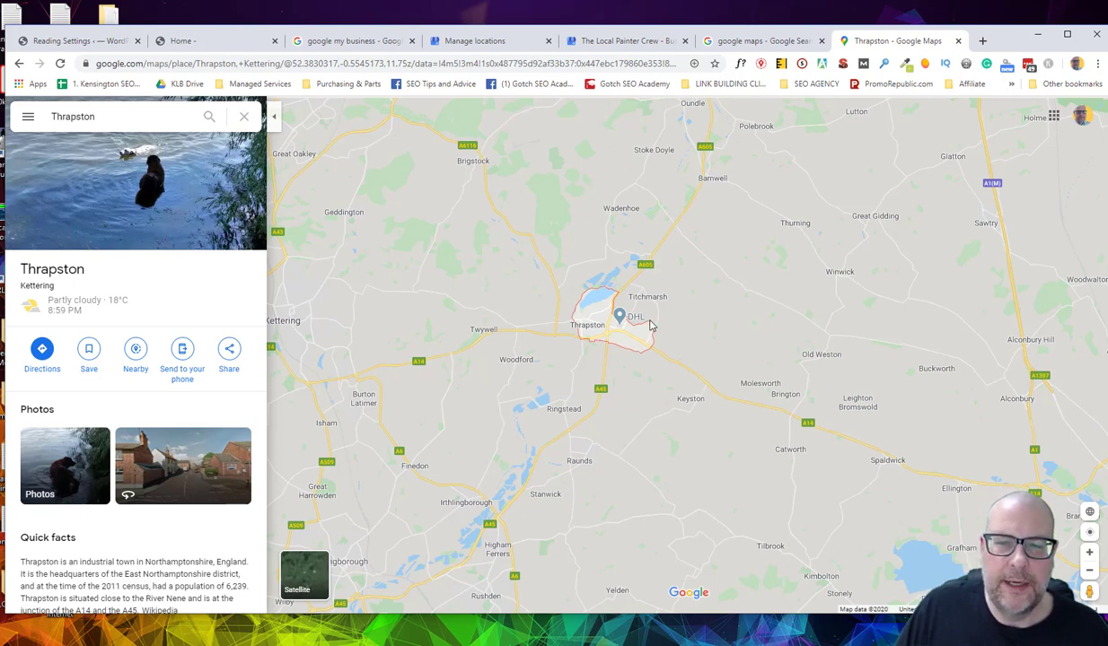
- Zoom in near Thrapston and pan south to Ringstead and Kinewell Lake
{"action": "scroll", "coordinate": [478, 235], "scroll_direction": "up", "scroll_amount": 3}
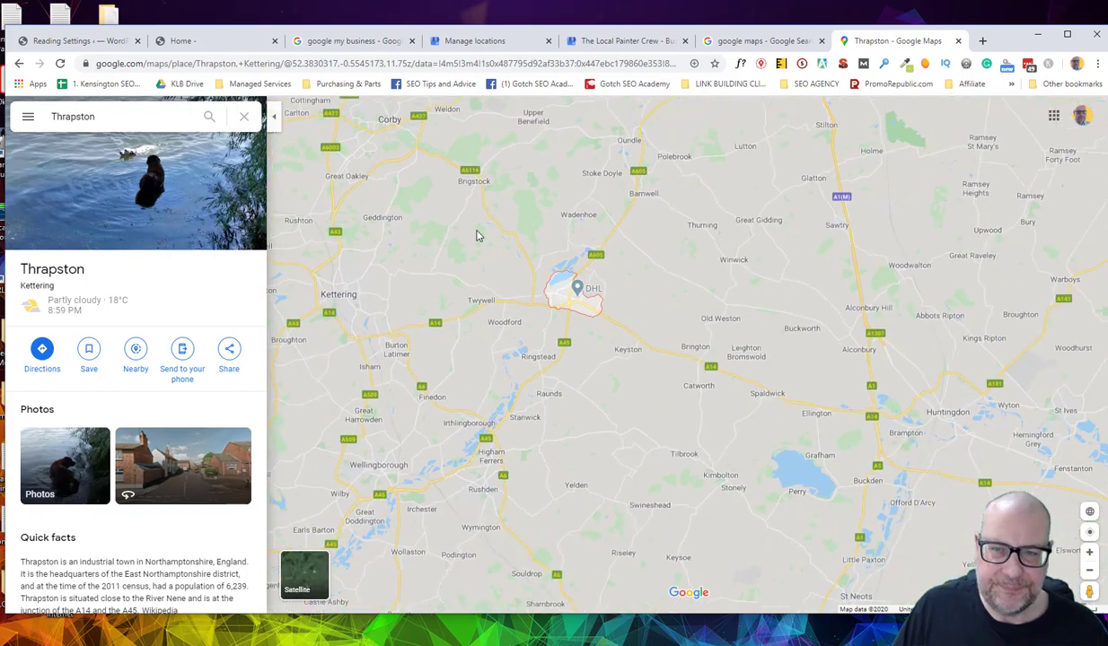
{"action": "scroll", "coordinate": [530, 278], "scroll_direction": "up", "scroll_amount": 3}
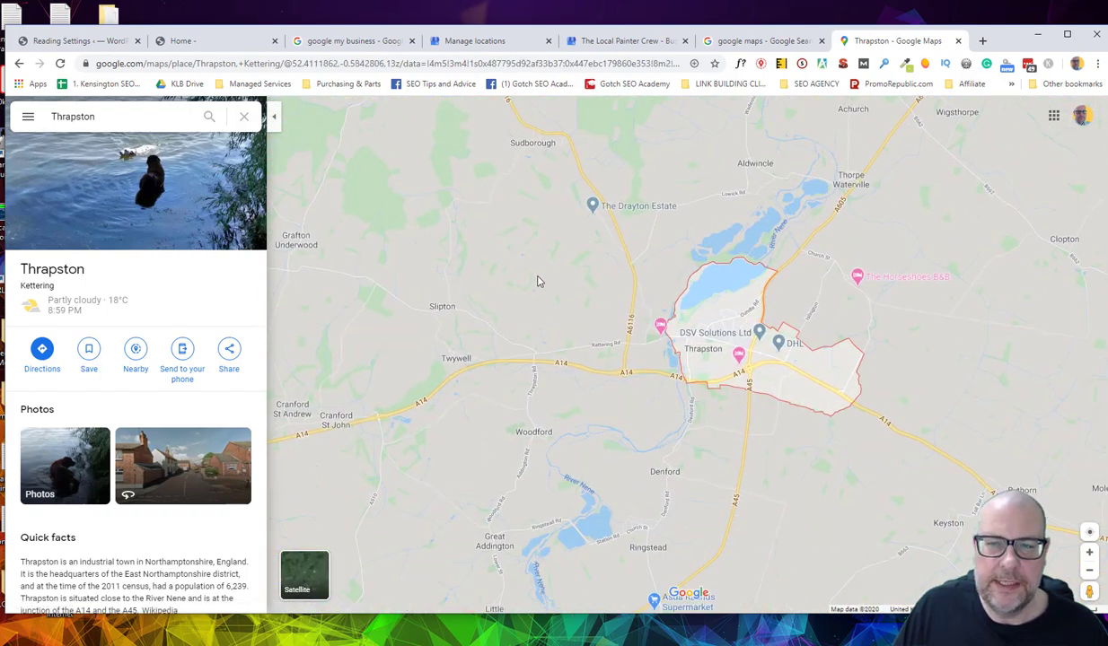
{"action": "left_click_drag", "start_coordinate": [650, 316], "coordinate": [386, 245]}
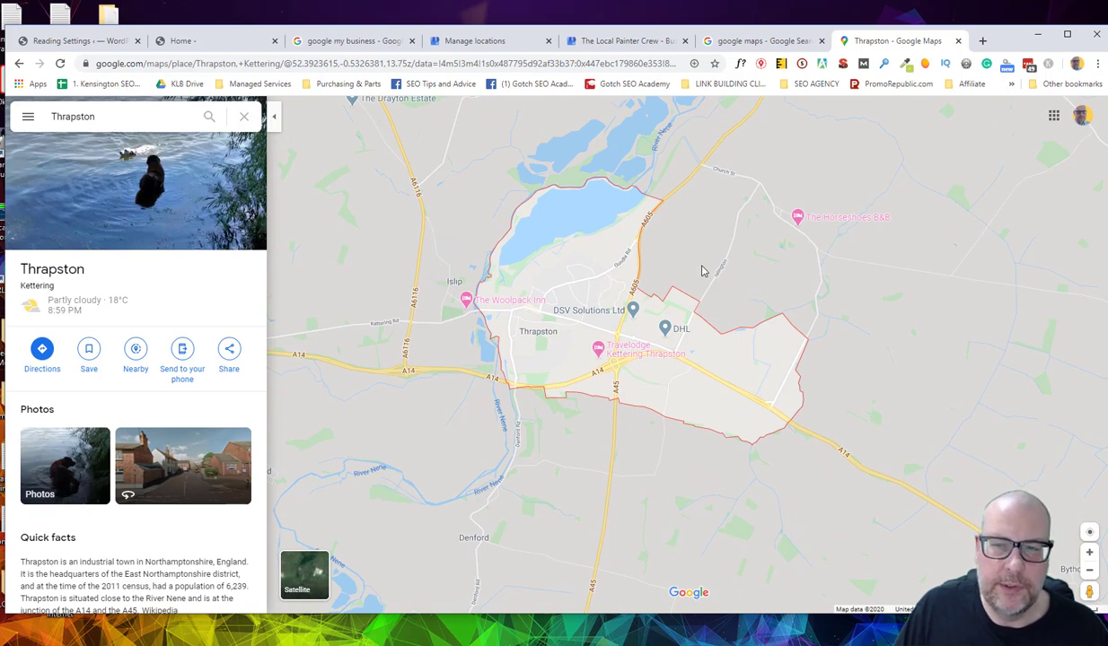
{"action": "left_click_drag", "start_coordinate": [711, 226], "coordinate": [878, 129]}
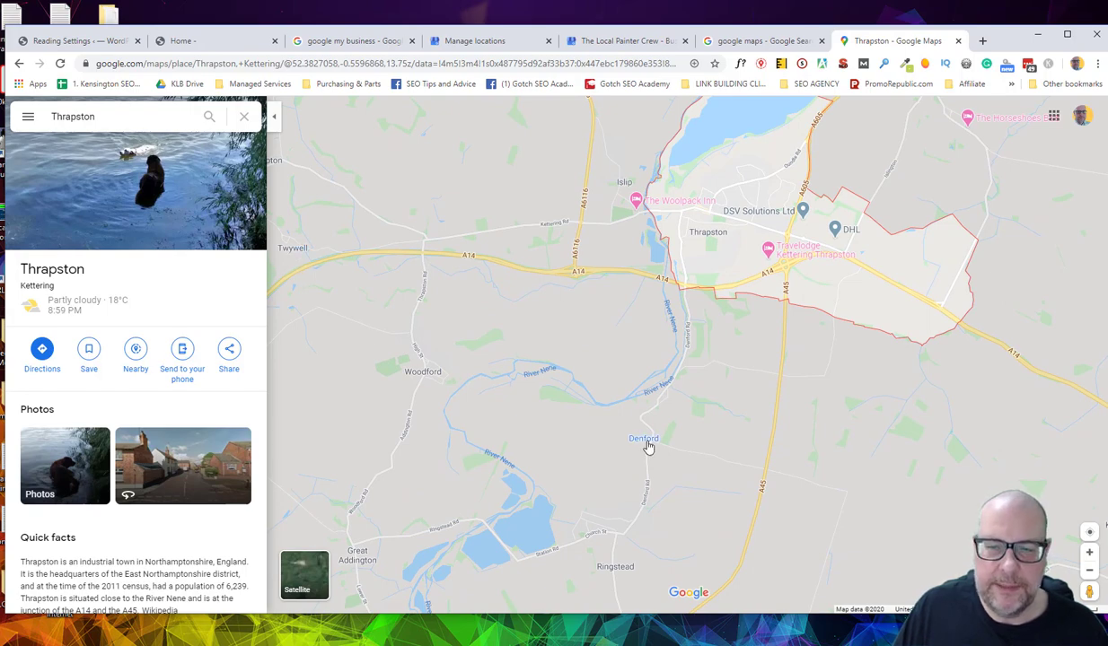
{"action": "scroll", "coordinate": [714, 406], "scroll_direction": "down", "scroll_amount": 1}
{"action": "scroll", "coordinate": [704, 406], "scroll_direction": "up", "scroll_amount": 3}
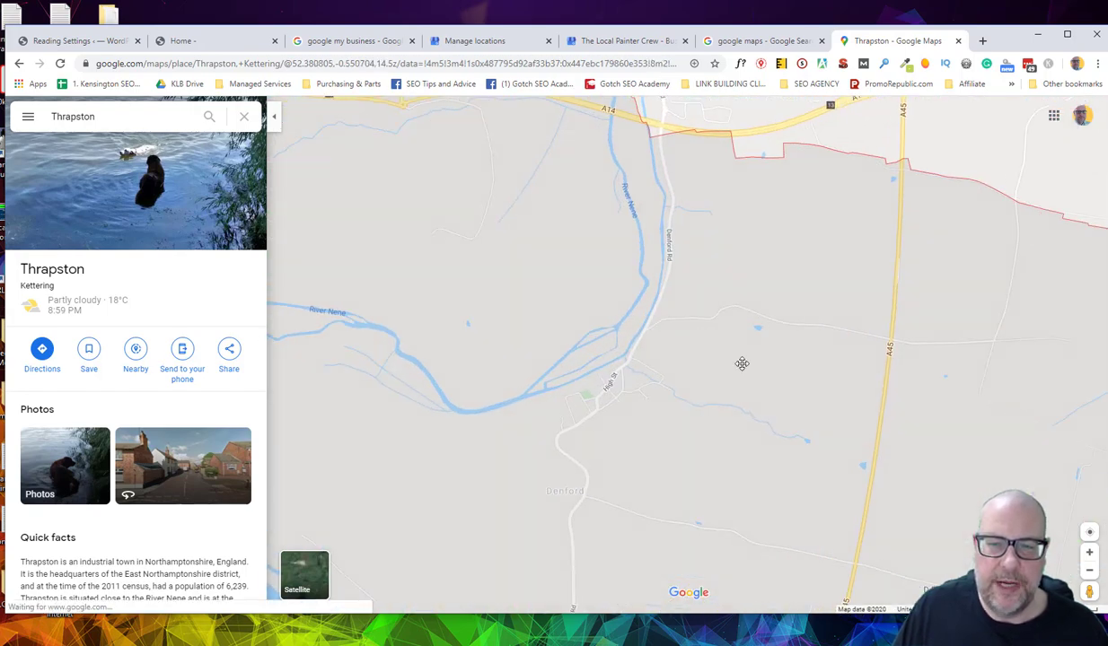
{"action": "left_click_drag", "start_coordinate": [615, 302], "coordinate": [477, 320]}
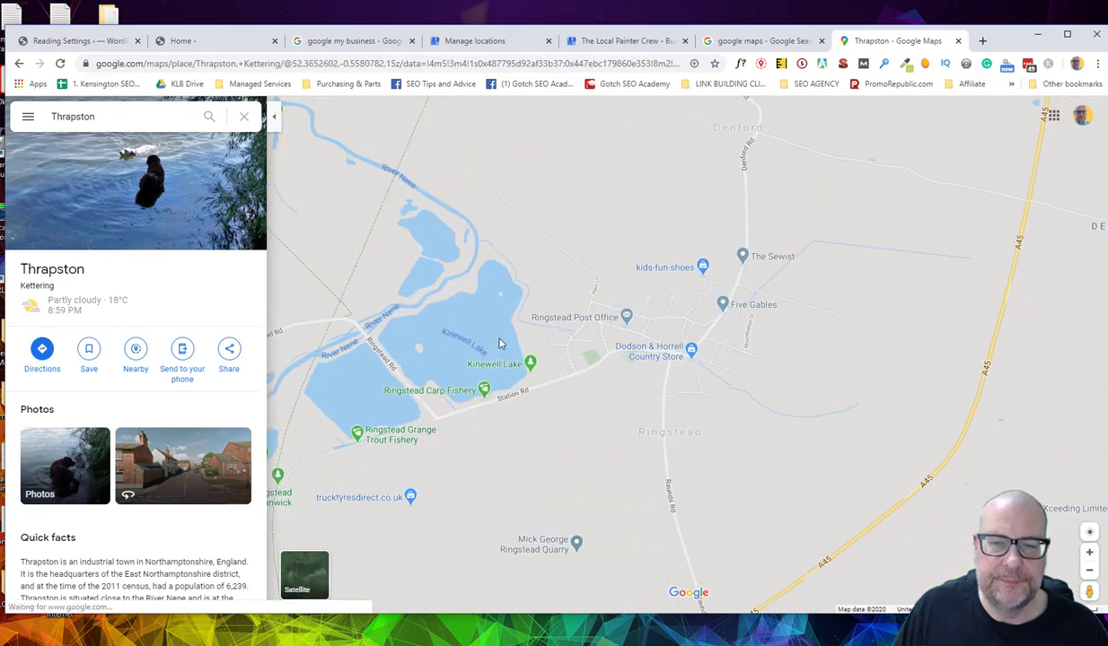
{"action": "left_click_drag", "start_coordinate": [594, 212], "coordinate": [673, 421]}
- Pan past Woodford and Great Addington back to Thrapston, then show Denford, Woodford and Ringstead
{"action": "scroll", "coordinate": [538, 350], "scroll_direction": "down", "scroll_amount": 2}
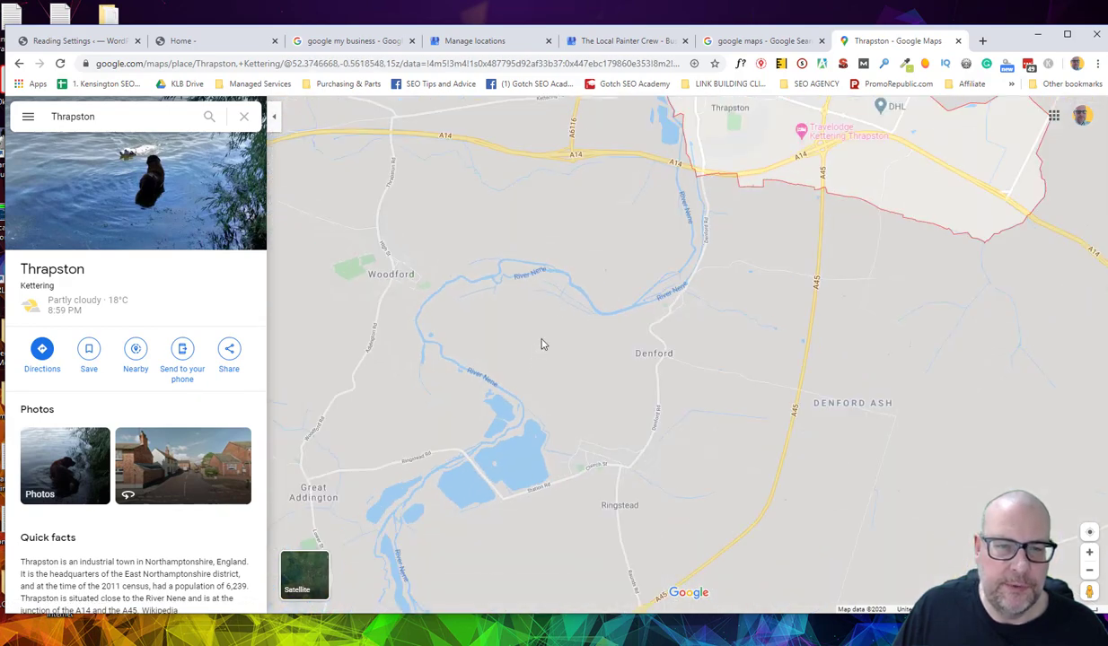
{"action": "left_click_drag", "start_coordinate": [416, 230], "coordinate": [607, 220]}
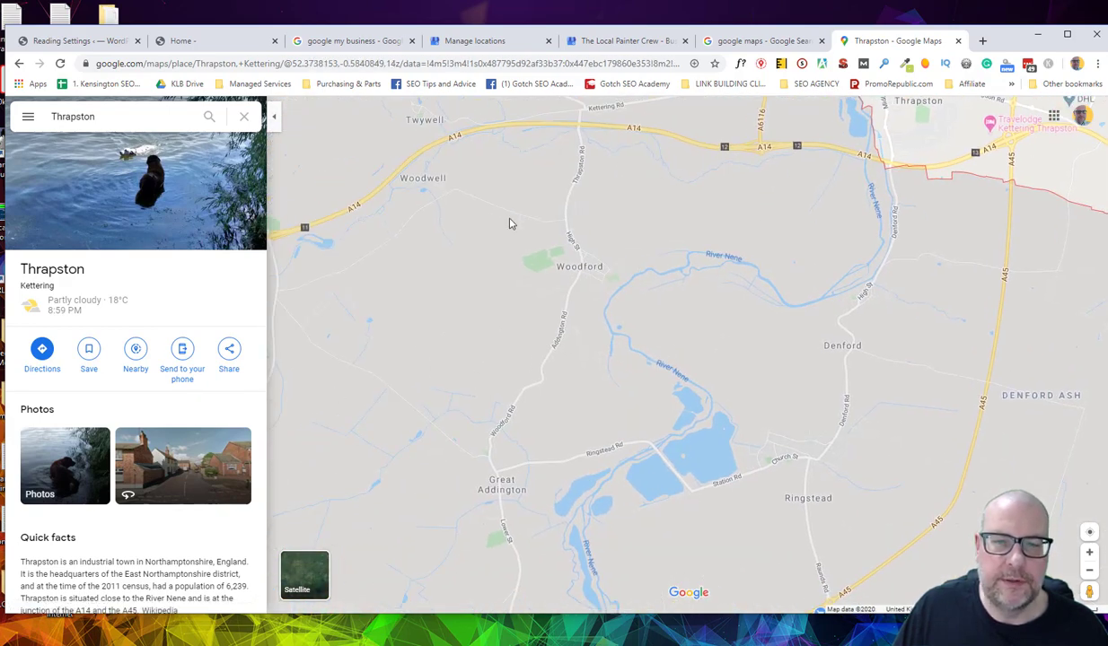
{"action": "left_click_drag", "start_coordinate": [687, 222], "coordinate": [554, 416]}
{"action": "left_click_drag", "start_coordinate": [781, 247], "coordinate": [423, 244]}
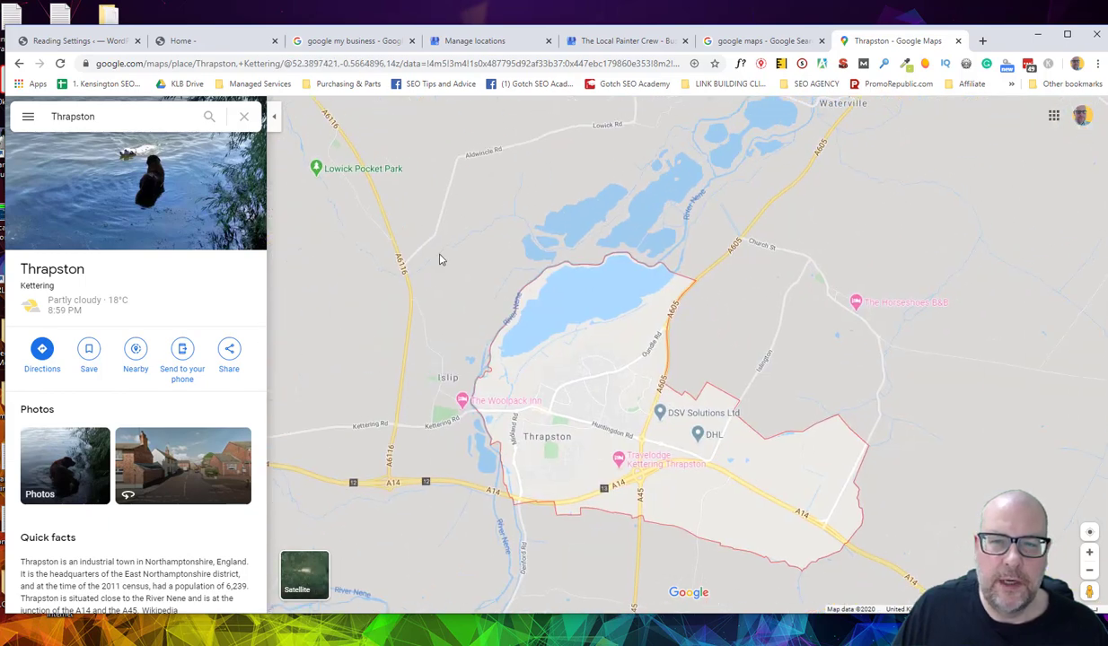
{"action": "scroll", "coordinate": [423, 244], "scroll_direction": "down", "scroll_amount": 1}
{"action": "left_click_drag", "start_coordinate": [736, 220], "coordinate": [785, 373]}
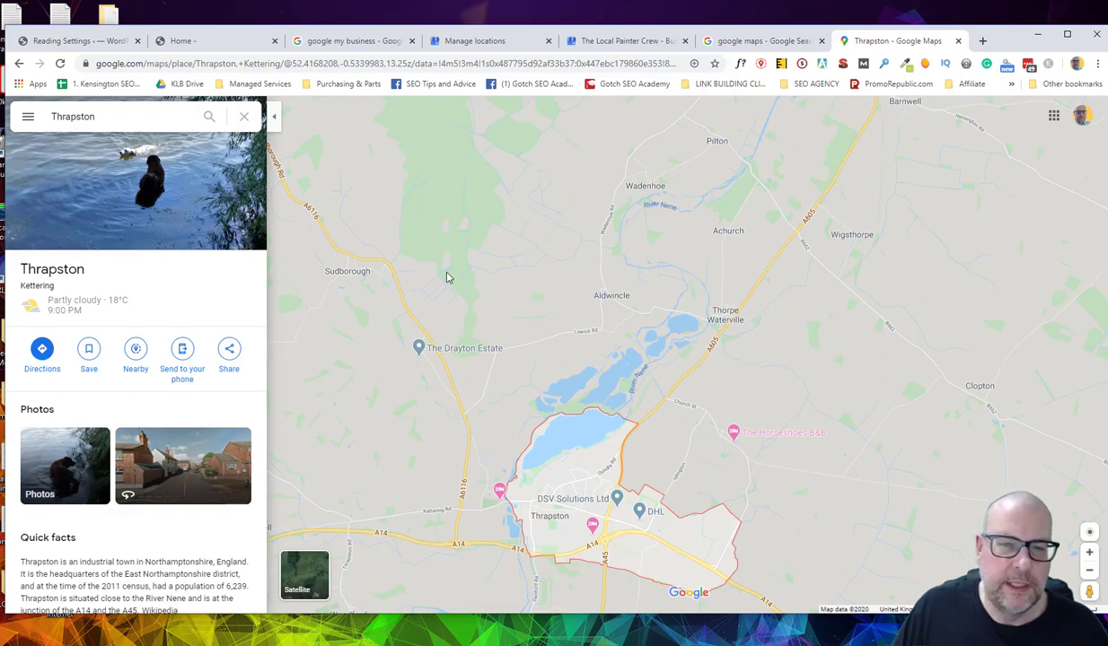
{"action": "left_click_drag", "start_coordinate": [354, 563], "coordinate": [404, 328]}
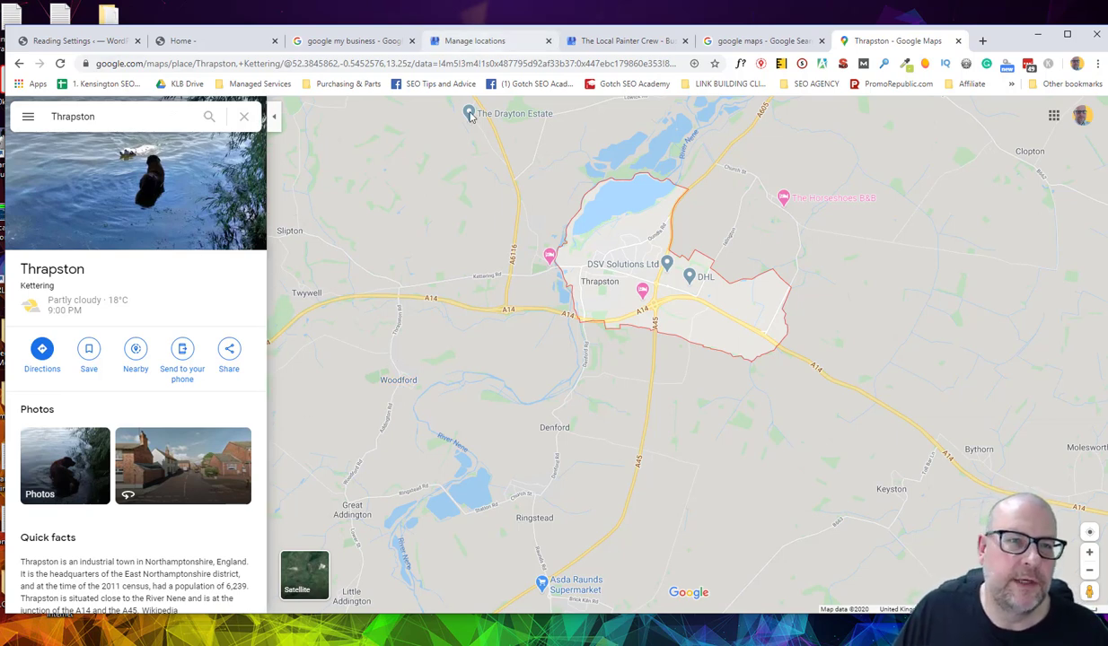
- Open the WordPress All Pages list (About, Blog, Contact, Home, Privacy Policy, Terms of Service), glancing at the live homepage
{"action": "left_click", "coordinate": [116, 40]}
{"action": "mouse_move", "coordinate": [42, 208]}
{"action": "left_click", "coordinate": [135, 211]}
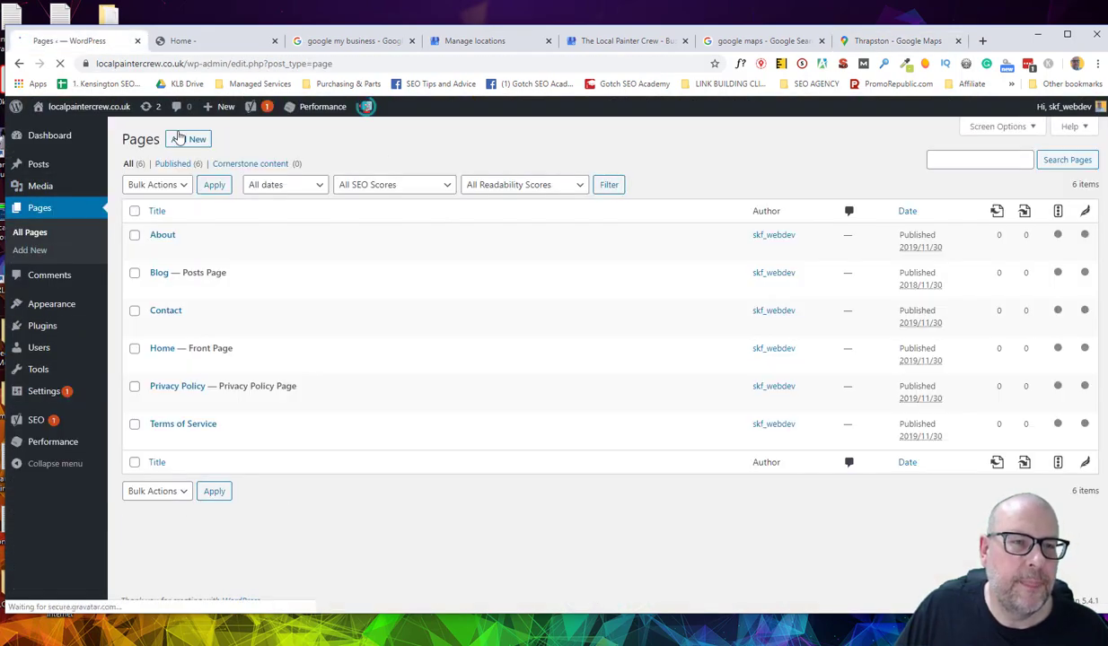
{"action": "left_click", "coordinate": [198, 41]}
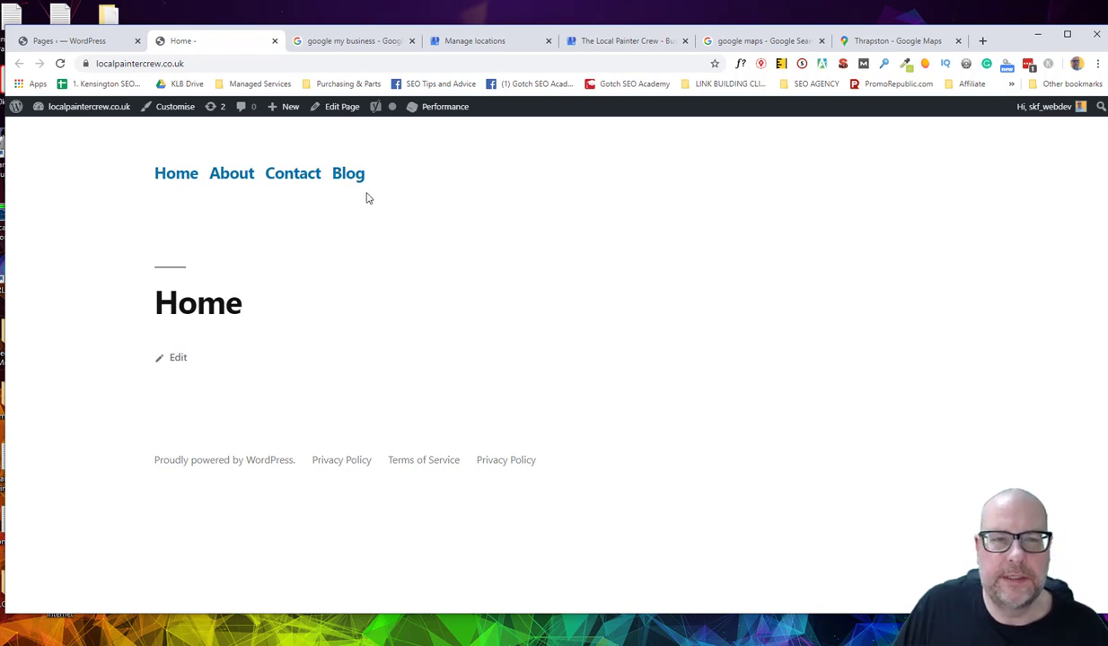
{"action": "left_click", "coordinate": [72, 42]}
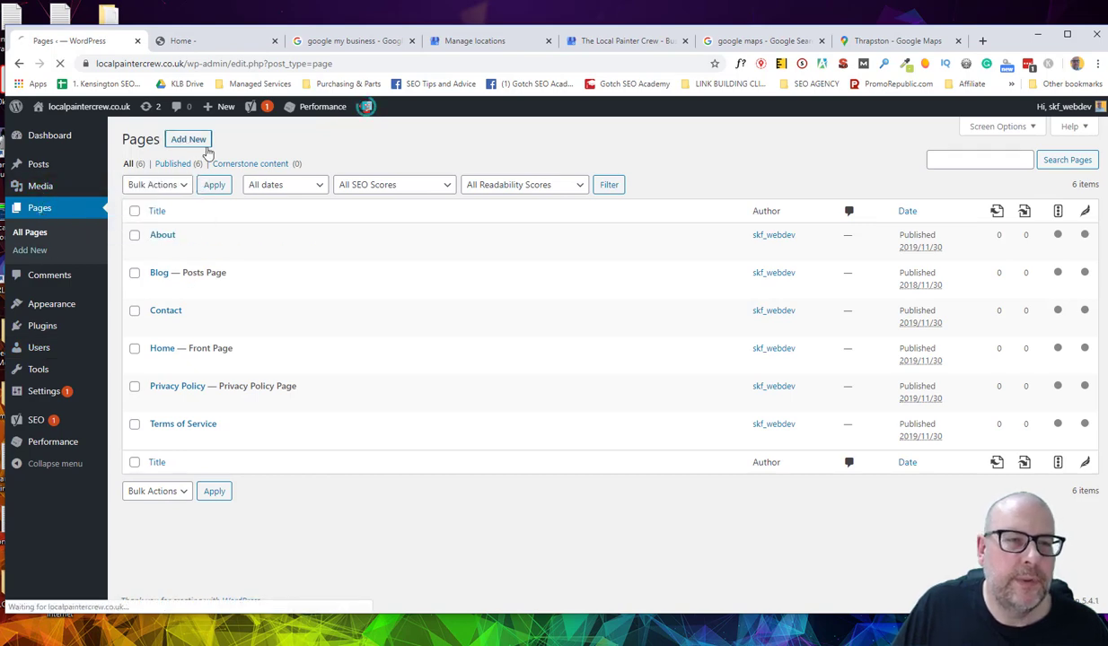
- Start a new page titled 'Painter And Decorator', checking the category name on the business profile
{"action": "left_click", "coordinate": [188, 139]}
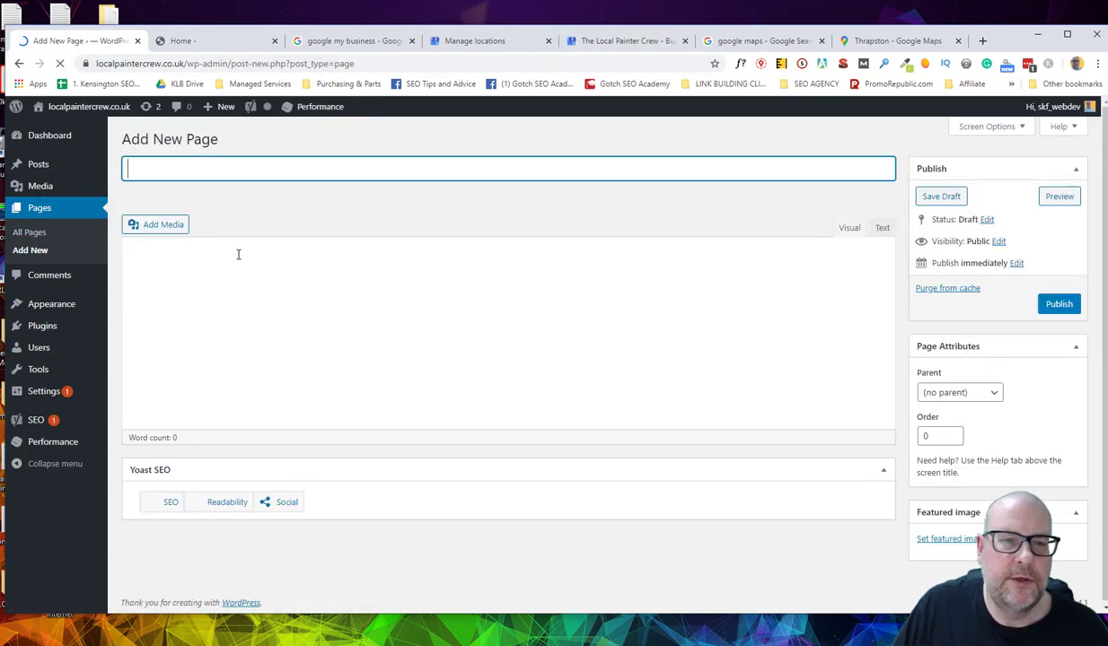
{"action": "left_click", "coordinate": [628, 41]}
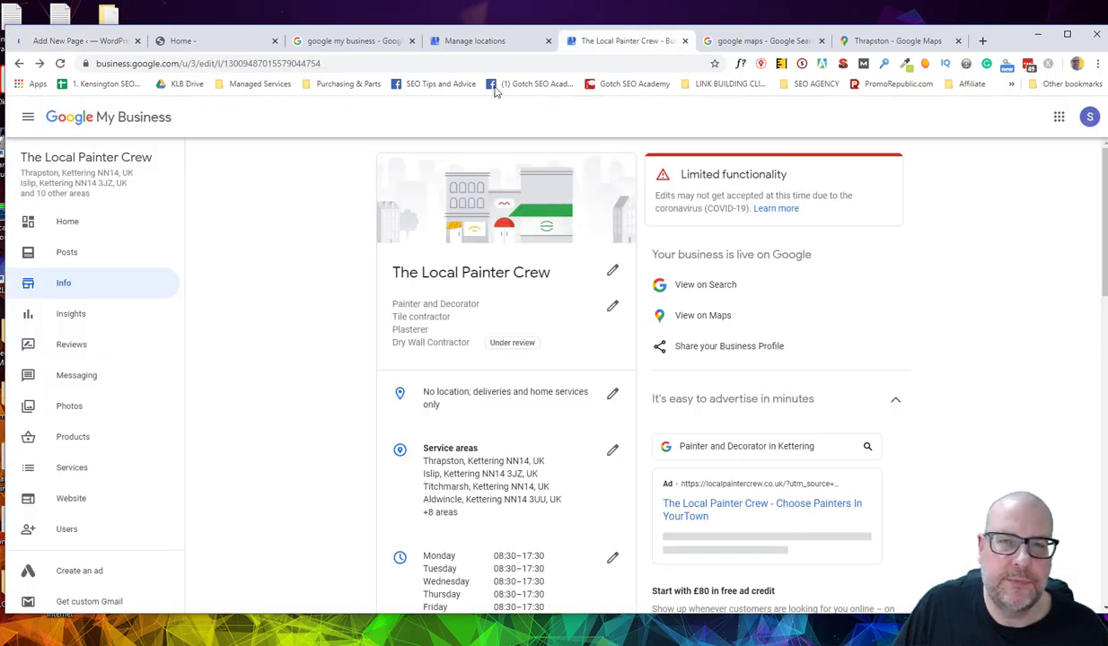
{"action": "left_click", "coordinate": [80, 41]}
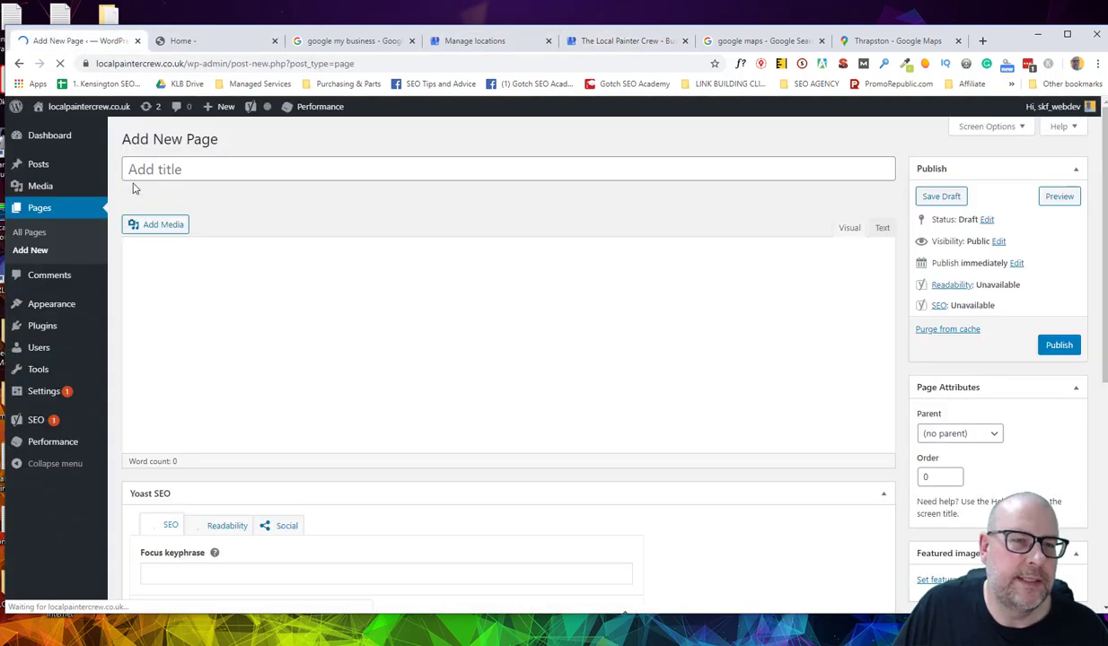
{"action": "type", "text": "Painter And"}
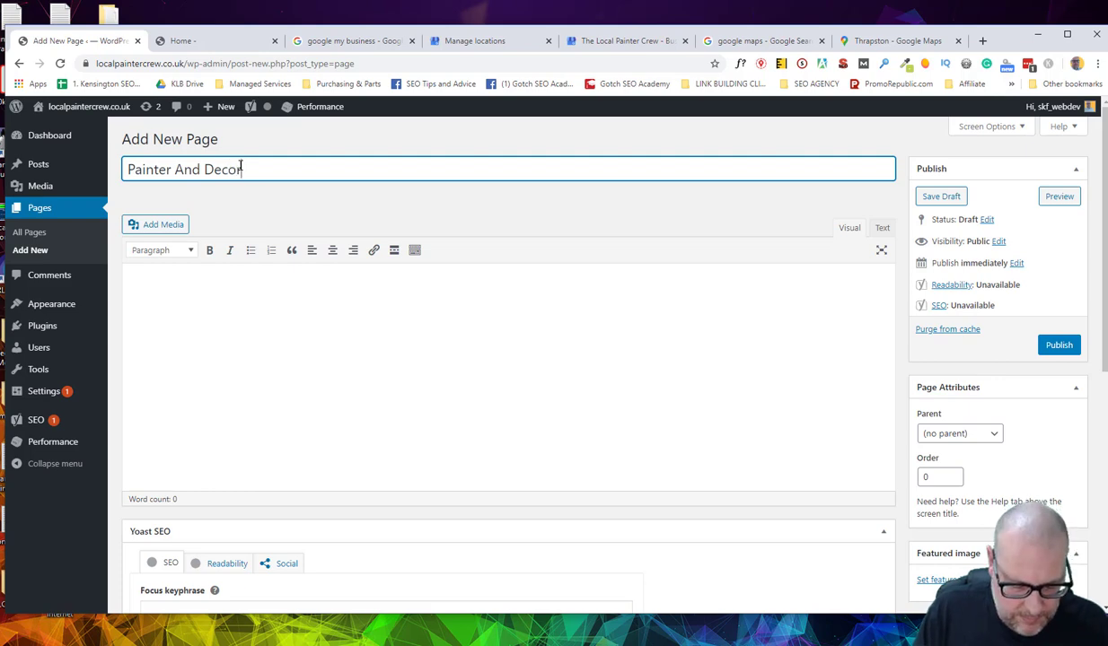
{"action": "type", "text": "Decorator"}
{"action": "left_click", "coordinate": [313, 321]}
{"action": "left_click_drag", "start_coordinate": [273, 169], "coordinate": [107, 168]}
{"action": "key", "text": "ctrl+c"}
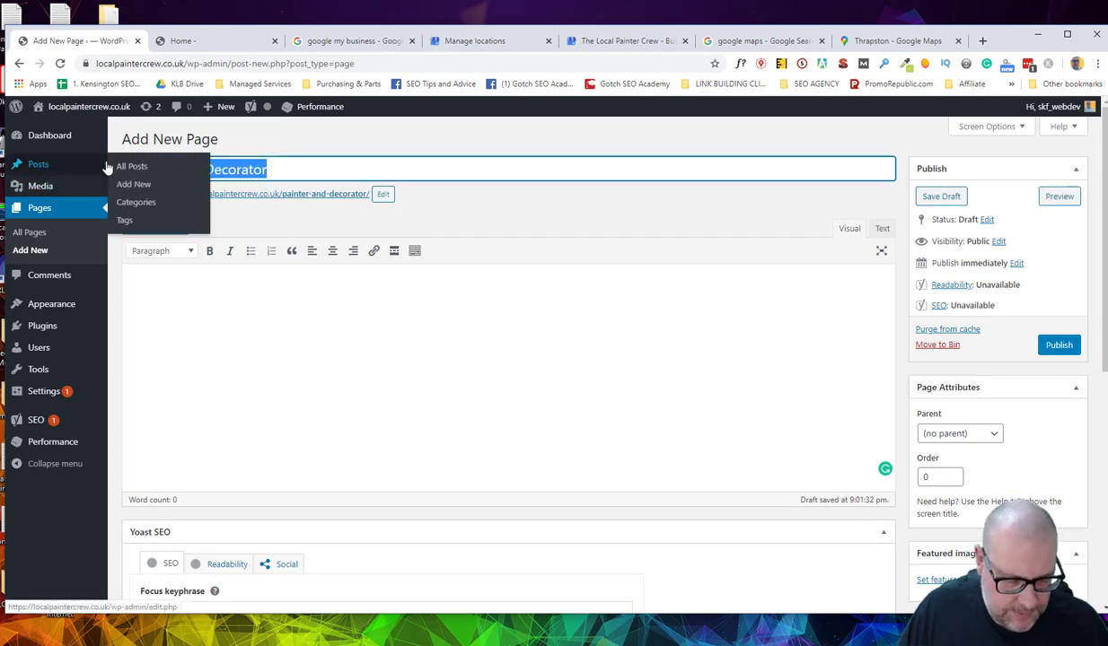
- Paste 'Painter And Decorator' into the body as a paragraph and publish the page
{"action": "left_click", "coordinate": [206, 324]}
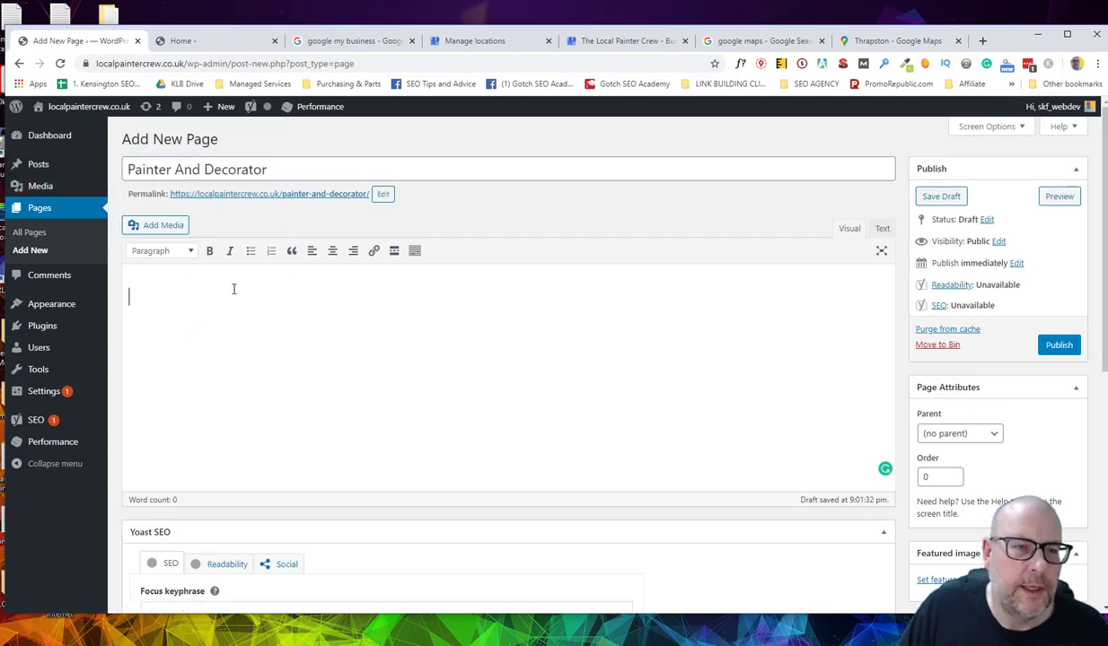
{"action": "left_click", "coordinate": [184, 251]}
{"action": "left_click", "coordinate": [186, 310]}
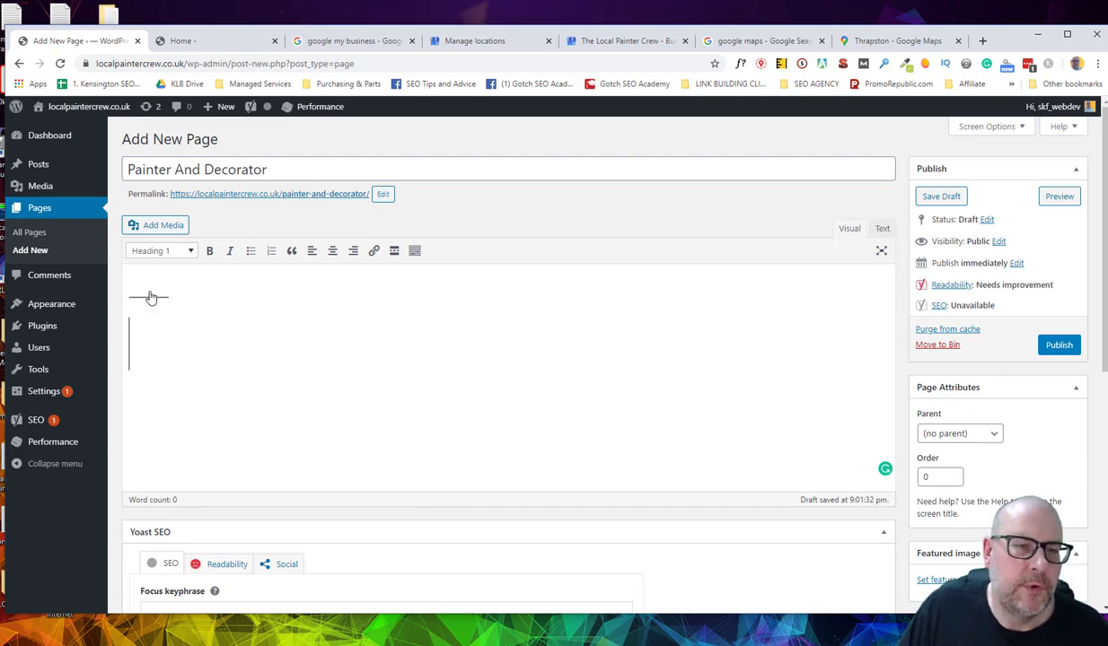
{"action": "left_click", "coordinate": [184, 251]}
{"action": "left_click", "coordinate": [184, 251]}
{"action": "left_click", "coordinate": [188, 253]}
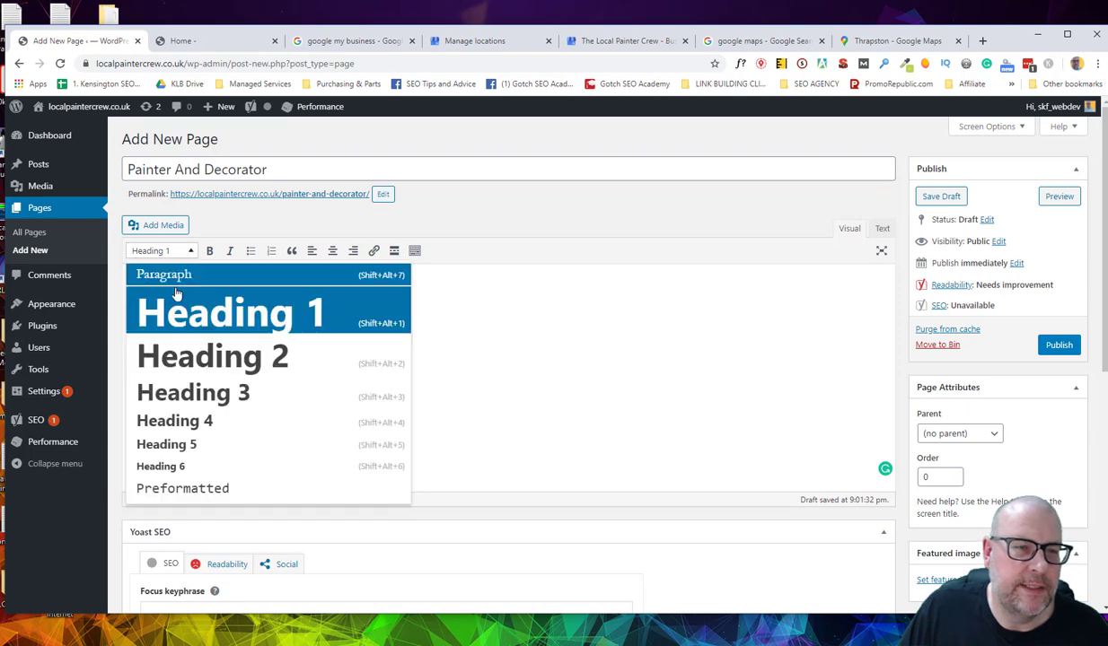
{"action": "left_click", "coordinate": [178, 273]}
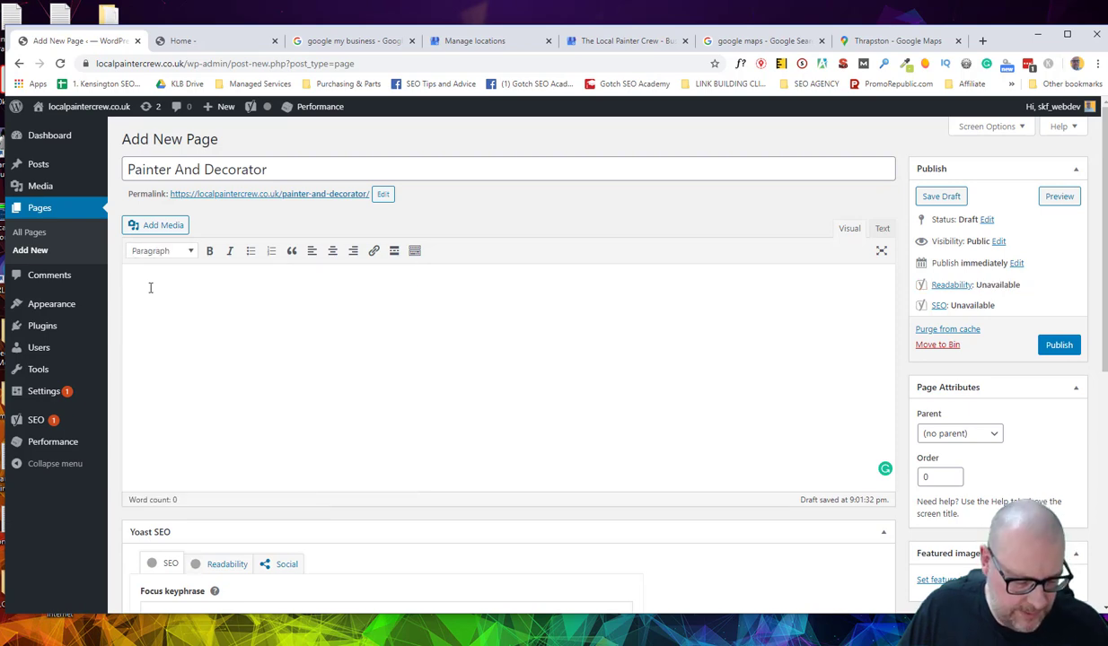
{"action": "key", "text": "ctrl+v"}
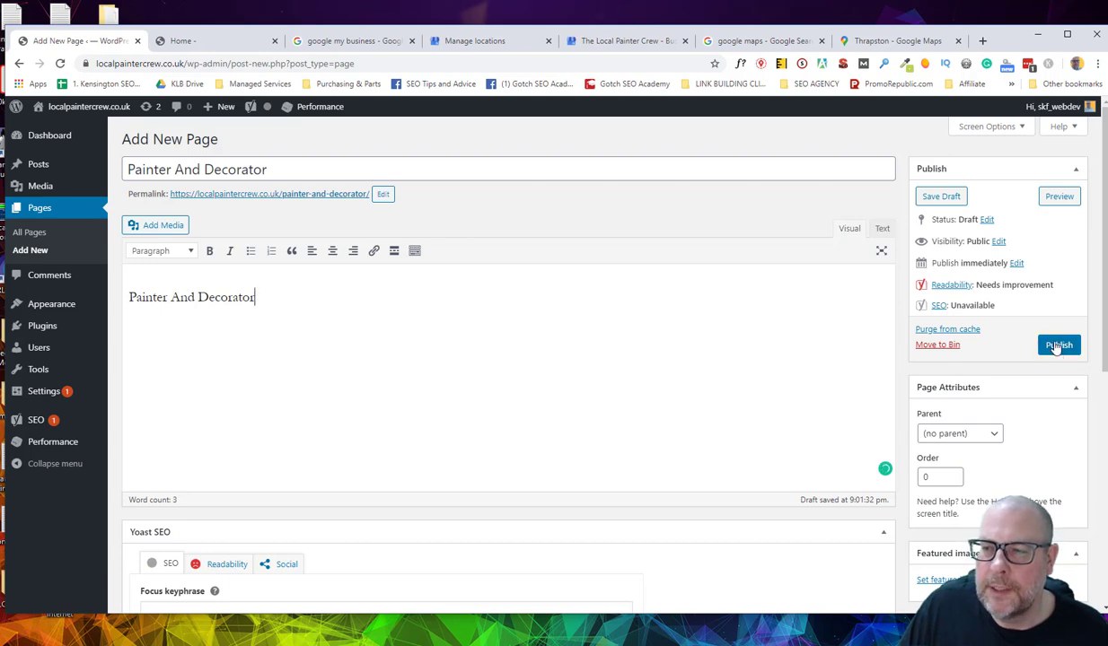
{"action": "left_click", "coordinate": [1057, 347]}
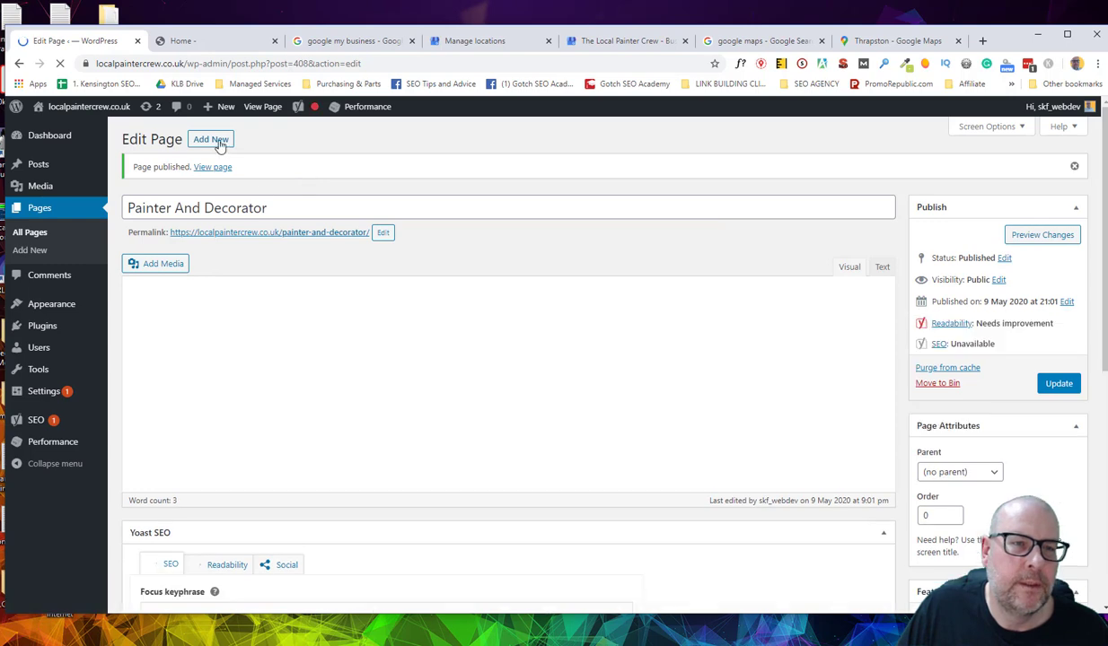
- Create and publish a new page titled 'Tile Contractor'
{"action": "left_click", "coordinate": [225, 143]}
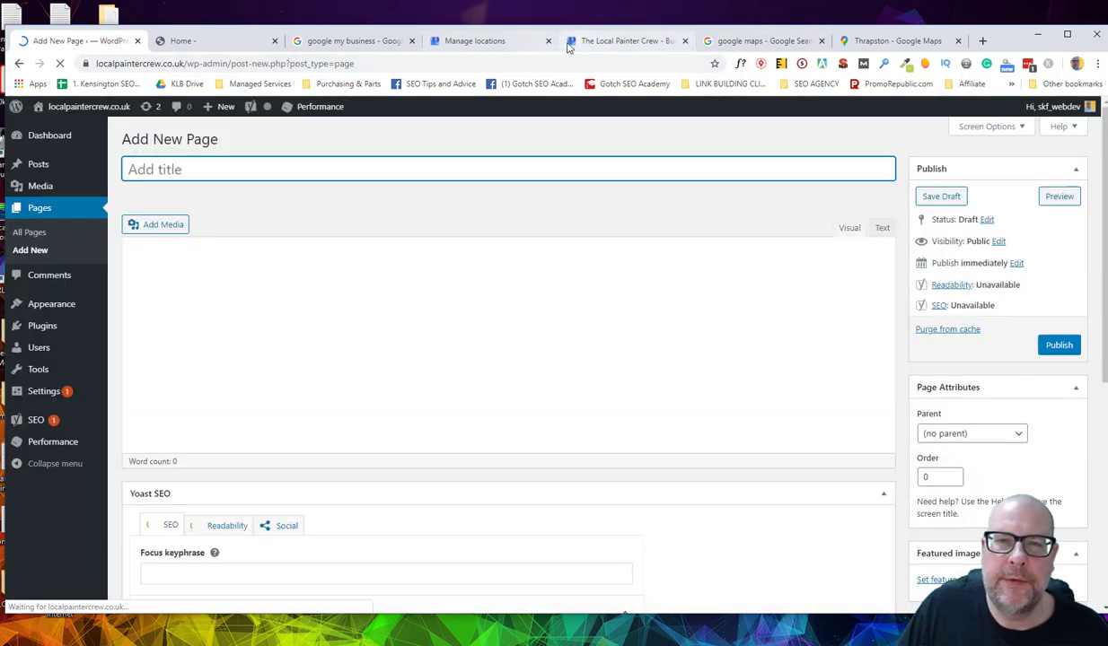
{"action": "left_click", "coordinate": [624, 40]}
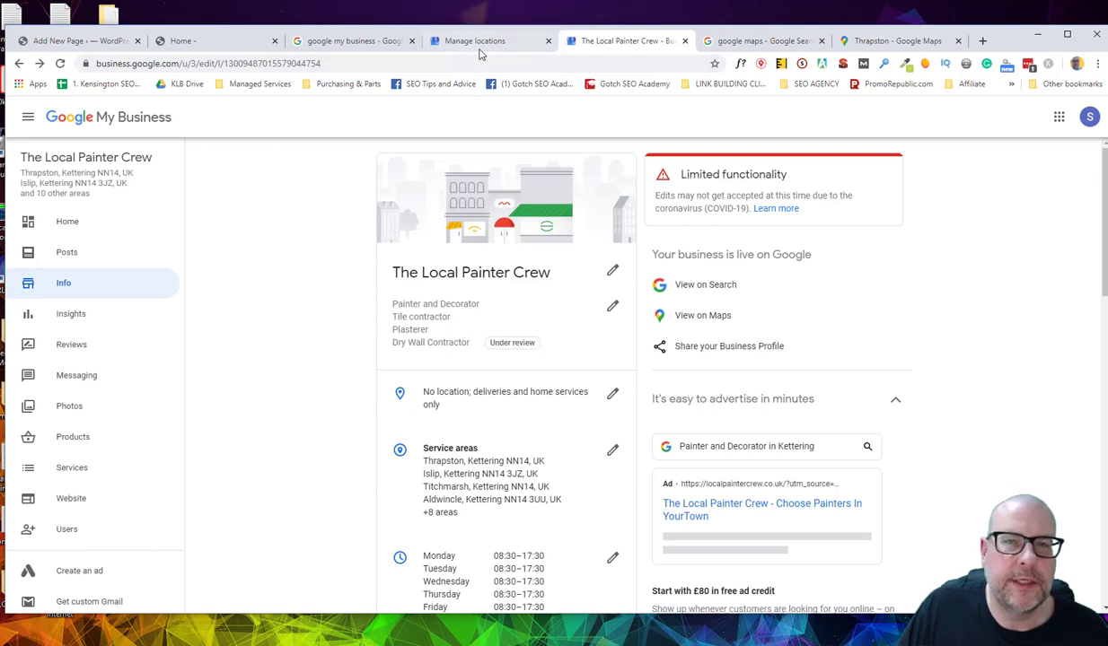
{"action": "left_click", "coordinate": [86, 43]}
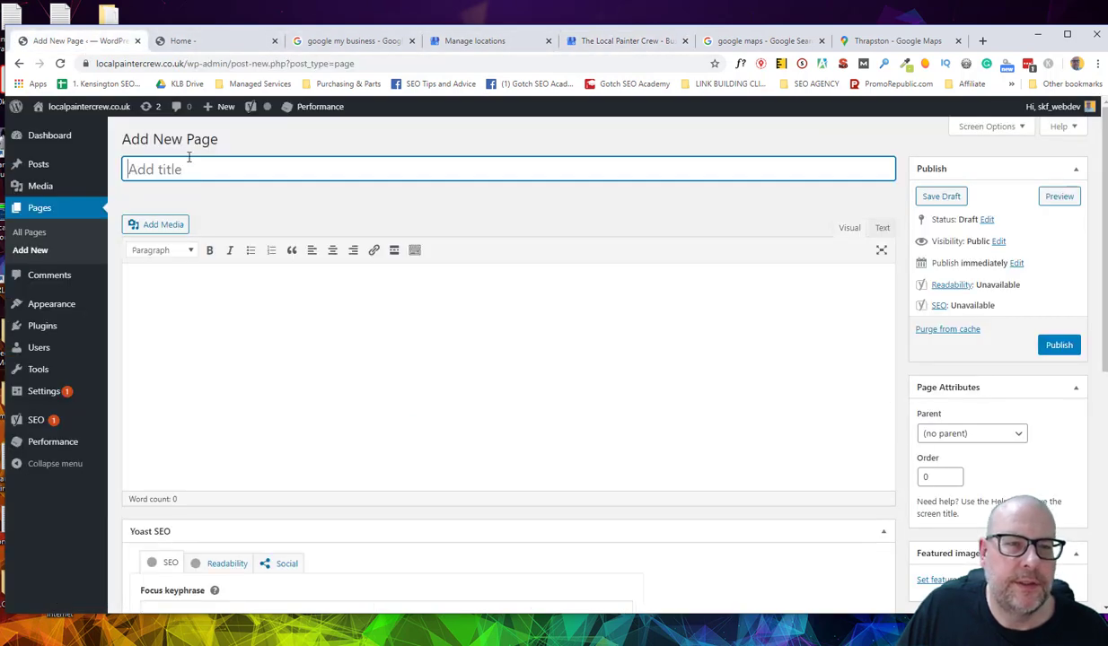
{"action": "left_click", "coordinate": [265, 179]}
{"action": "type", "text": "Tiu"}
{"action": "key", "text": "BackSpace"}
{"action": "key", "text": "BackSpace"}
{"action": "key", "text": "BackSpace"}
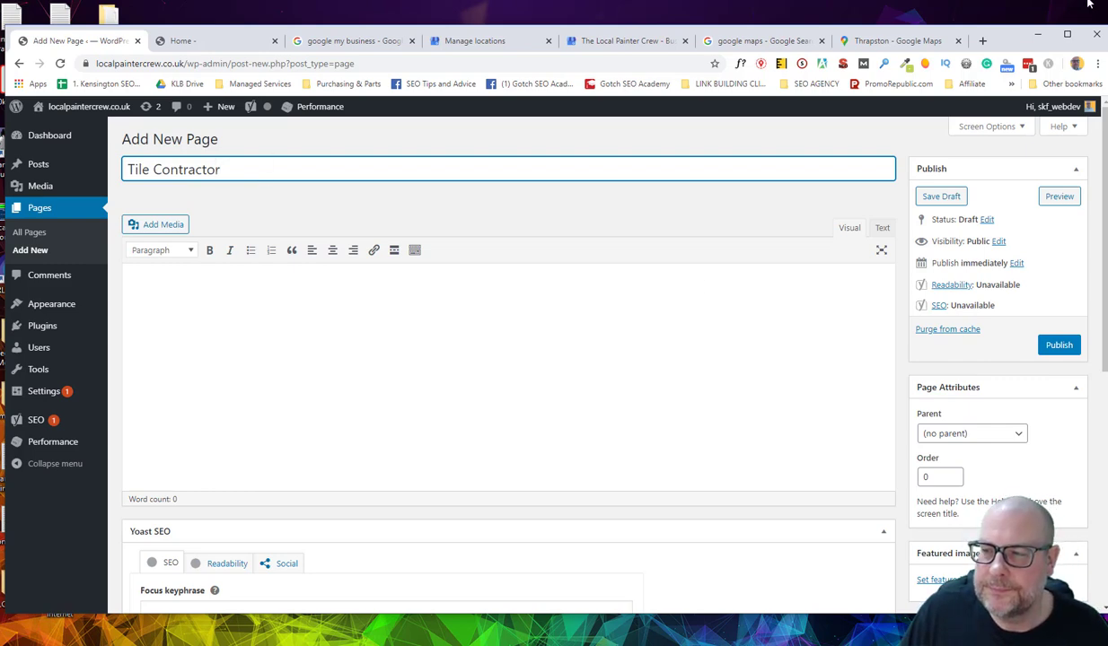
{"action": "left_click", "coordinate": [1058, 345]}
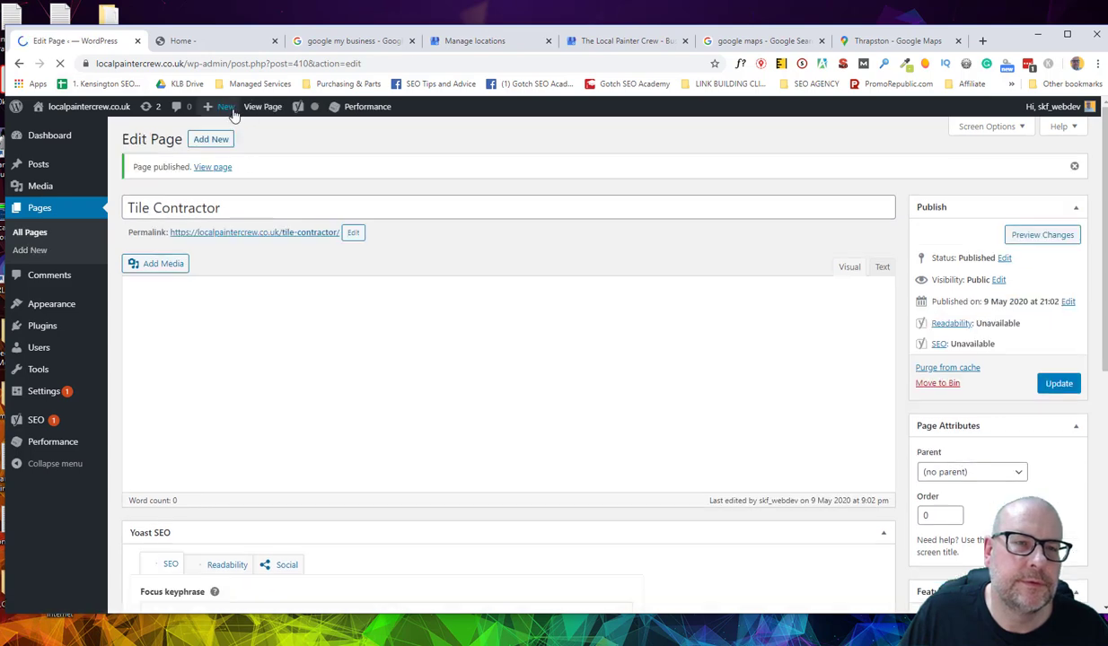
- Create and publish a new page titled 'Plasterer' with permalink /plasterer/
{"action": "left_click", "coordinate": [212, 140]}
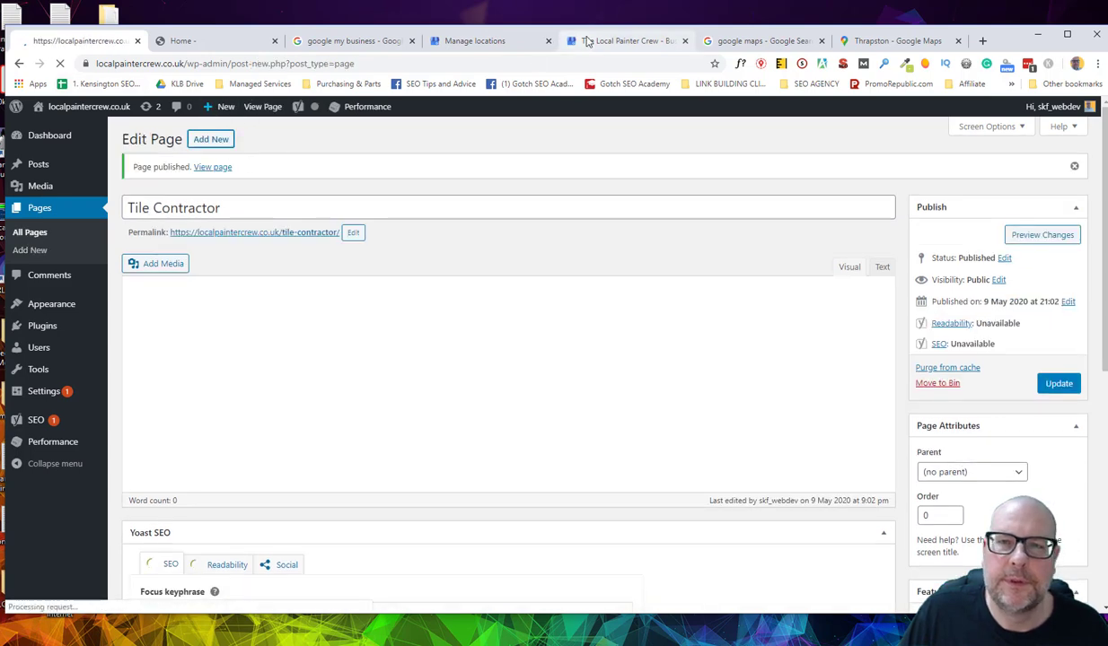
{"action": "left_click", "coordinate": [624, 40]}
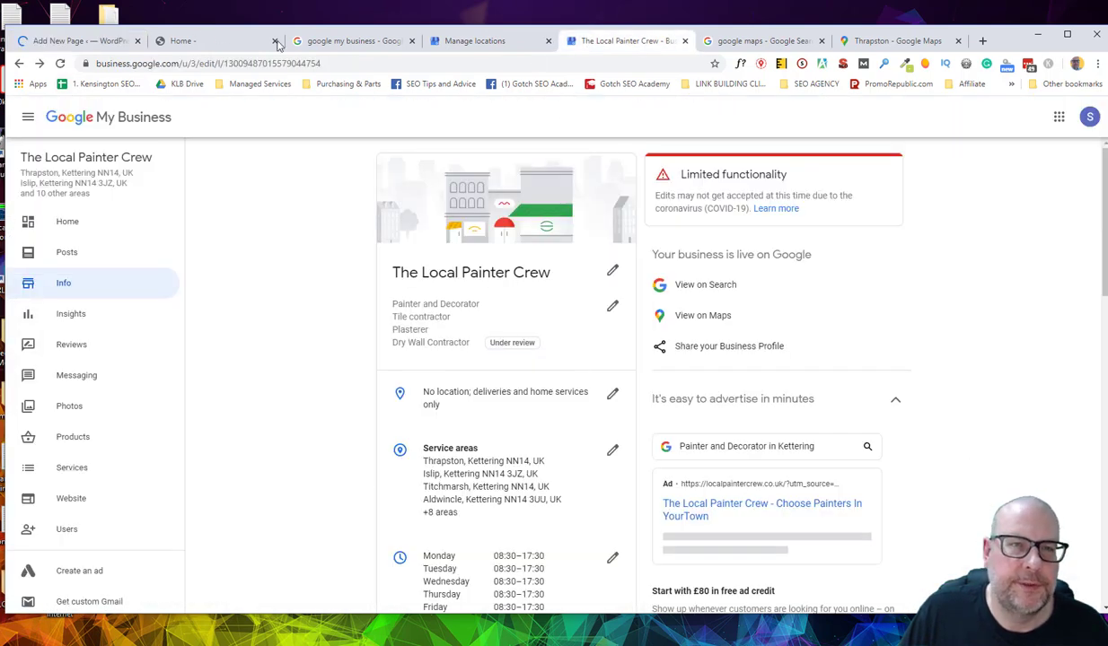
{"action": "left_click", "coordinate": [75, 40]}
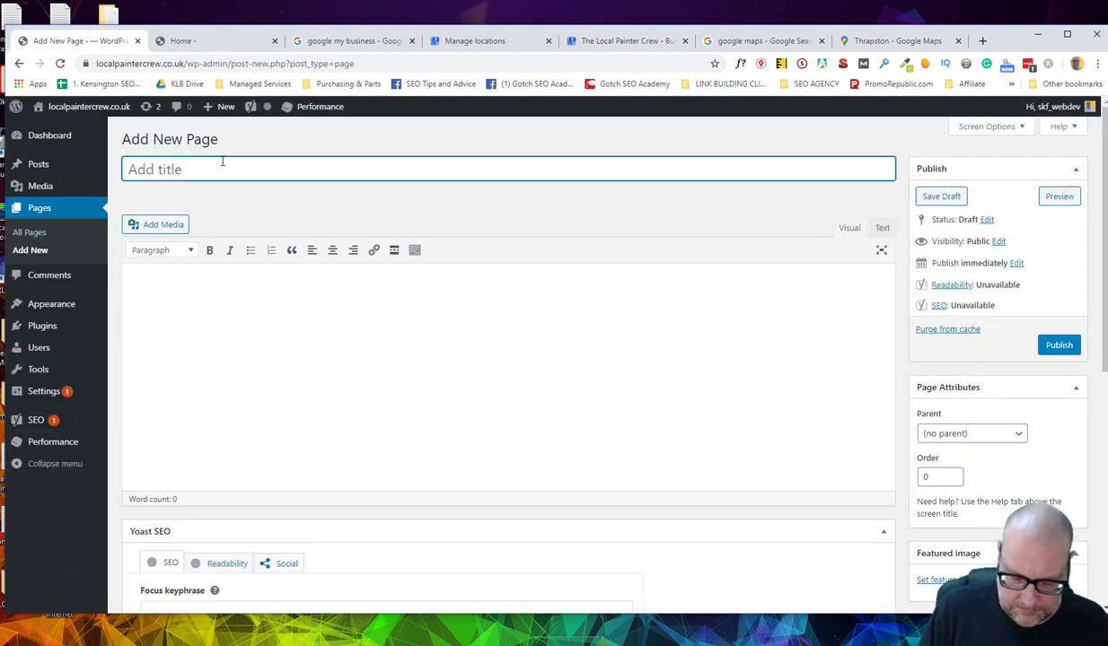
{"action": "type", "text": "{P"}
{"action": "key", "text": "BackSpace"}
{"action": "type", "text": "Plasterer"}
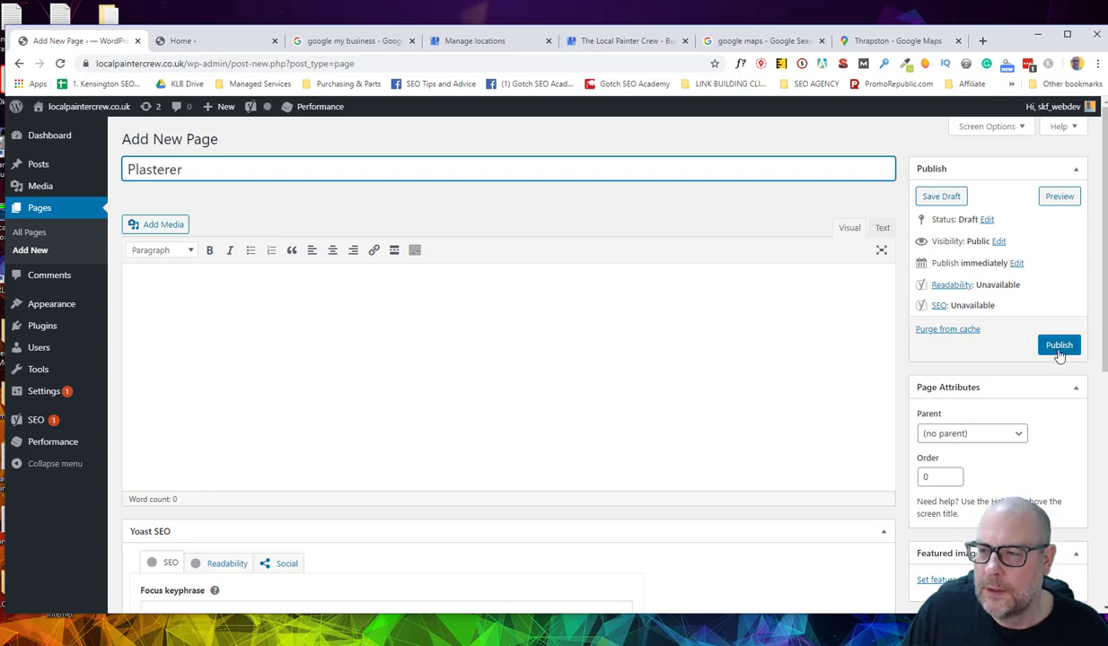
{"action": "left_click", "coordinate": [1059, 348]}
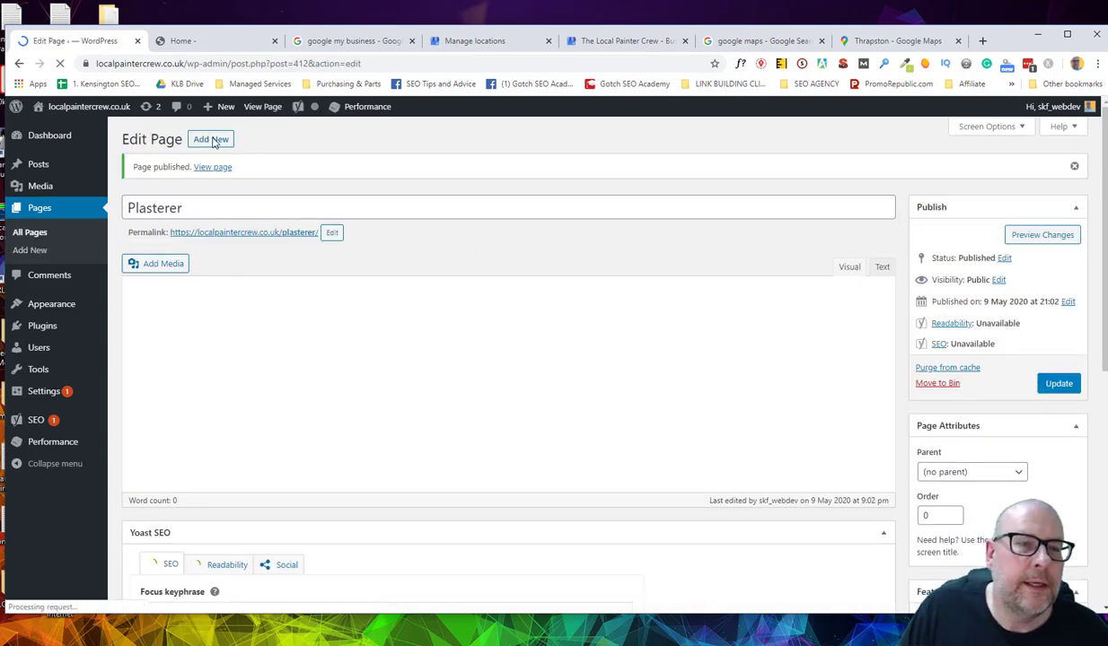
- Publish a 'Dry Wall Contractor' page at /dry-wall-contractor/, then return to the google maps results
{"action": "left_click", "coordinate": [600, 41]}
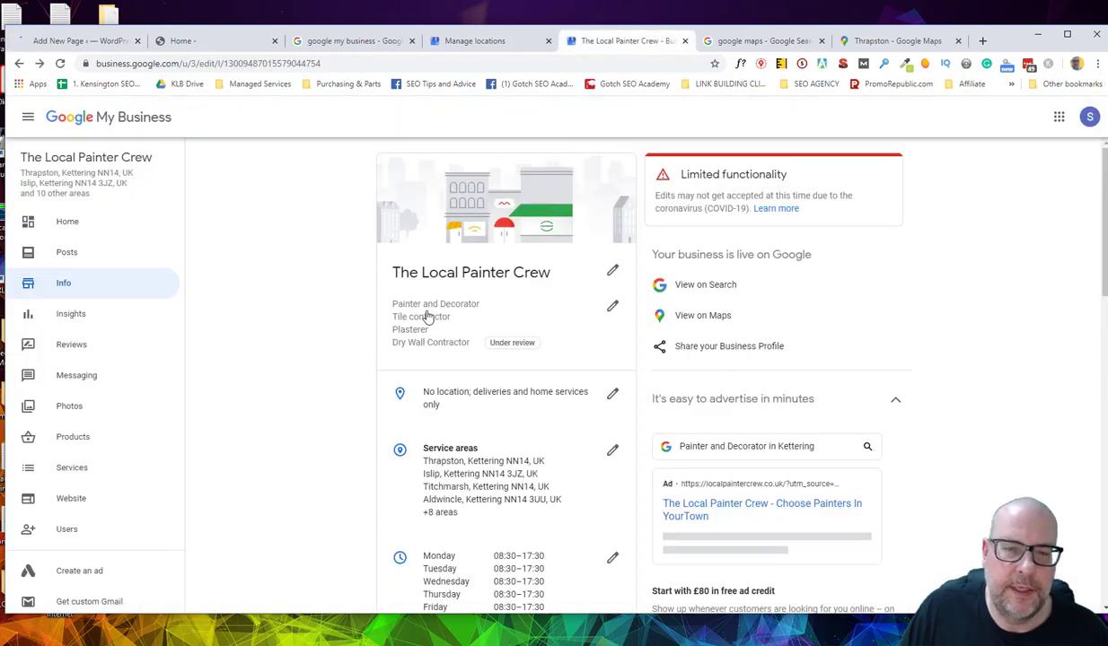
{"action": "left_click", "coordinate": [76, 40]}
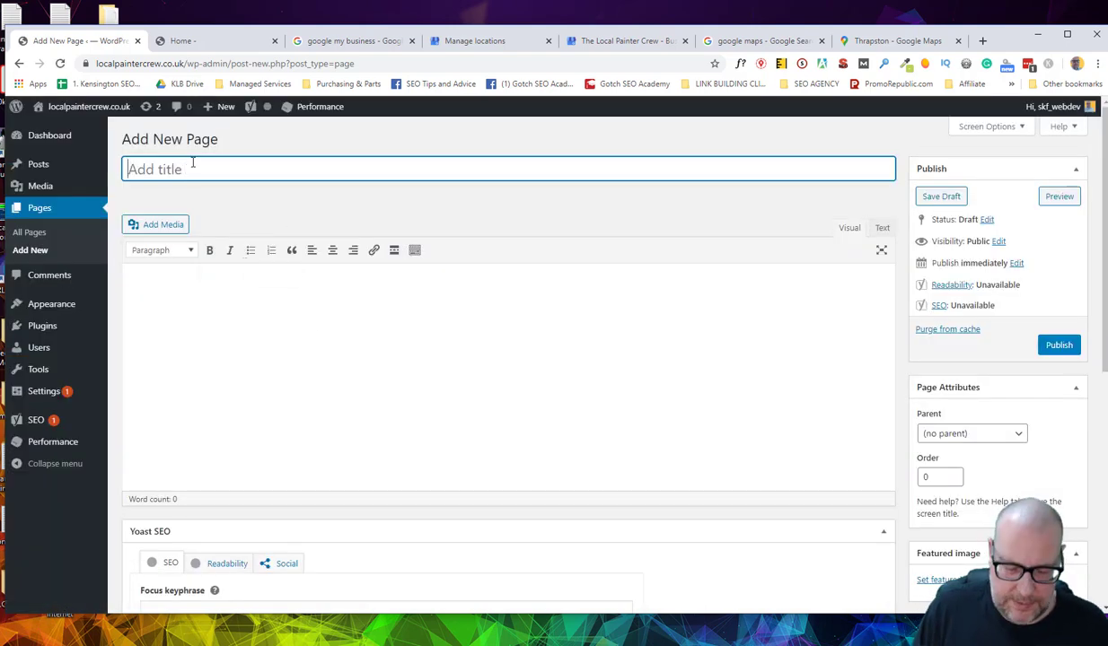
{"action": "type", "text": "Dry Wall Contractor"}
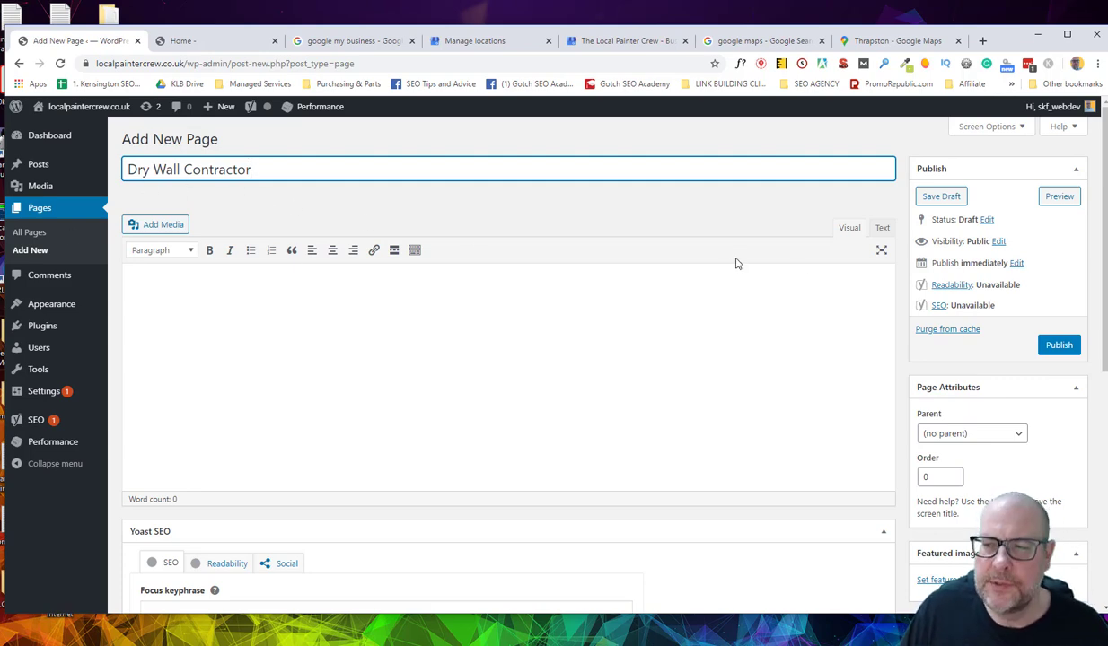
{"action": "left_click", "coordinate": [1061, 346]}
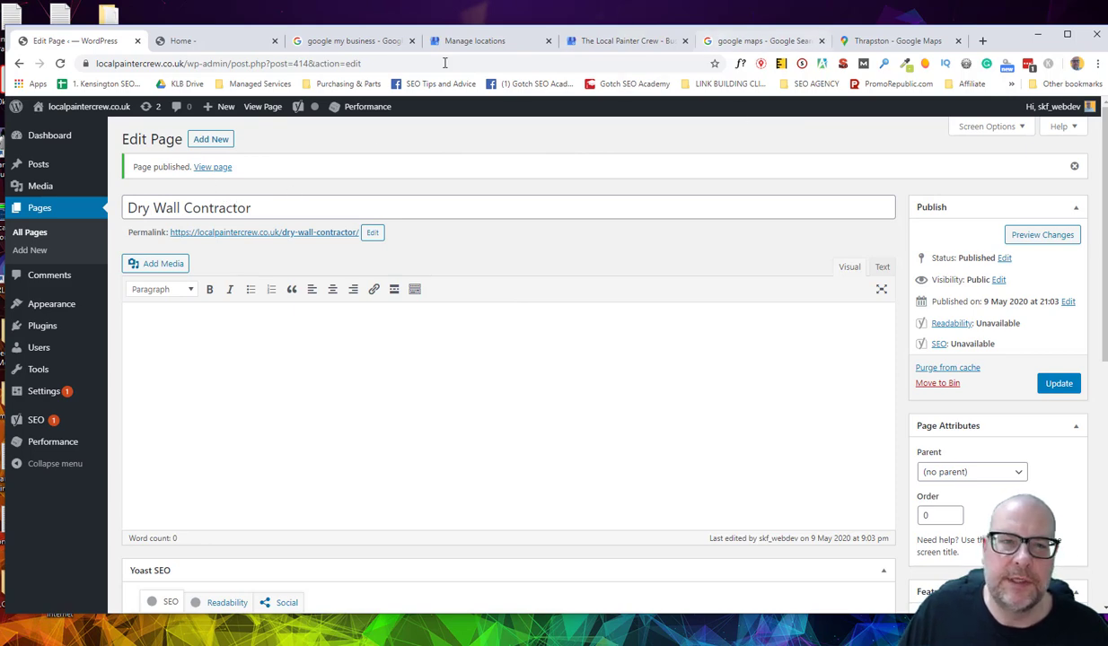
{"action": "left_click", "coordinate": [757, 41]}
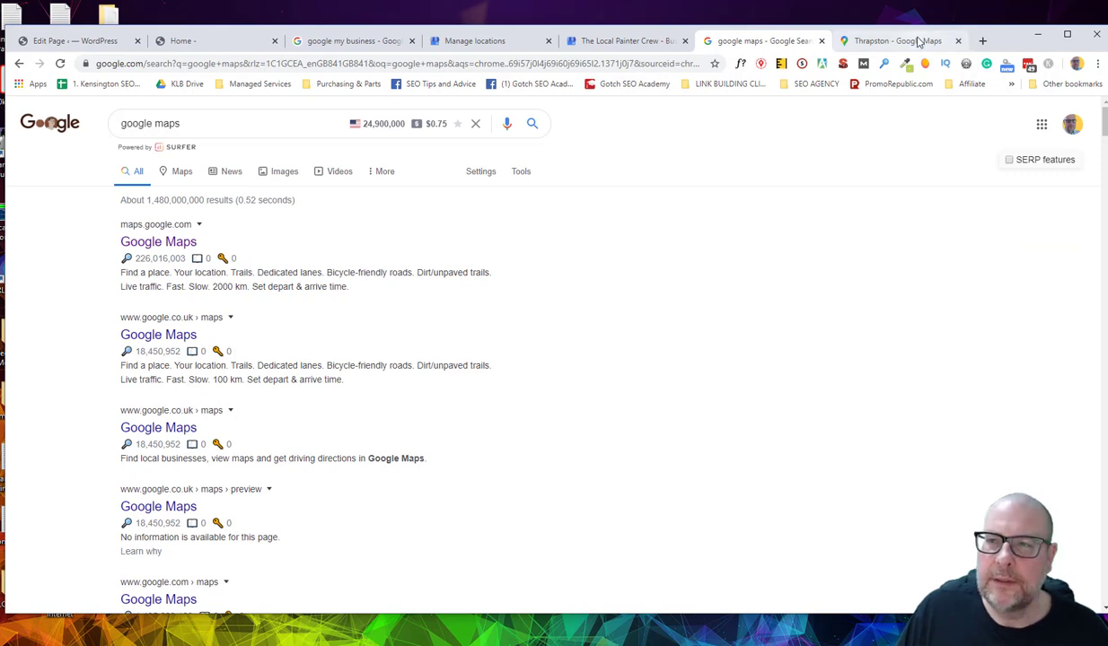
- Publish a blank page titled 'Thrapston'
{"action": "left_click", "coordinate": [911, 41]}
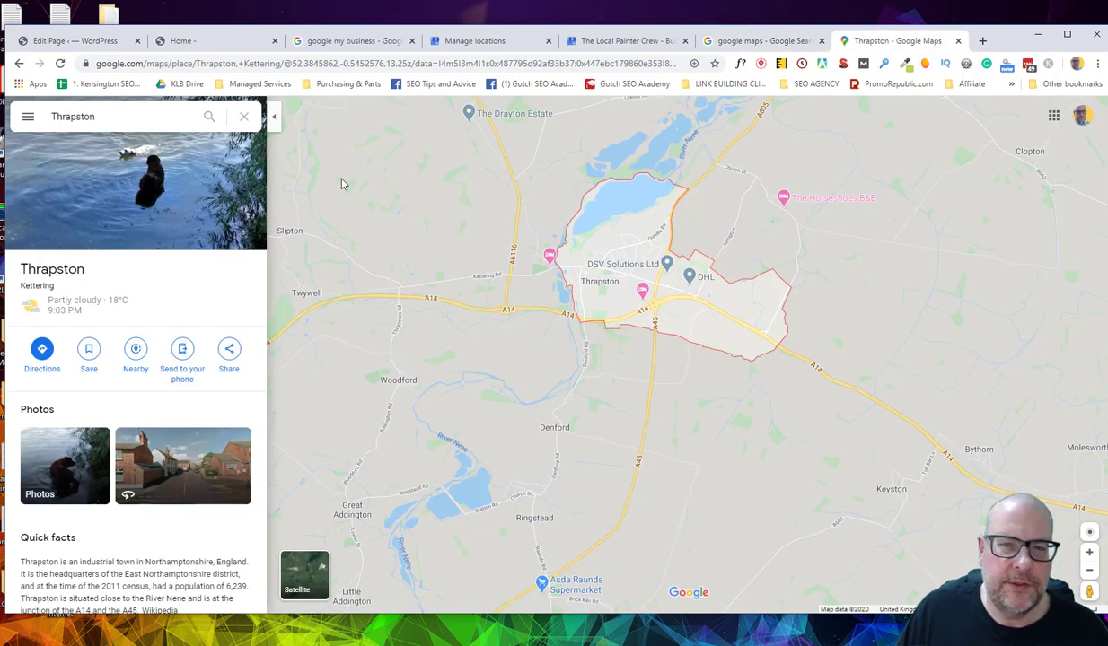
{"action": "left_click", "coordinate": [90, 40]}
{"action": "left_click", "coordinate": [210, 139]}
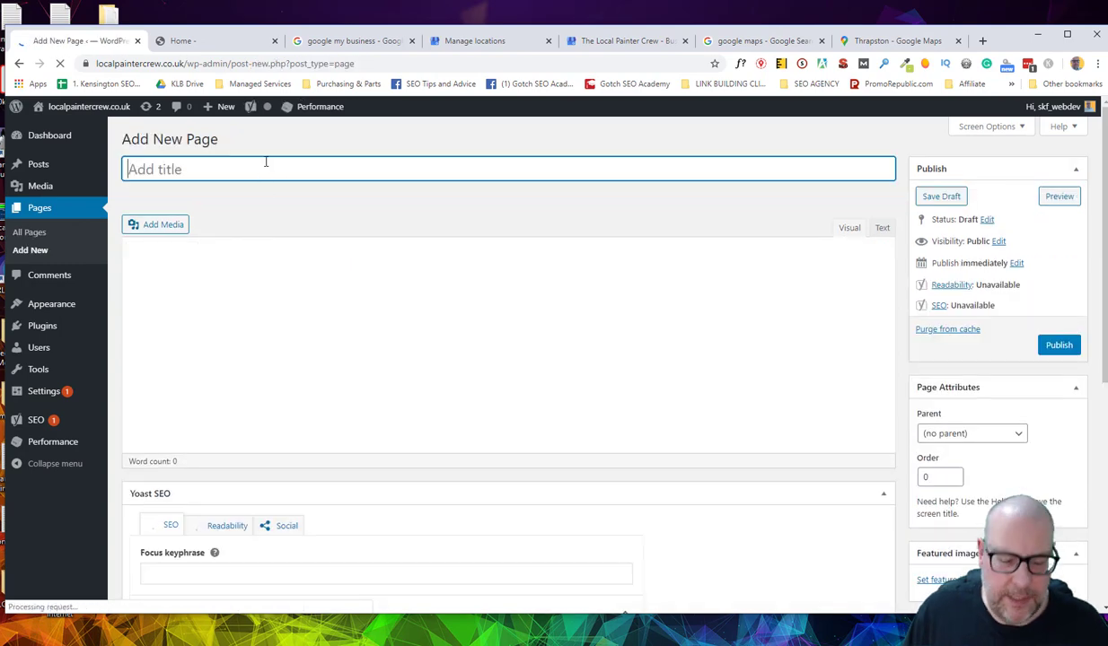
{"action": "type", "text": "Thrapston"}
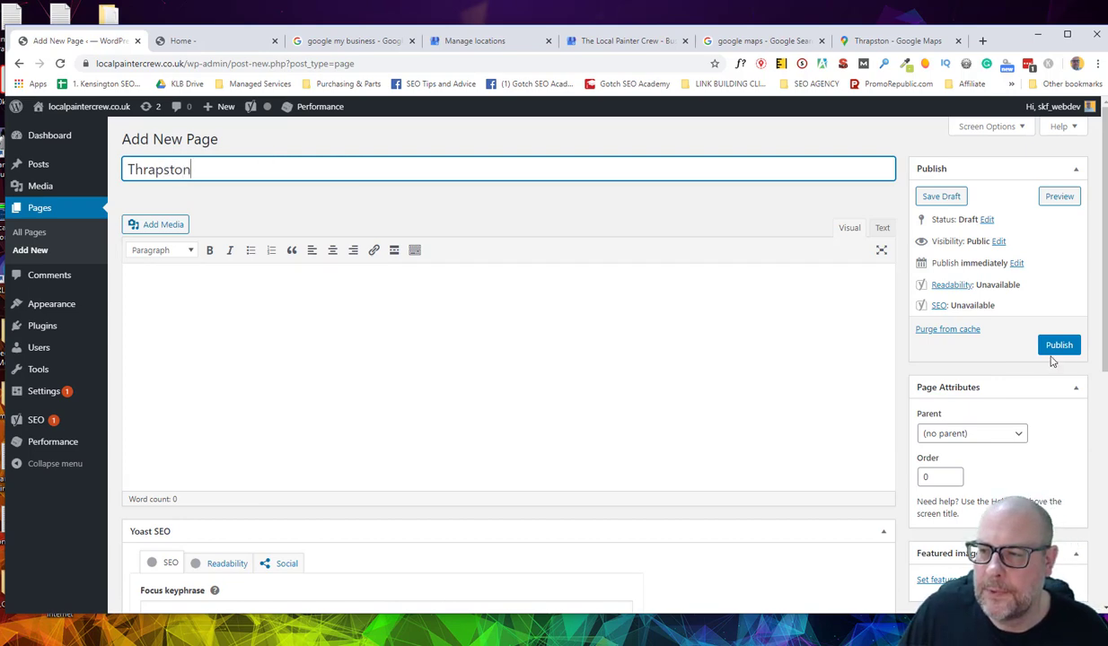
{"action": "left_click", "coordinate": [1060, 346]}
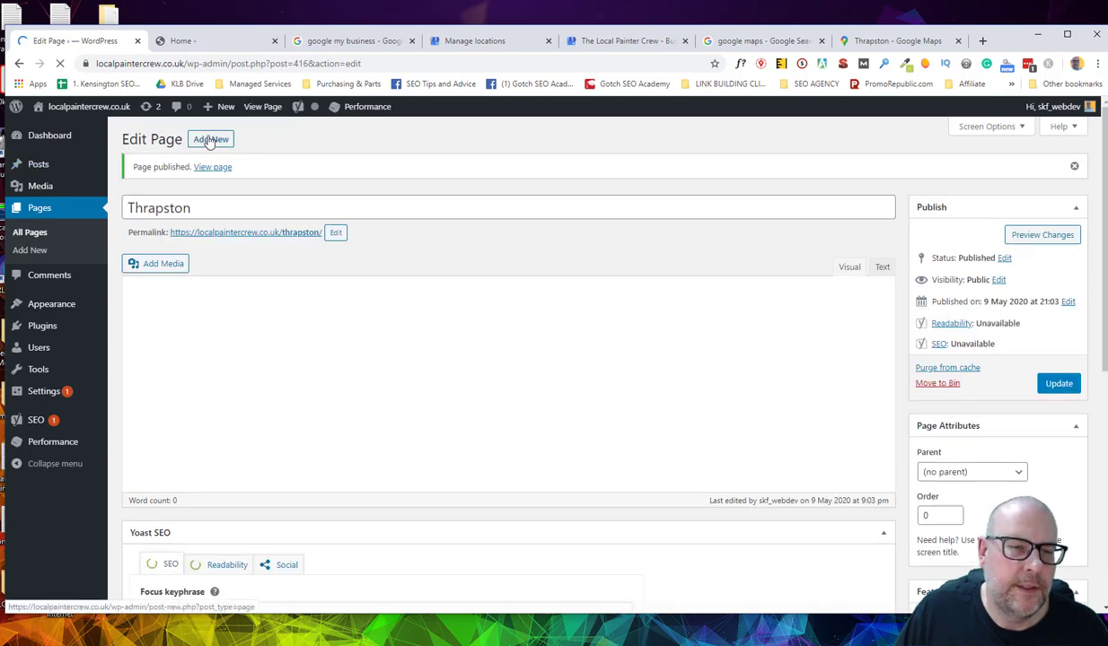
- Publish blank pages titled 'Woodford' and 'Kettering'
{"action": "left_click", "coordinate": [211, 140]}
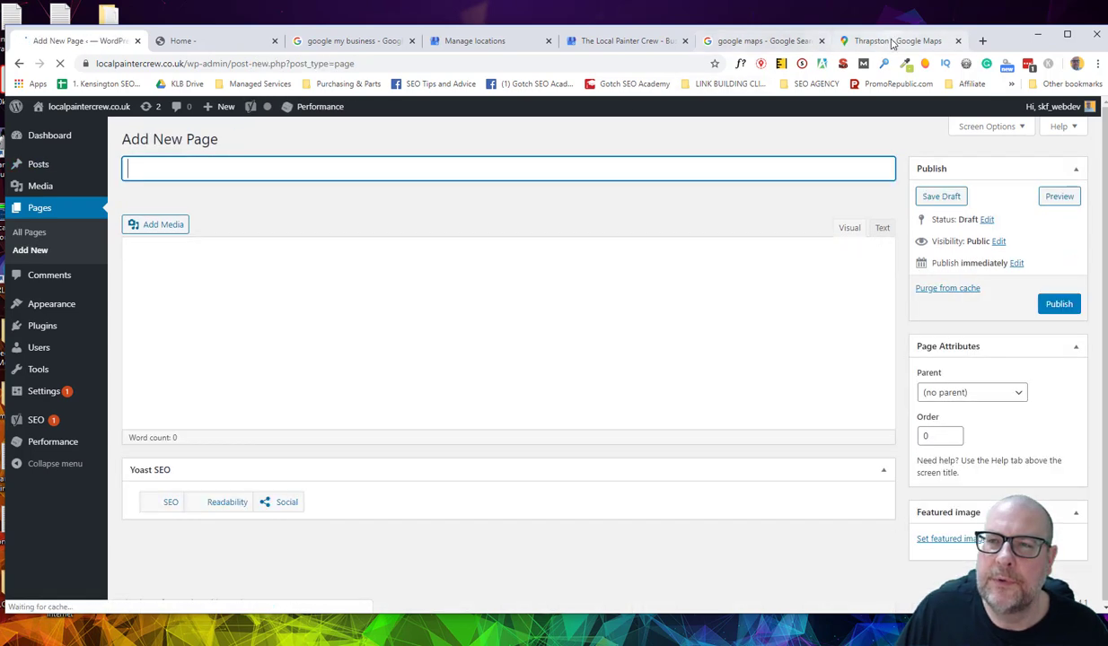
{"action": "left_click", "coordinate": [891, 42]}
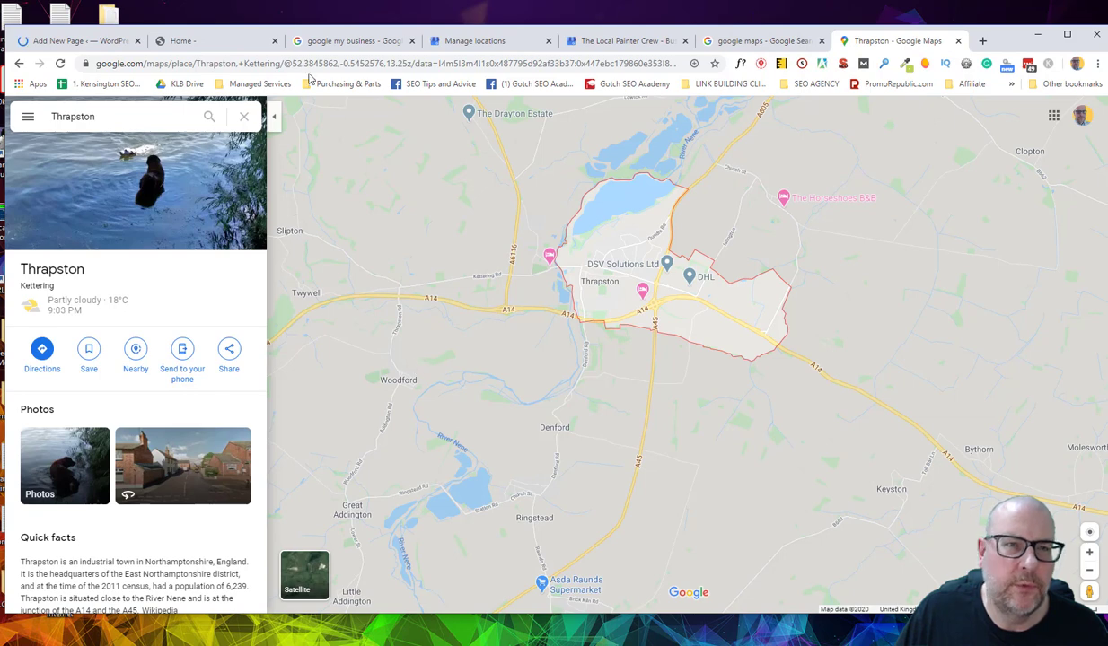
{"action": "left_click", "coordinate": [105, 43]}
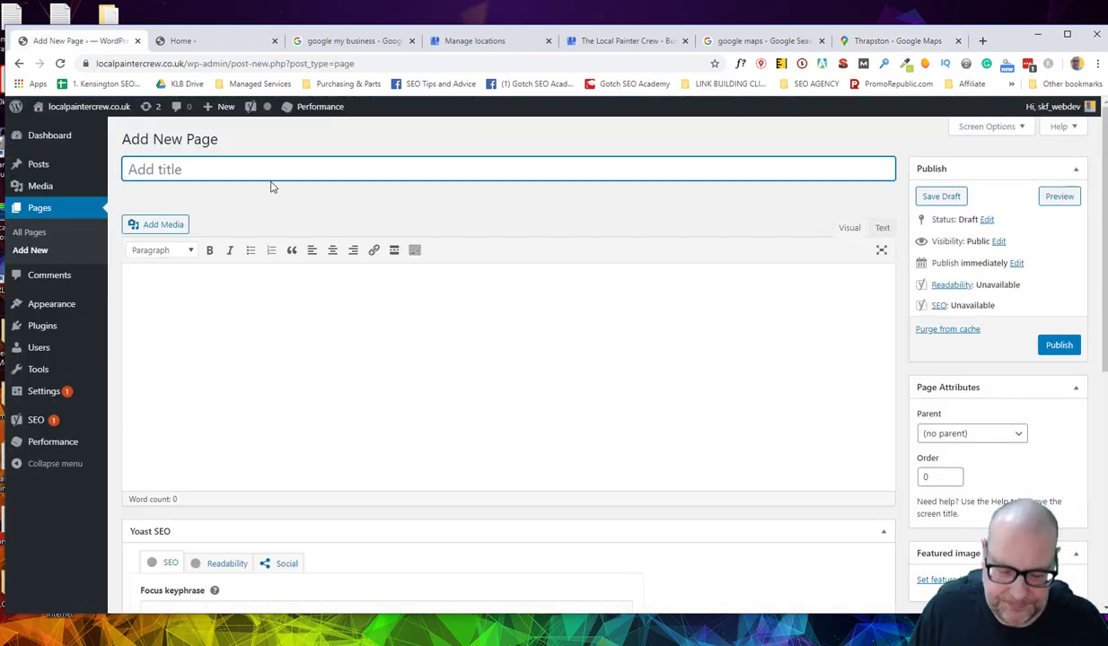
{"action": "type", "text": "Woodford"}
{"action": "left_click", "coordinate": [1057, 345]}
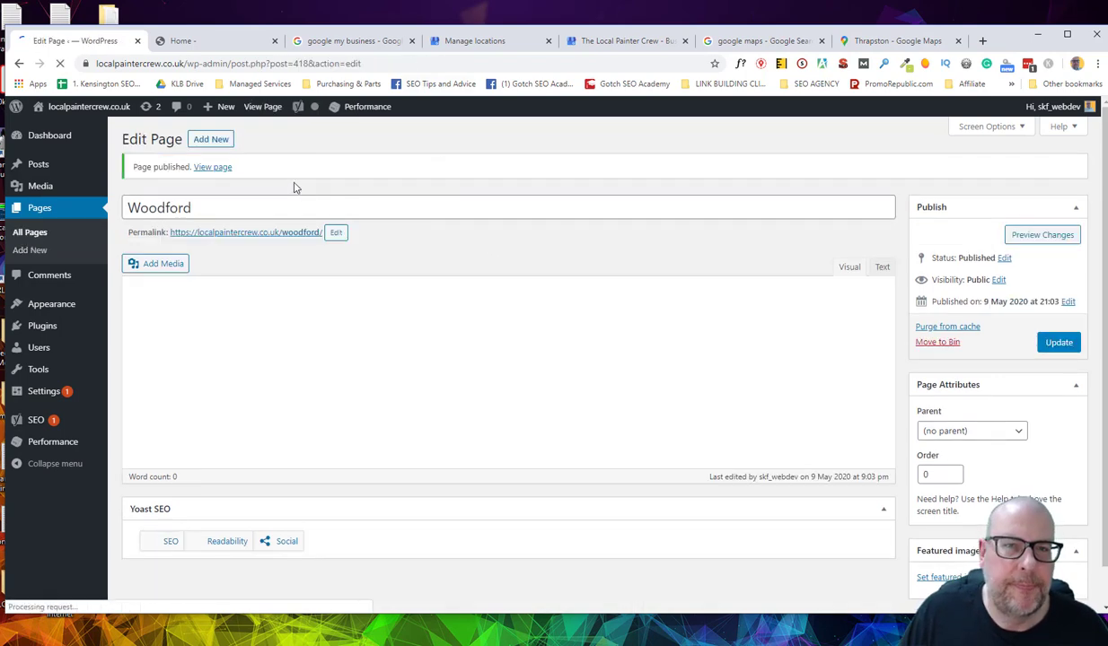
{"action": "left_click", "coordinate": [212, 140]}
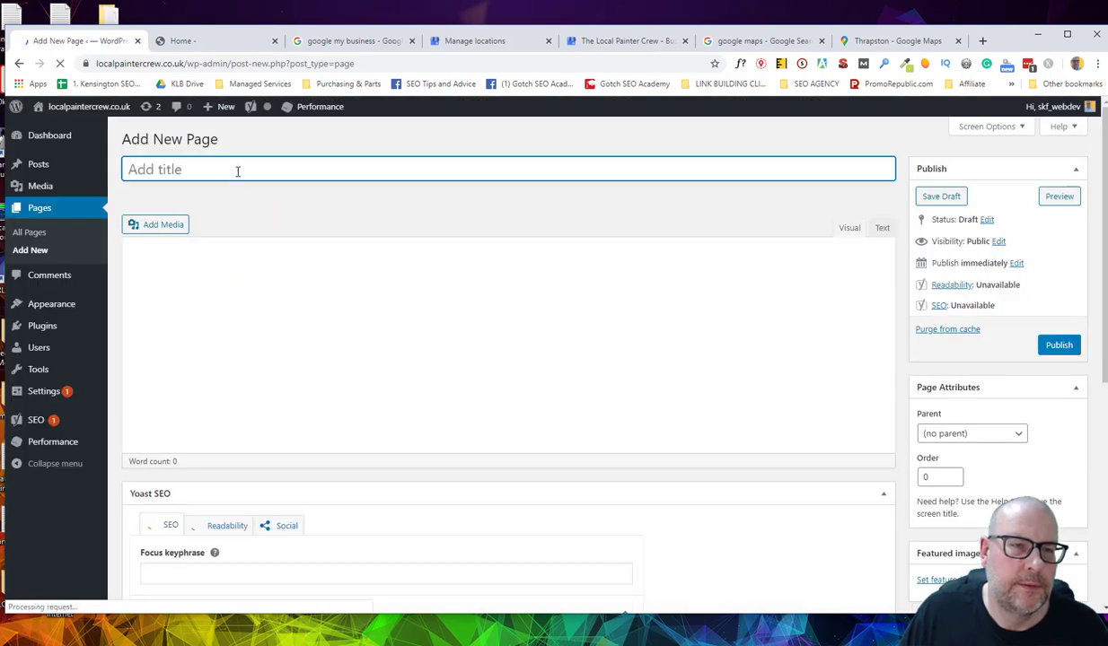
{"action": "type", "text": "Kettering"}
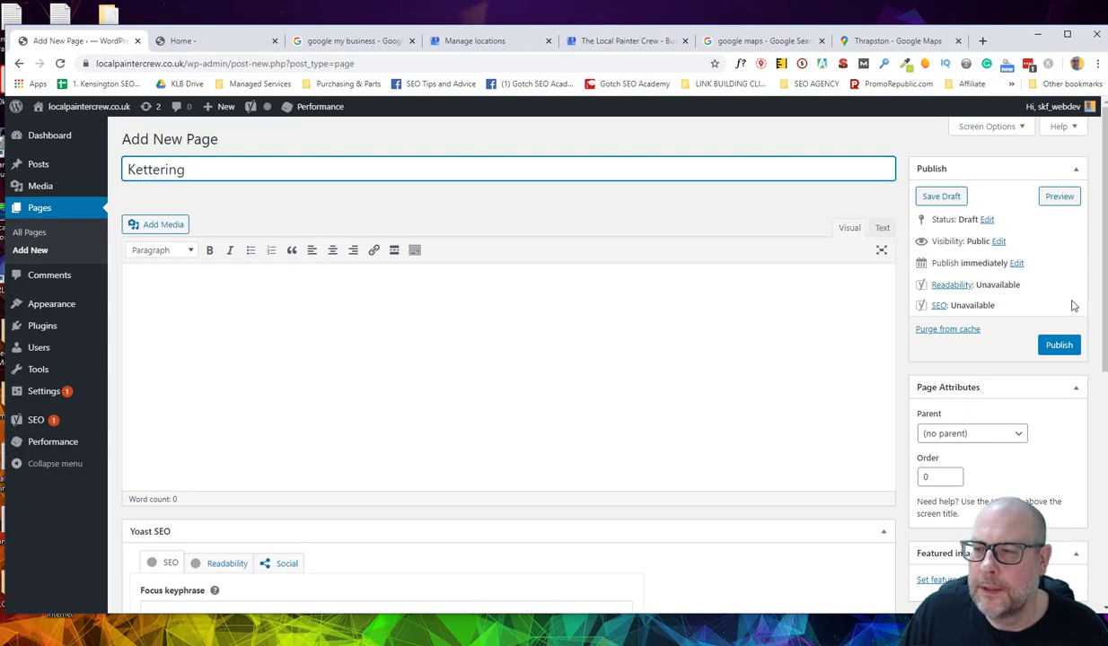
{"action": "left_click", "coordinate": [1060, 349]}
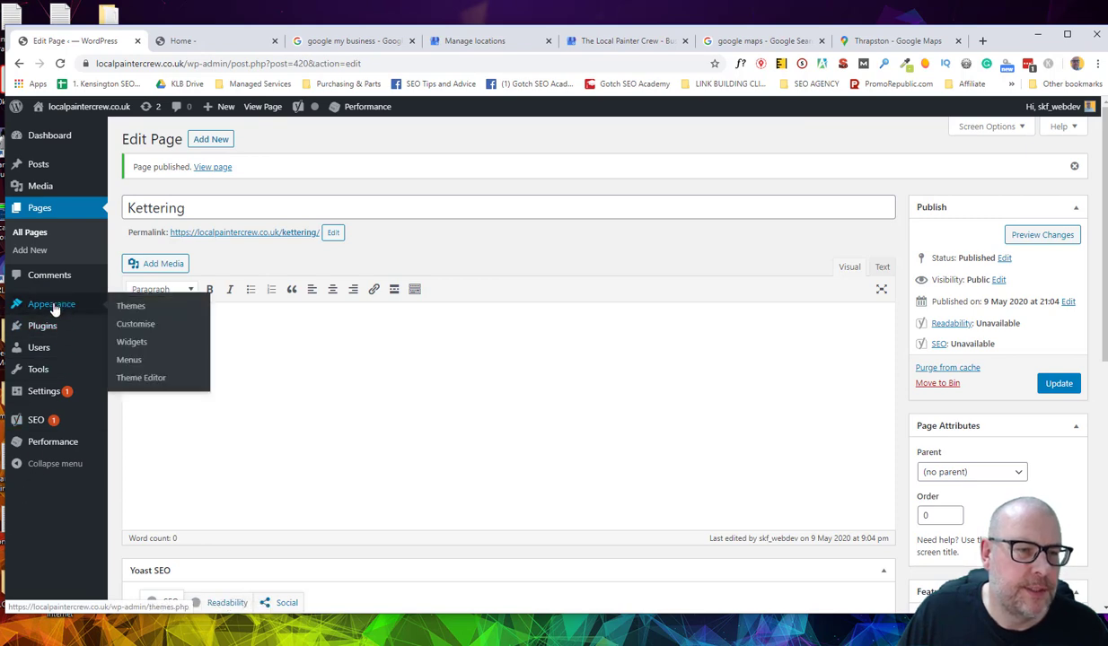
- Load the Main menu for editing in Appearance > Menus
{"action": "left_click", "coordinate": [129, 360]}
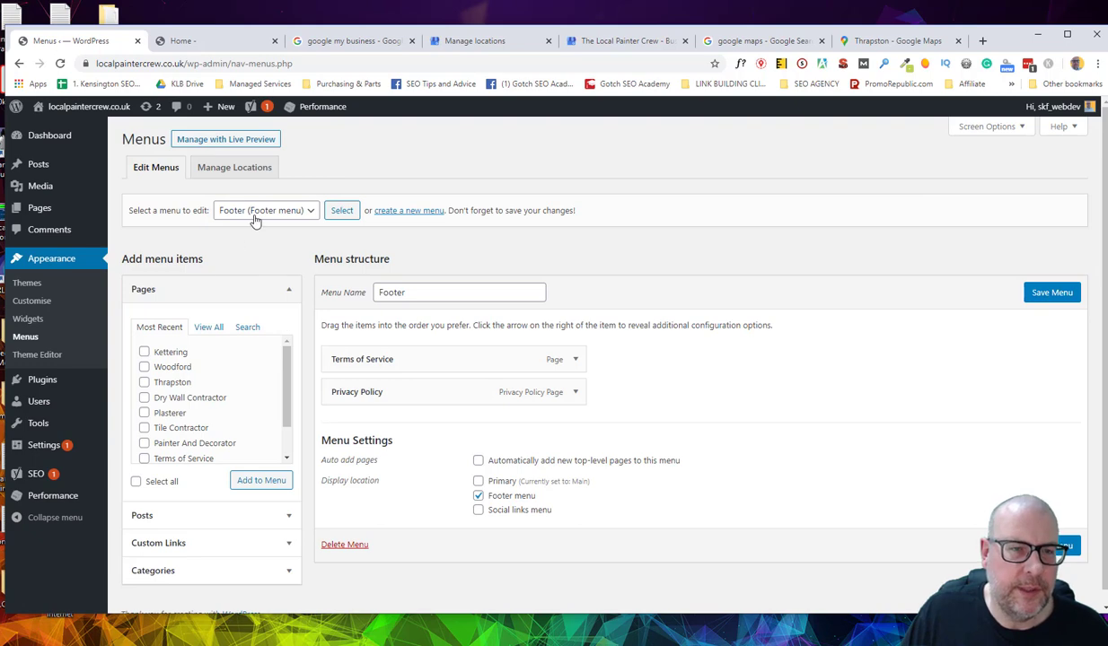
{"action": "left_click", "coordinate": [254, 214]}
{"action": "left_click", "coordinate": [260, 241]}
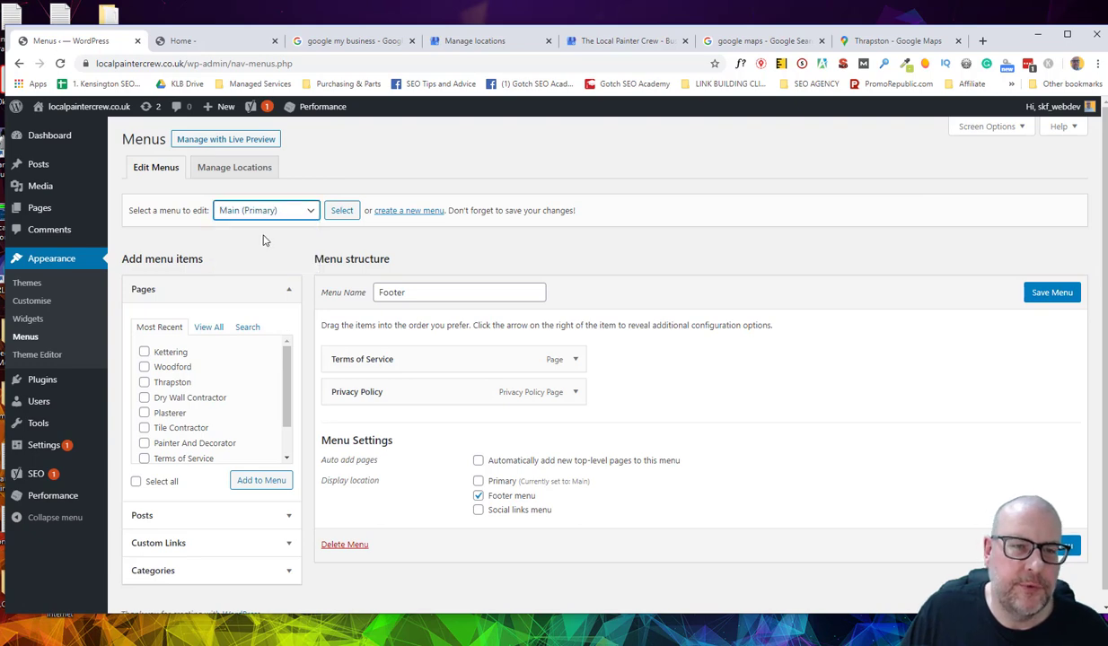
{"action": "left_click", "coordinate": [341, 211]}
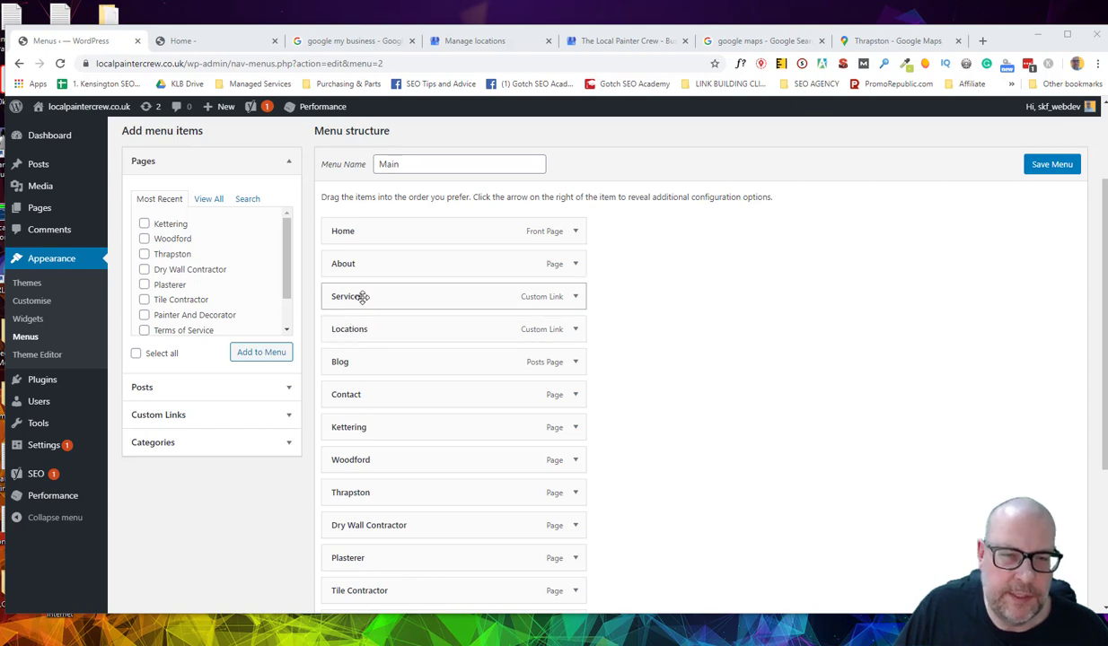
- Nest Kettering, Woodford and Thrapston under Locations and the trade pages under Services, then save
{"action": "left_click_drag", "start_coordinate": [377, 429], "coordinate": [392, 364]}
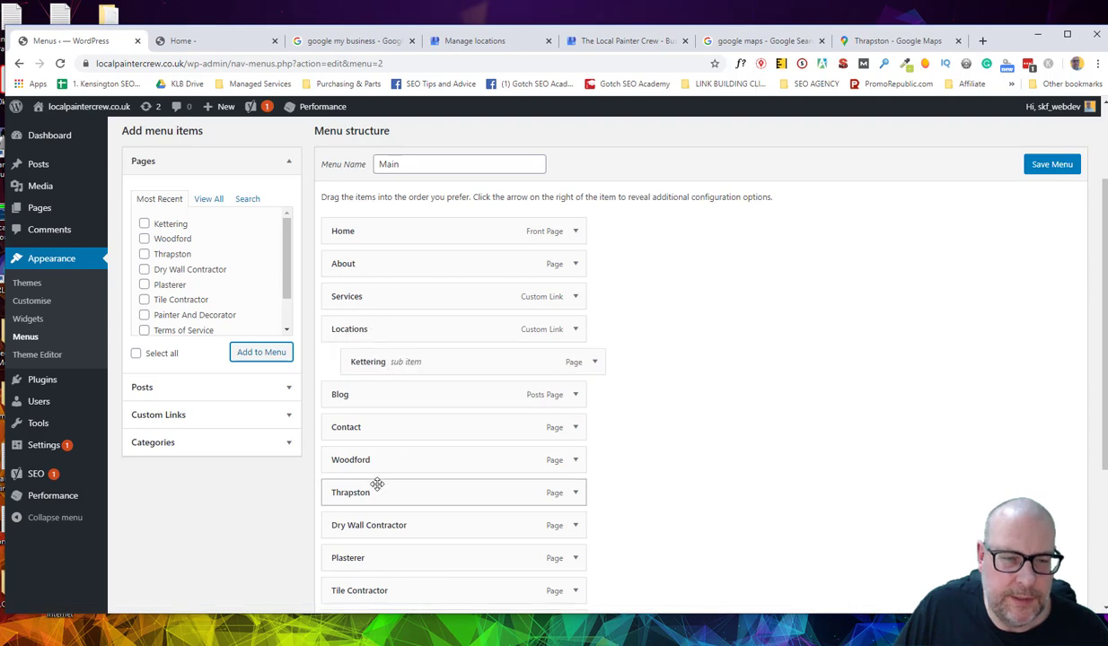
{"action": "left_click_drag", "start_coordinate": [396, 455], "coordinate": [403, 399]}
{"action": "left_click_drag", "start_coordinate": [386, 493], "coordinate": [407, 390]}
{"action": "left_click_drag", "start_coordinate": [391, 525], "coordinate": [401, 336]}
{"action": "left_click_drag", "start_coordinate": [362, 559], "coordinate": [383, 360]}
{"action": "left_click_drag", "start_coordinate": [341, 588], "coordinate": [368, 398]}
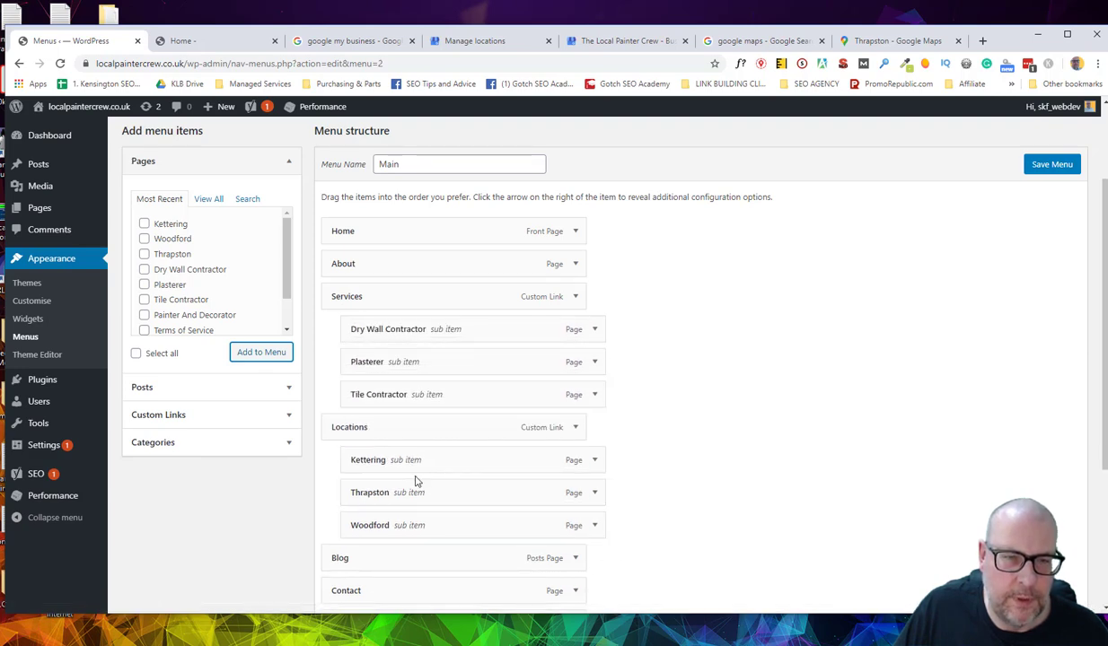
{"action": "scroll", "coordinate": [413, 482], "scroll_direction": "down", "scroll_amount": 2}
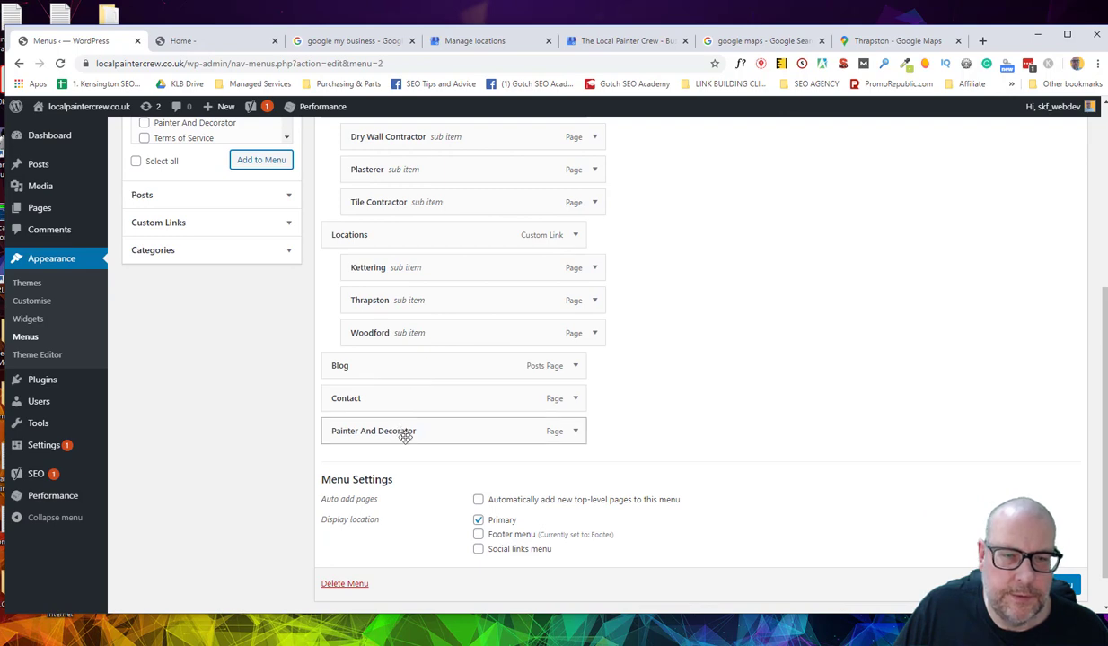
{"action": "mouse_move", "coordinate": [404, 436]}
{"action": "left_mouse_down"}
{"action": "mouse_move", "coordinate": [409, 135]}
{"action": "mouse_move", "coordinate": [435, 353]}
{"action": "mouse_move", "coordinate": [435, 293]}
{"action": "mouse_move", "coordinate": [425, 364]}
{"action": "mouse_move", "coordinate": [420, 211]}
{"action": "left_mouse_up"}
{"action": "scroll", "coordinate": [689, 319], "scroll_direction": "up", "scroll_amount": 5}
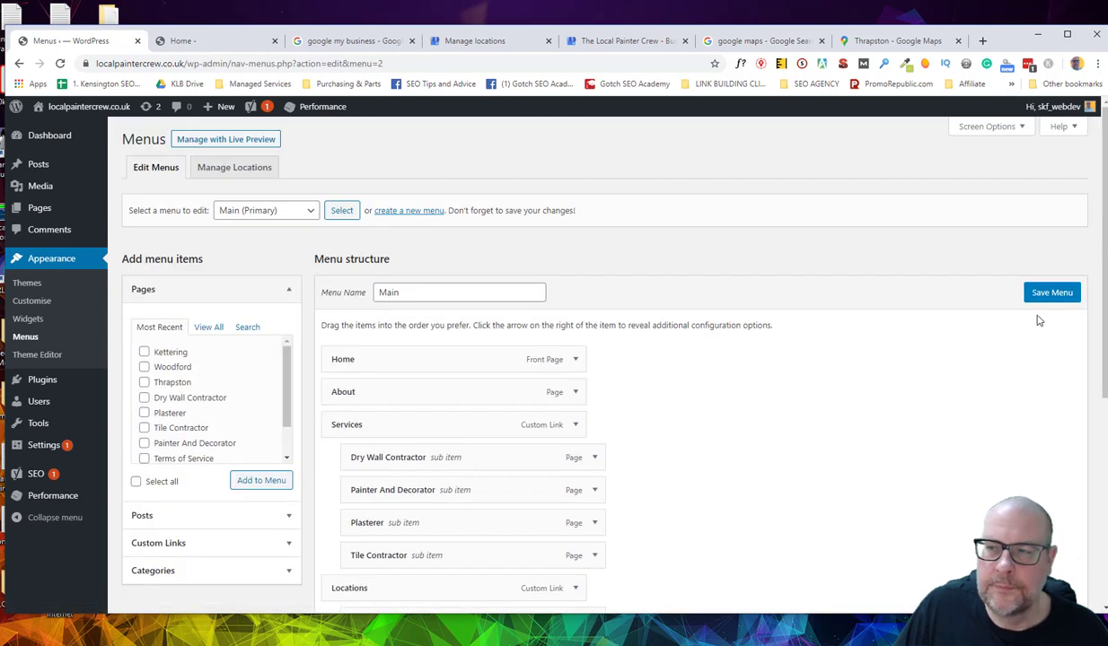
{"action": "left_click", "coordinate": [1040, 290]}
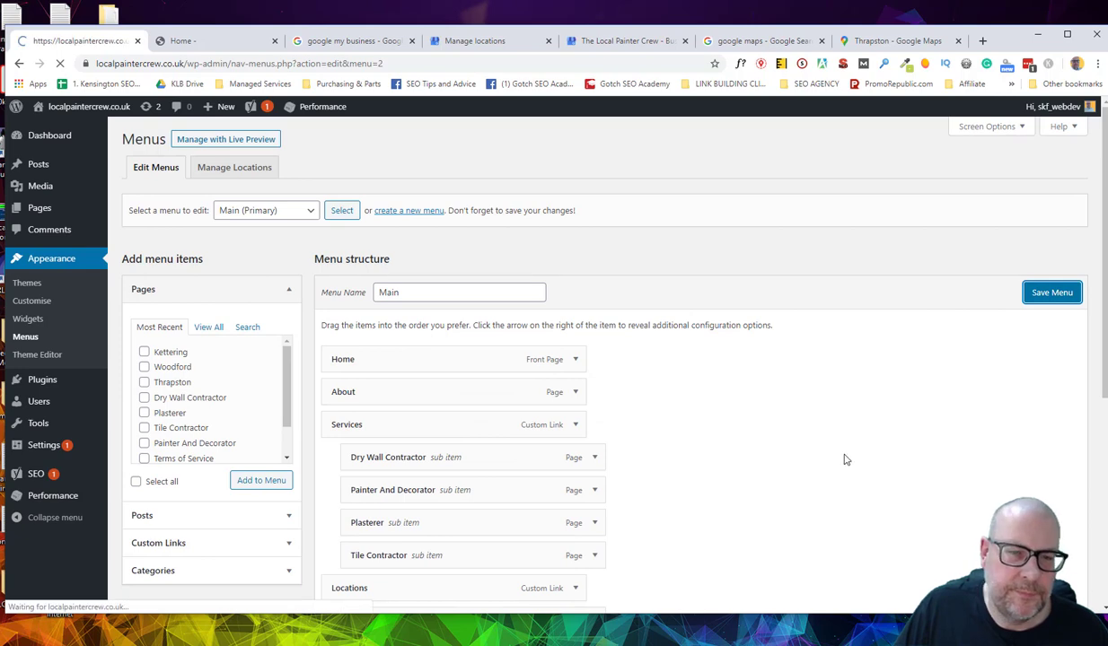
- Reload the live site and inspect the new Services and Locations dropdowns
{"action": "left_click", "coordinate": [192, 47]}
{"action": "left_click", "coordinate": [60, 63]}
{"action": "mouse_move", "coordinate": [320, 182]}
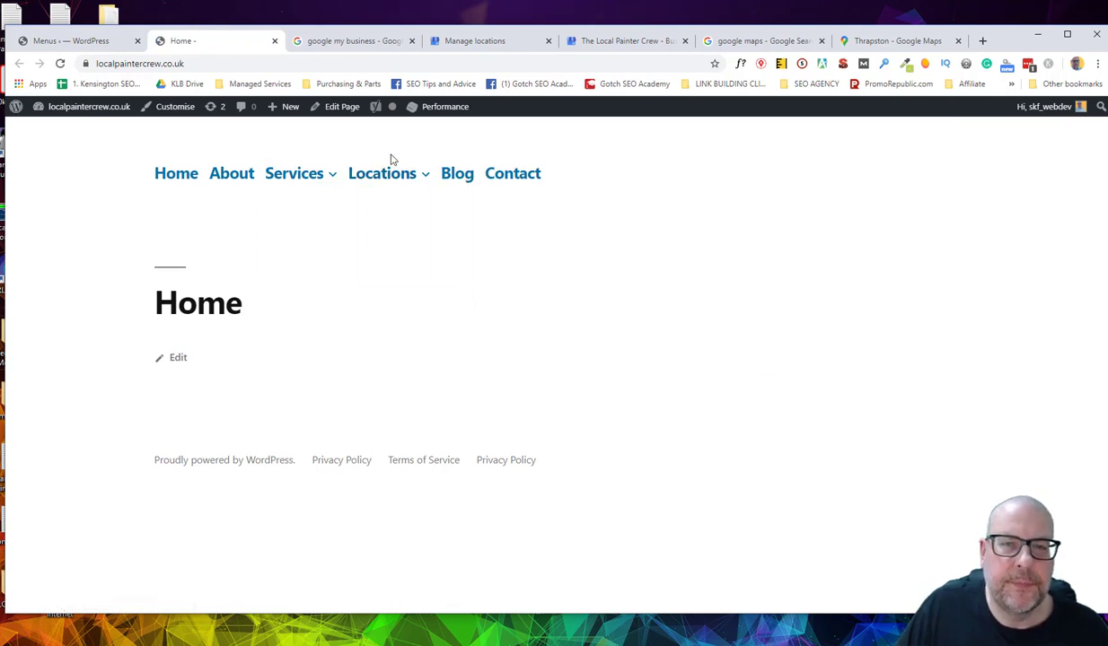
{"action": "mouse_move", "coordinate": [381, 175]}
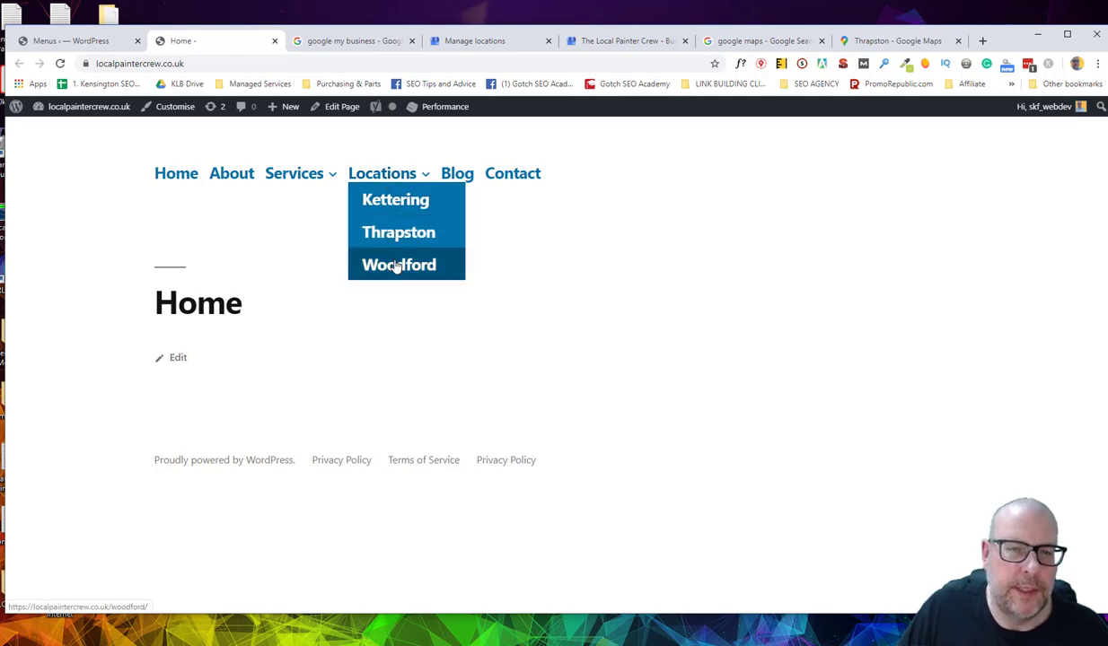
{"action": "left_click", "coordinate": [288, 178]}
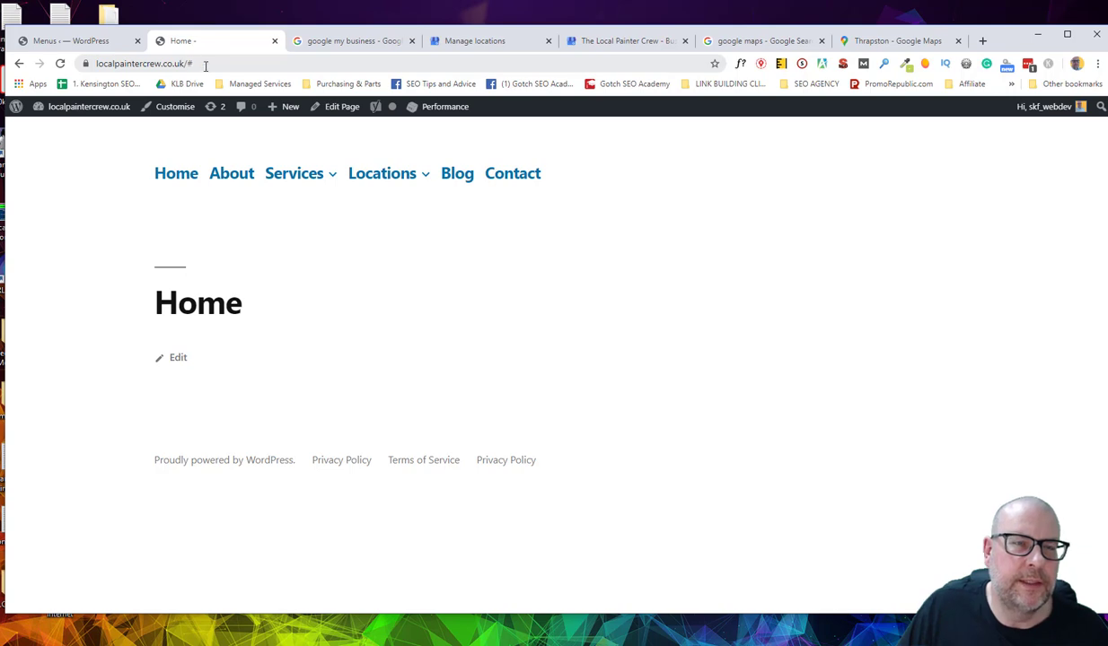
- Open Dry Wall Contractor, then Kettering from Locations, and return to Dry Wall Contractor
{"action": "mouse_move", "coordinate": [296, 176]}
{"action": "left_click", "coordinate": [327, 209]}
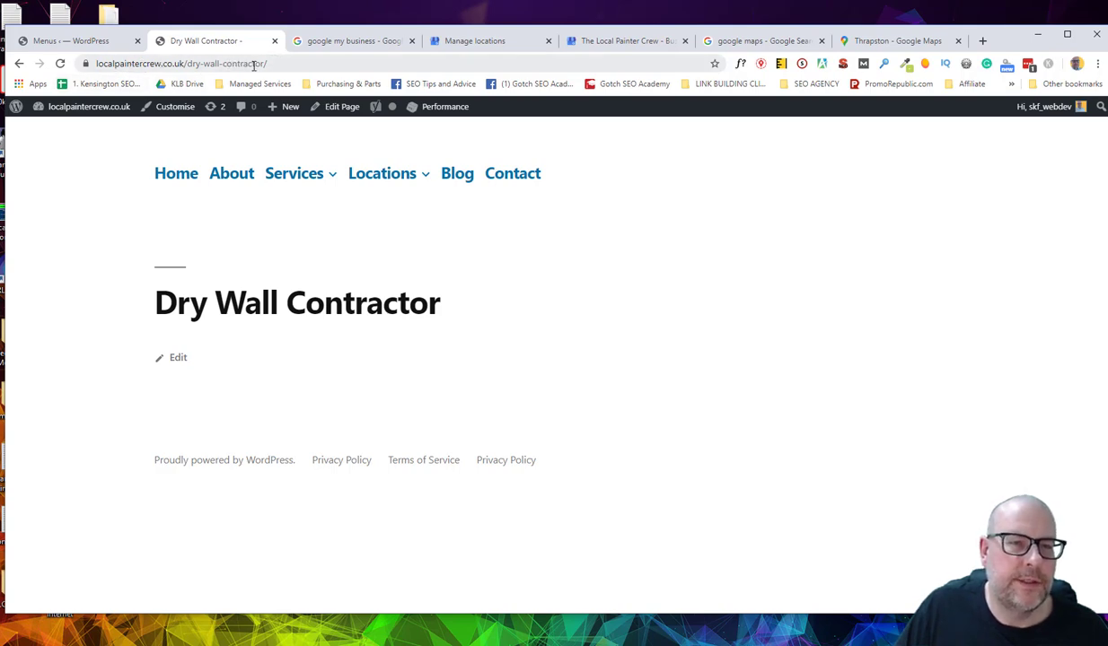
{"action": "mouse_move", "coordinate": [382, 173]}
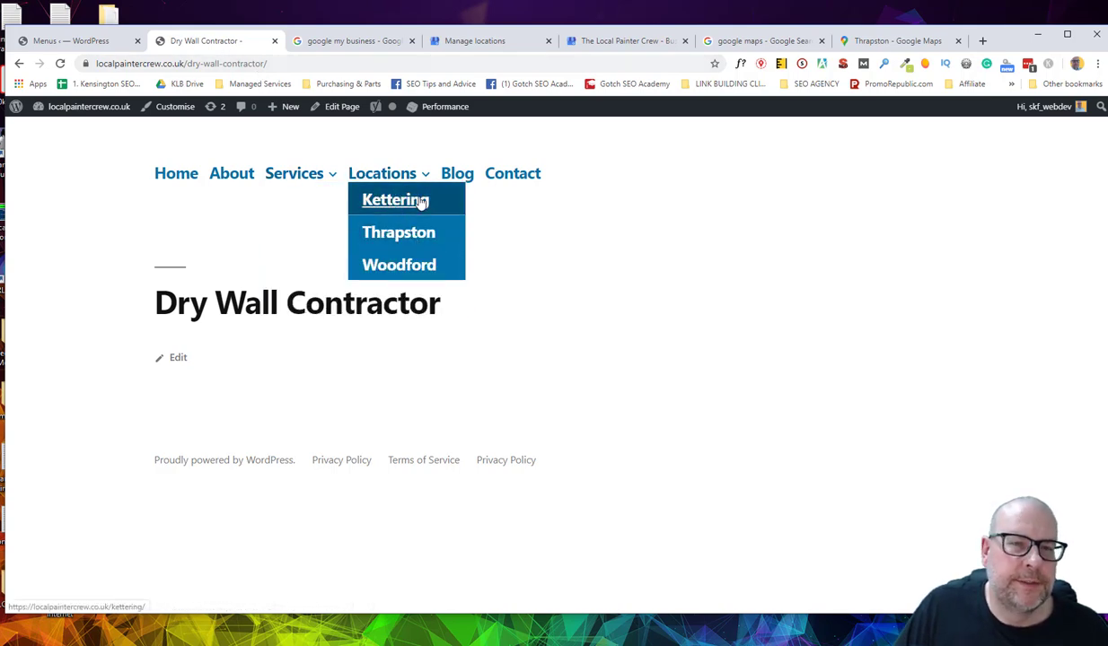
{"action": "left_click", "coordinate": [386, 205]}
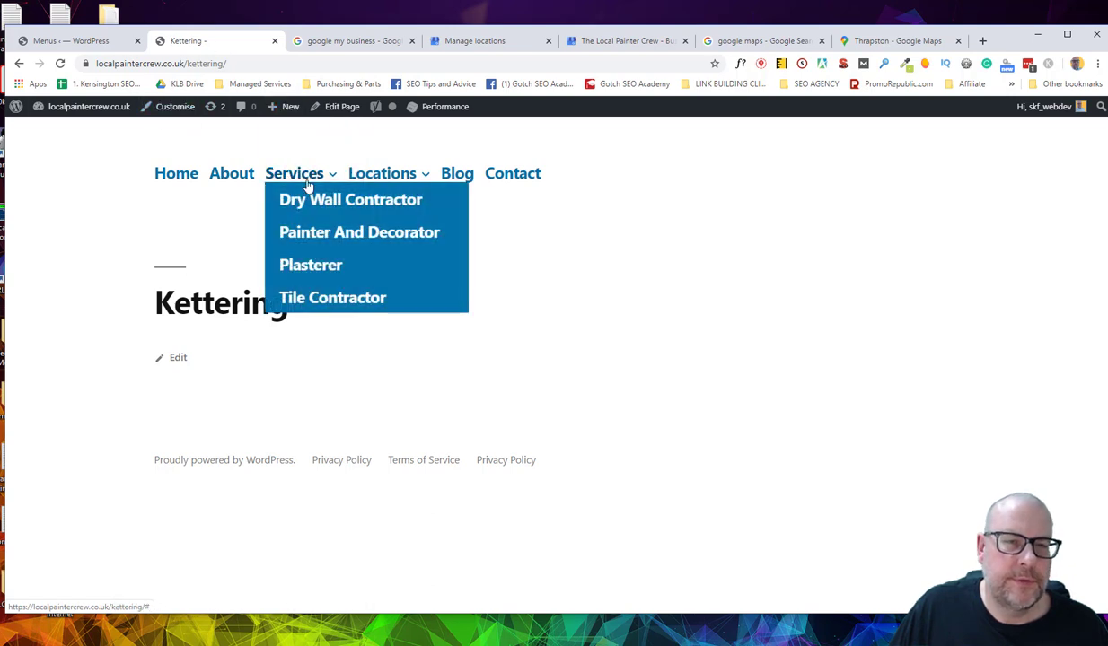
{"action": "left_click", "coordinate": [307, 203]}
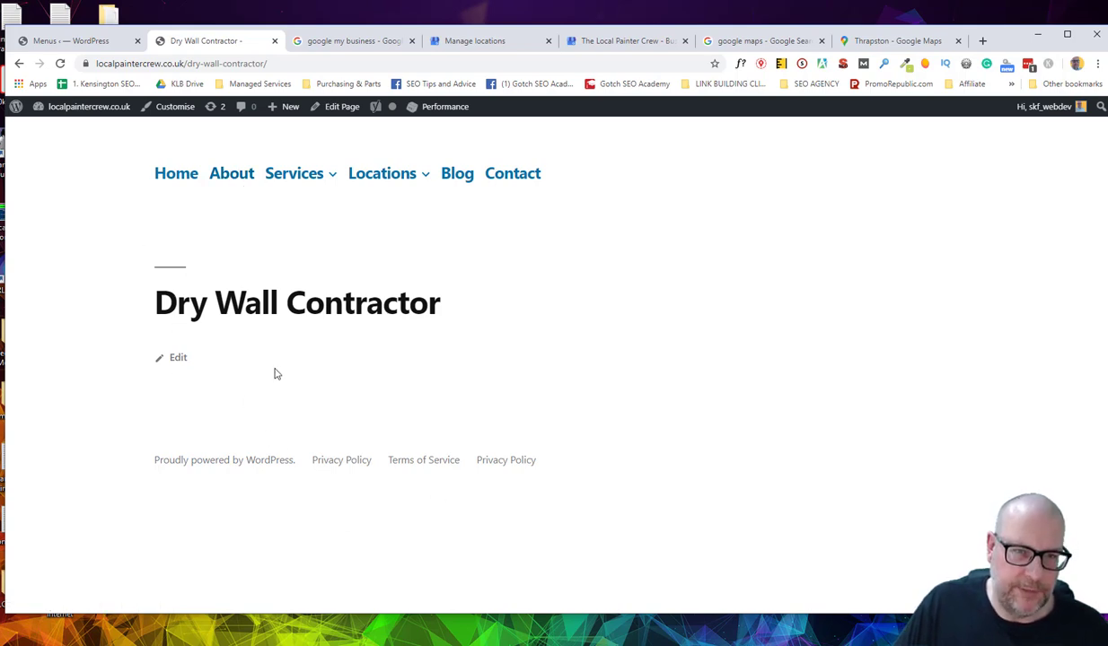
- Open the live Kettering page from the Locations menu and switch it into the page editor
{"action": "mouse_move", "coordinate": [293, 175]}
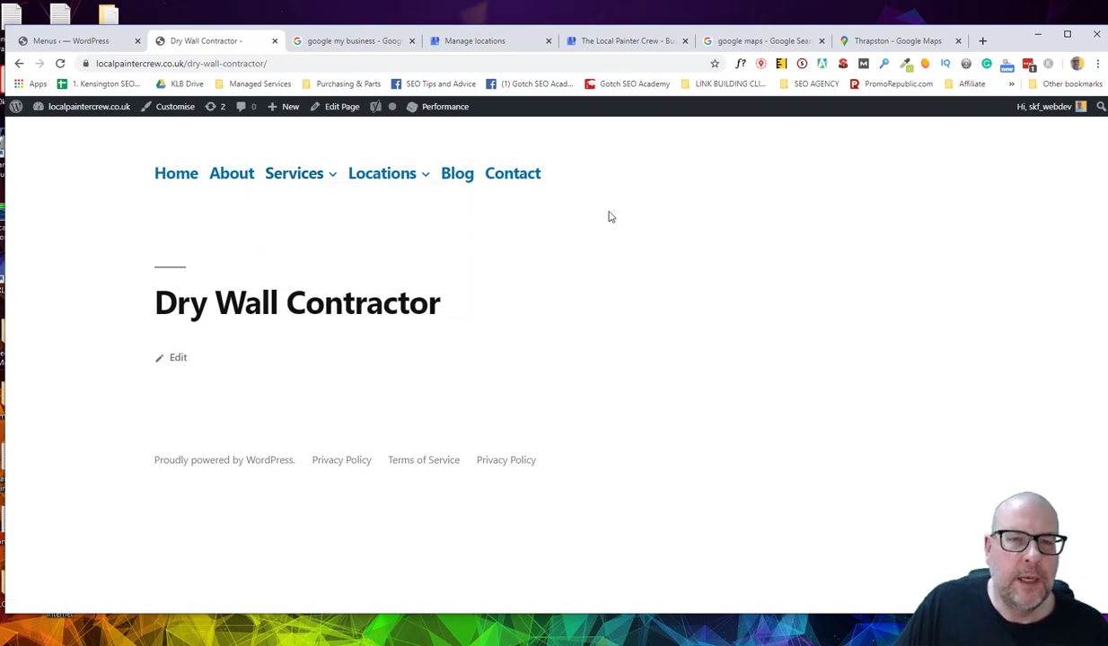
{"action": "mouse_move", "coordinate": [386, 180]}
{"action": "left_click", "coordinate": [395, 201]}
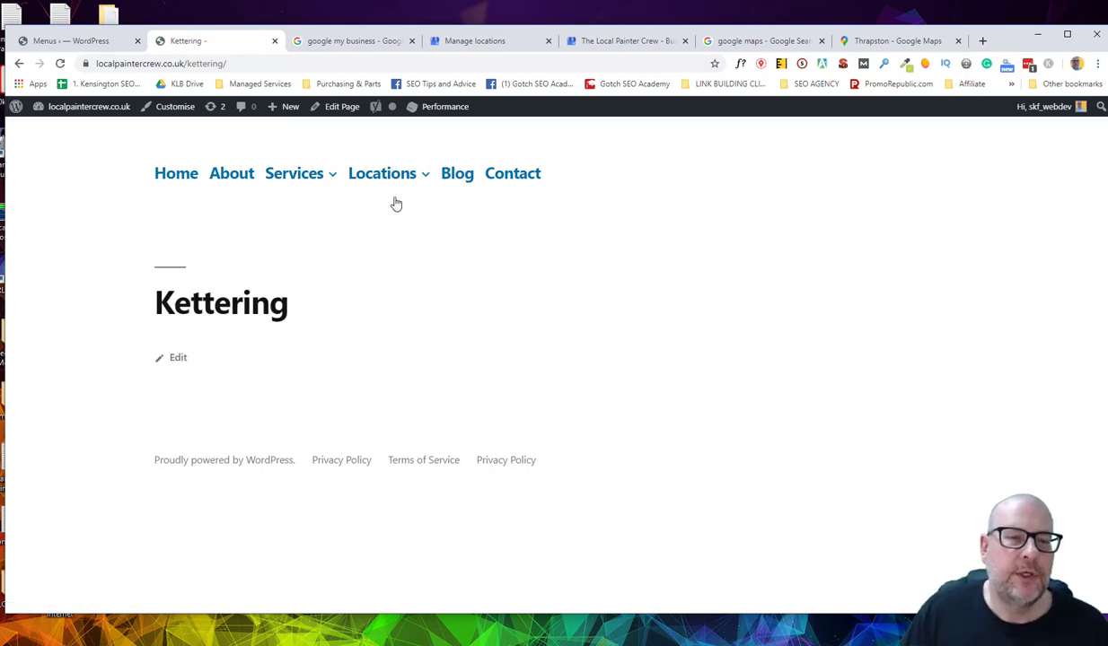
{"action": "left_click", "coordinate": [344, 107]}
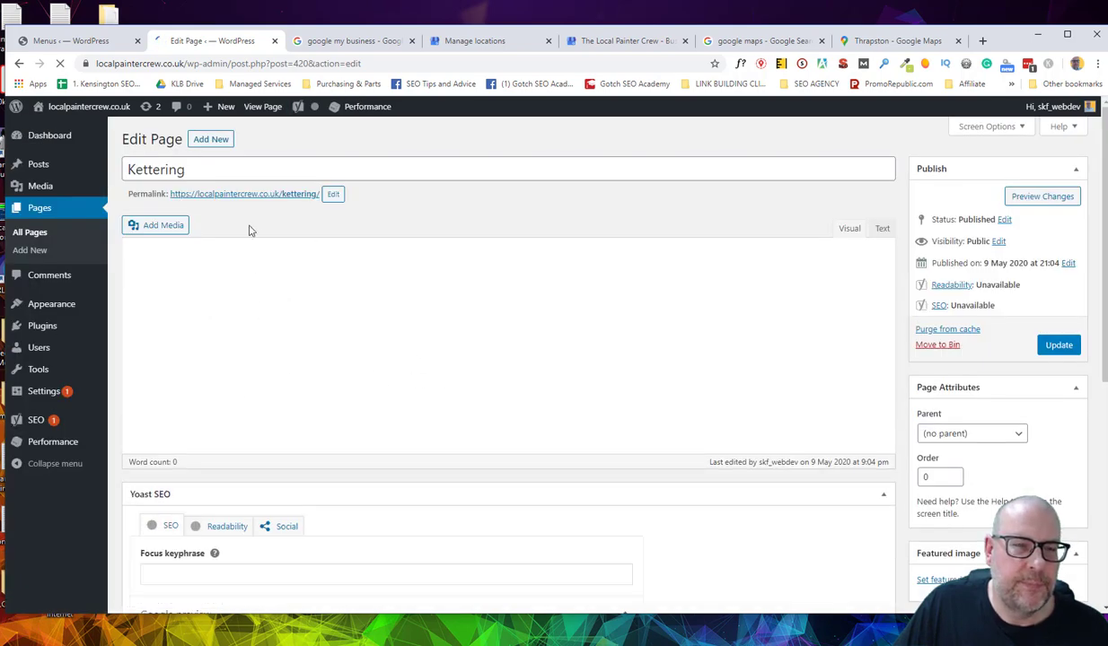
- Type 'Geo Information' as the first line of the empty Kettering page body
{"action": "left_click", "coordinate": [164, 283]}
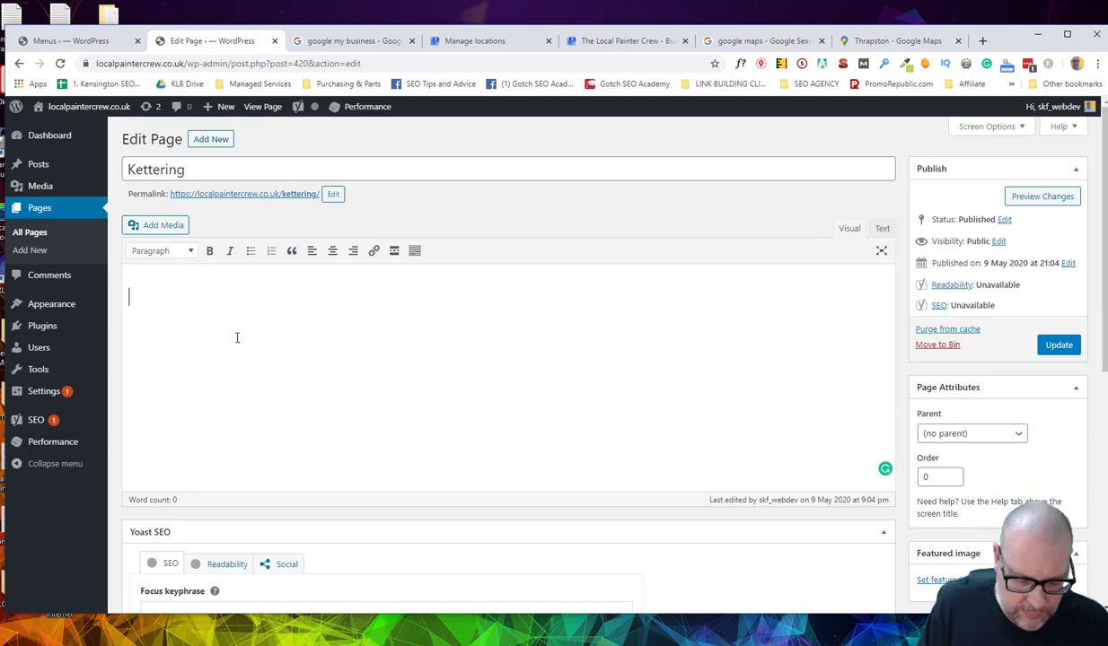
{"action": "type", "text": "eo "}
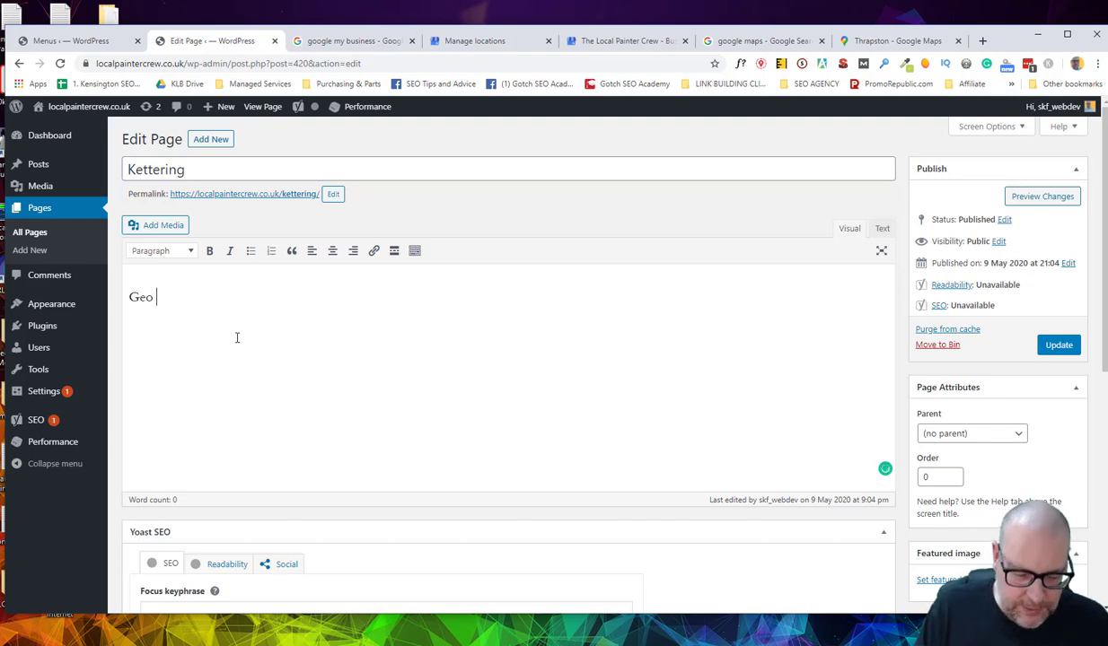
{"action": "type", "text": "Information"}
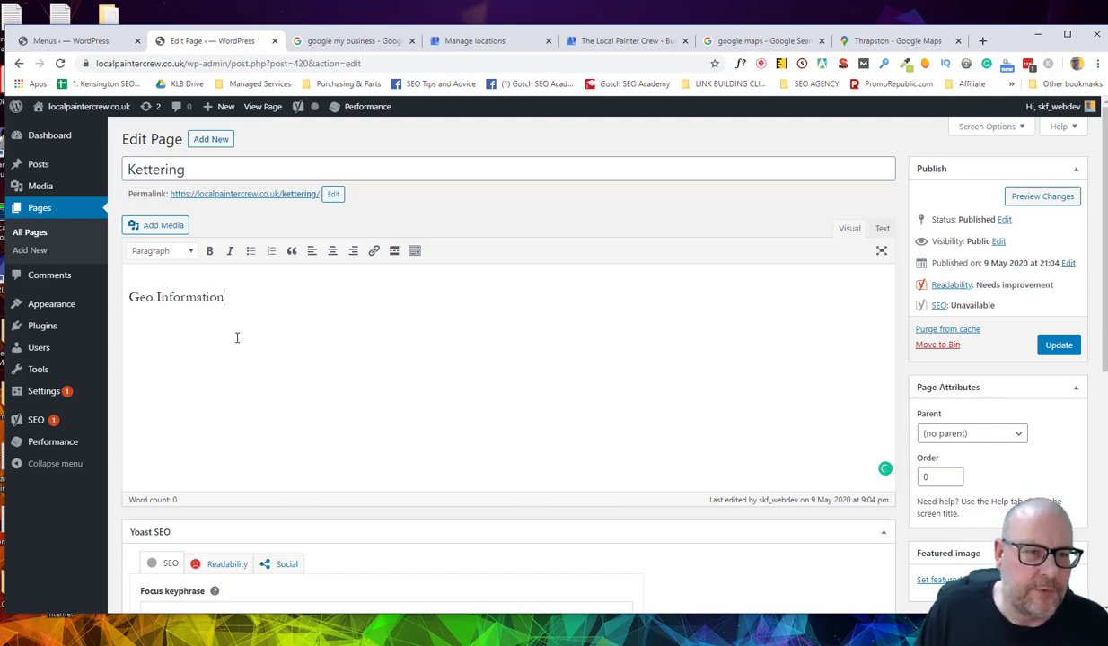
{"action": "key", "text": "Return"}
{"action": "key", "text": "Return"}
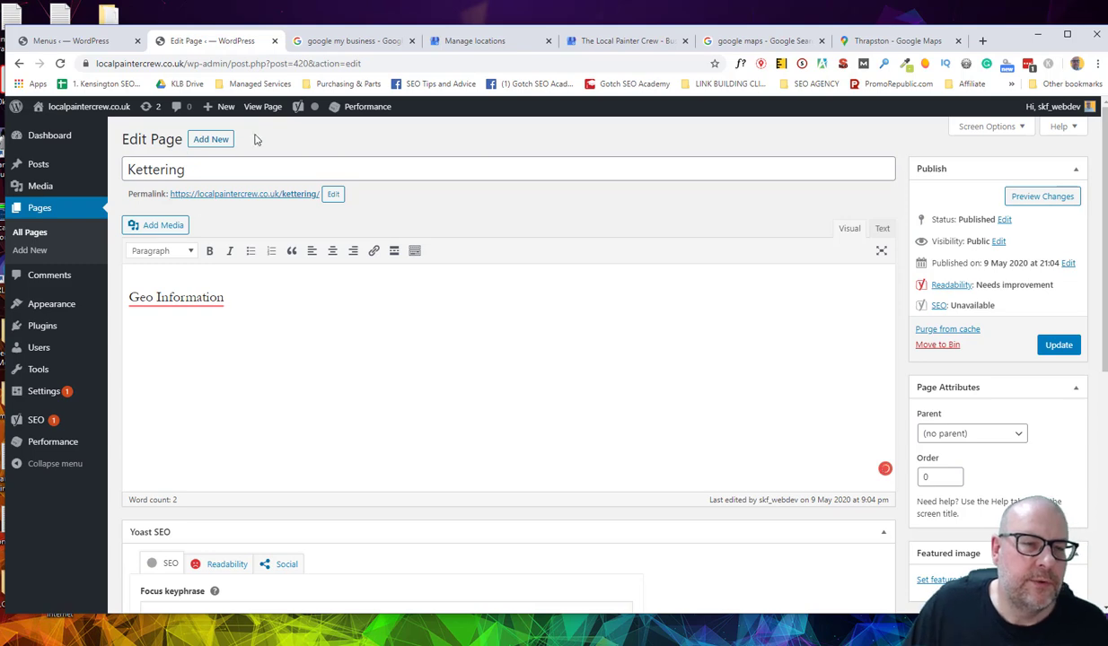
{"action": "mouse_move", "coordinate": [199, 299]}
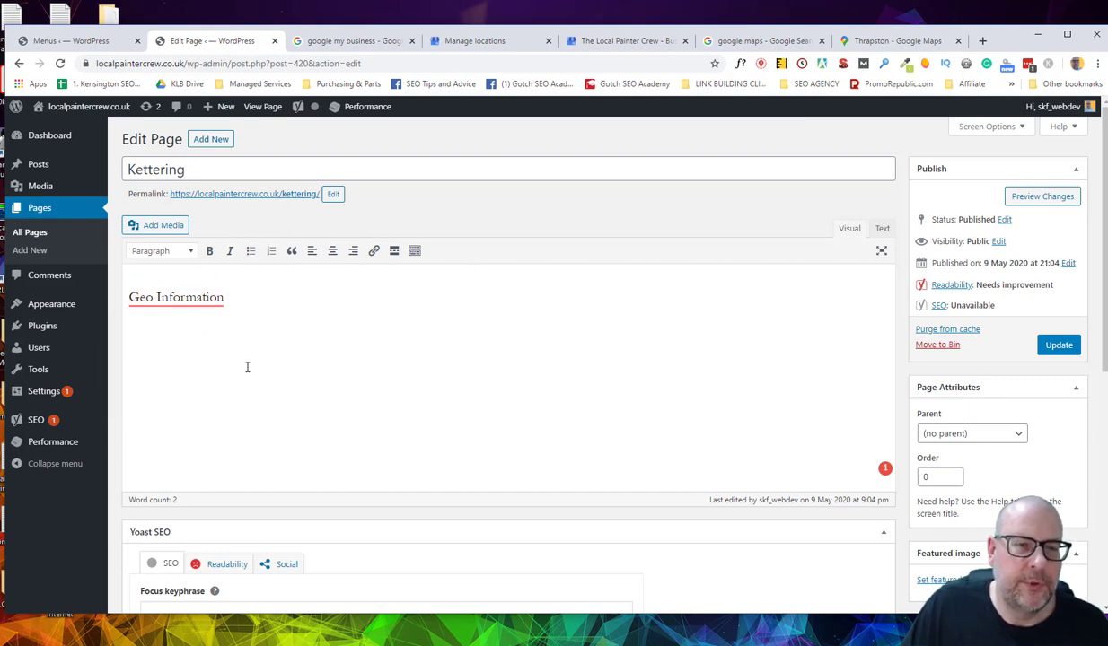
- Add a 'Services:' line followed by 'Painter and Decorator' and 'Dry Wall Contractor' lines
{"action": "left_click", "coordinate": [161, 374]}
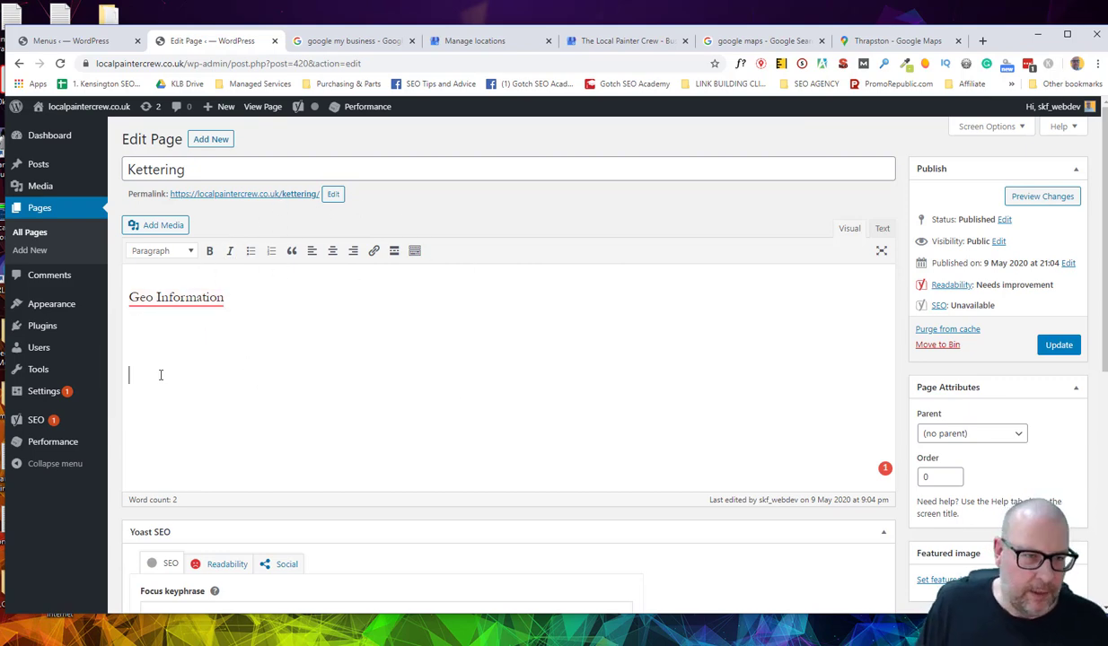
{"action": "type", "text": "Services:"}
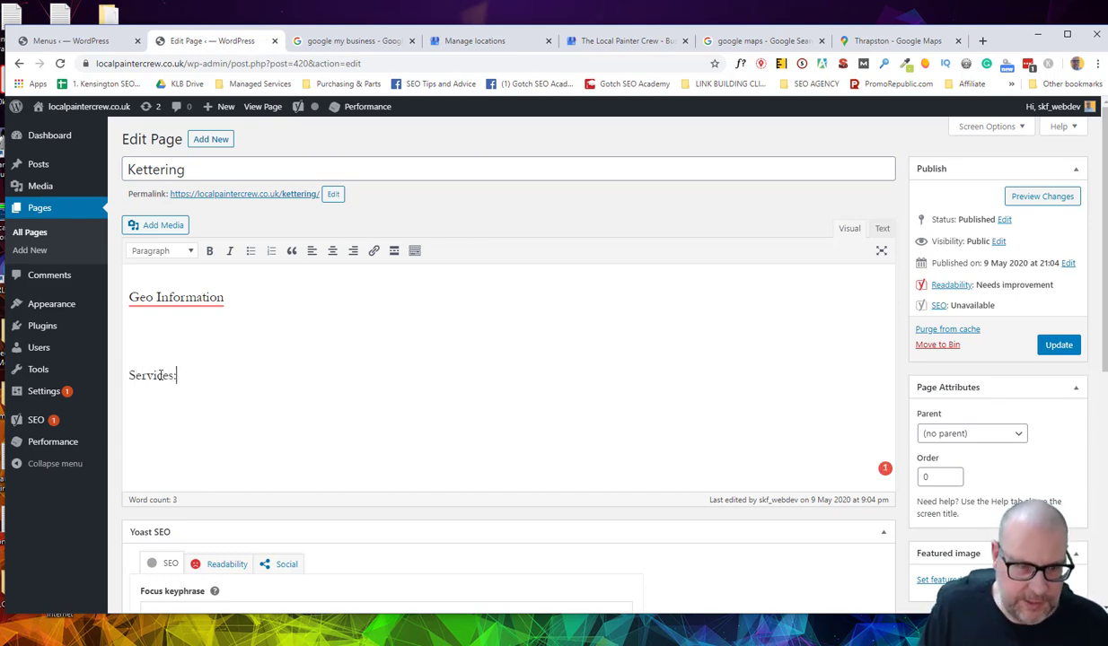
{"action": "key", "text": "Return"}
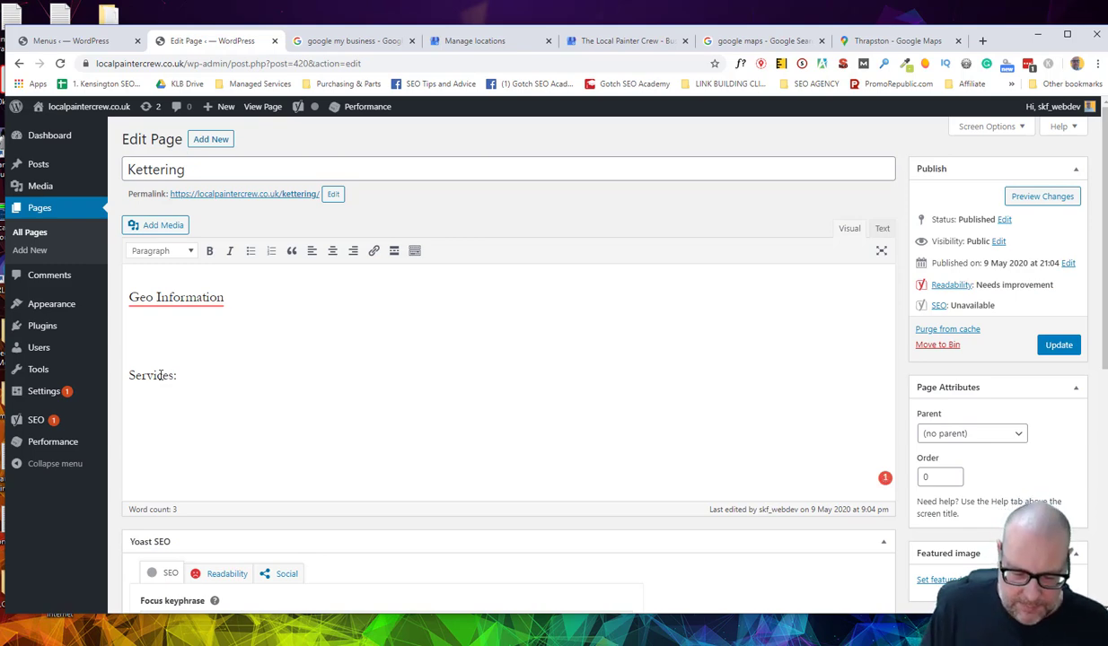
{"action": "type", "text": "Painter and "}
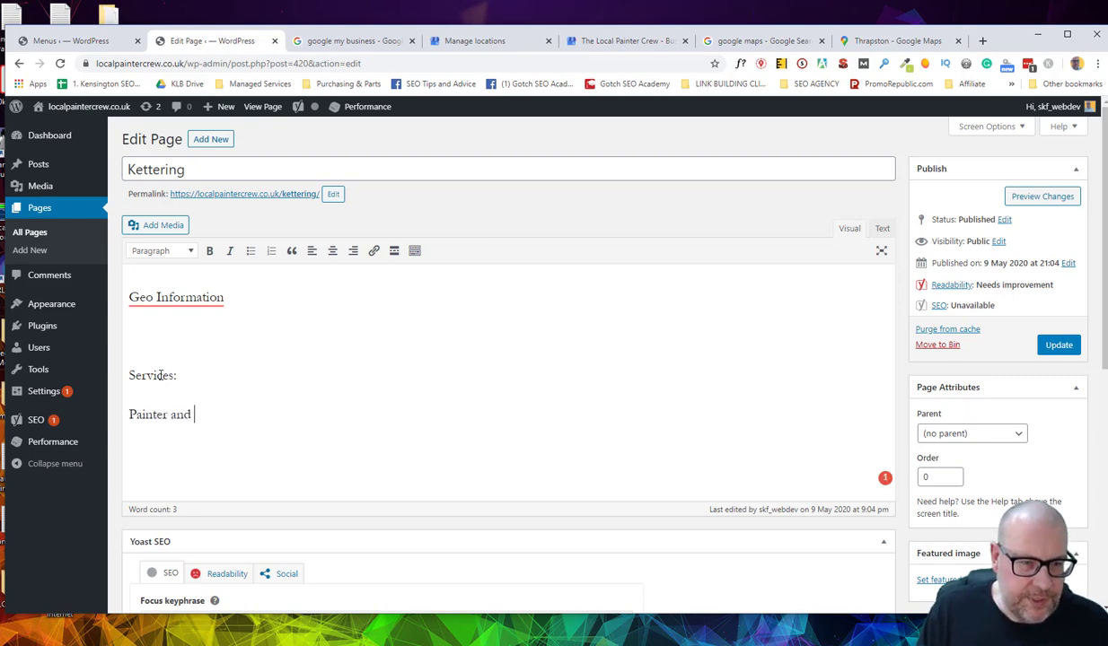
{"action": "type", "text": "deDecorat"}
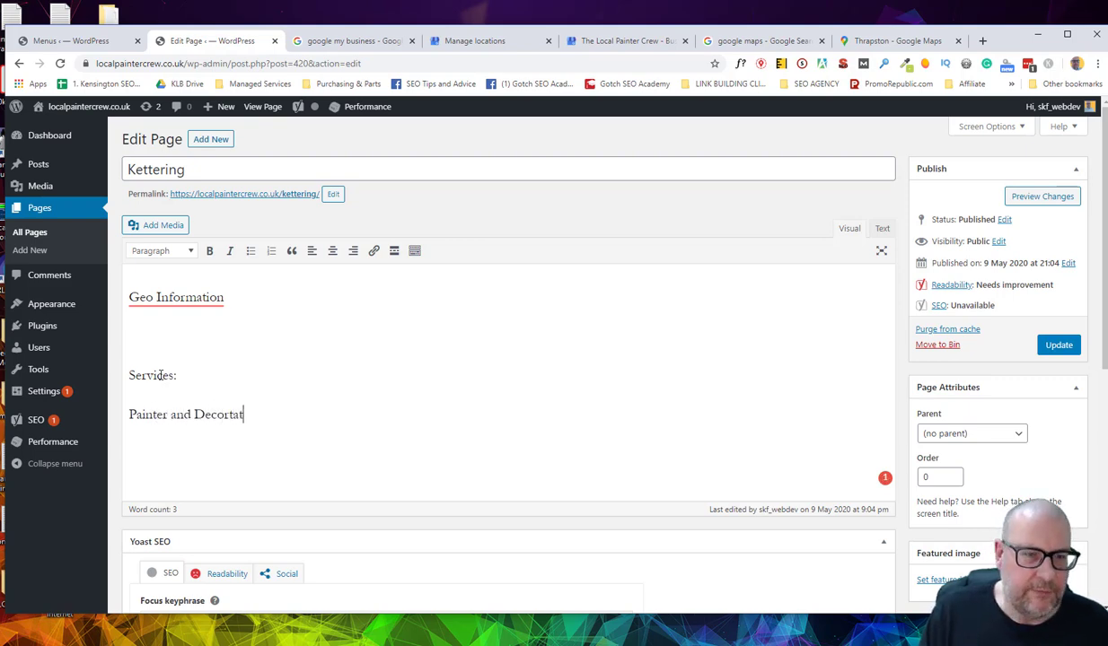
{"action": "type", "text": "or"}
{"action": "key", "text": "Return"}
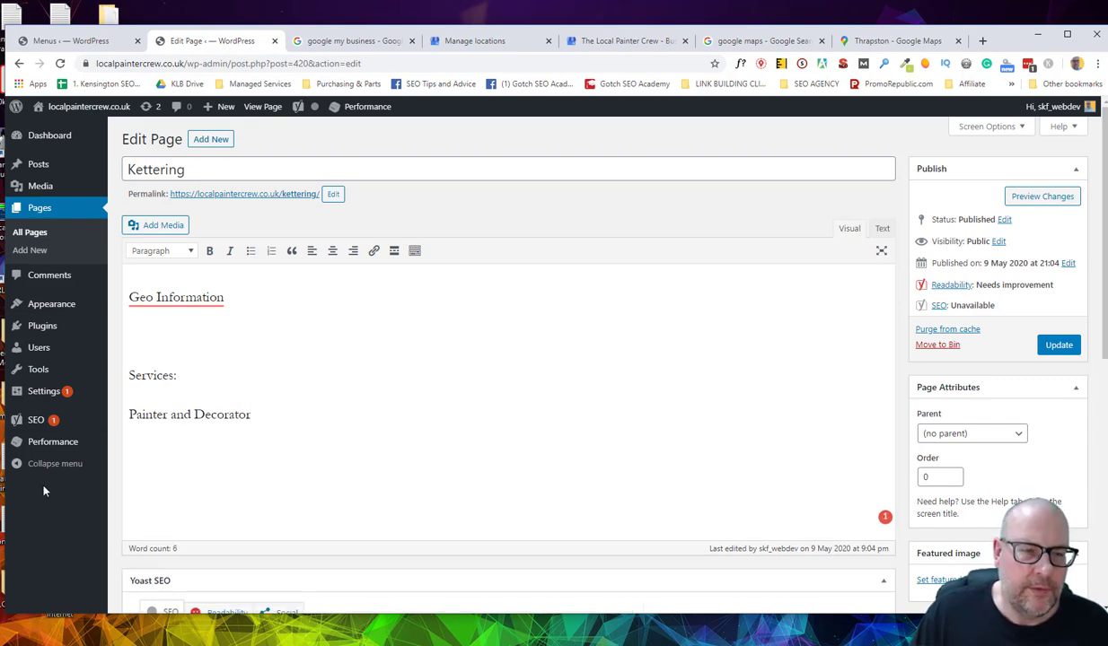
{"action": "type", "text": "Dry Wall S"}
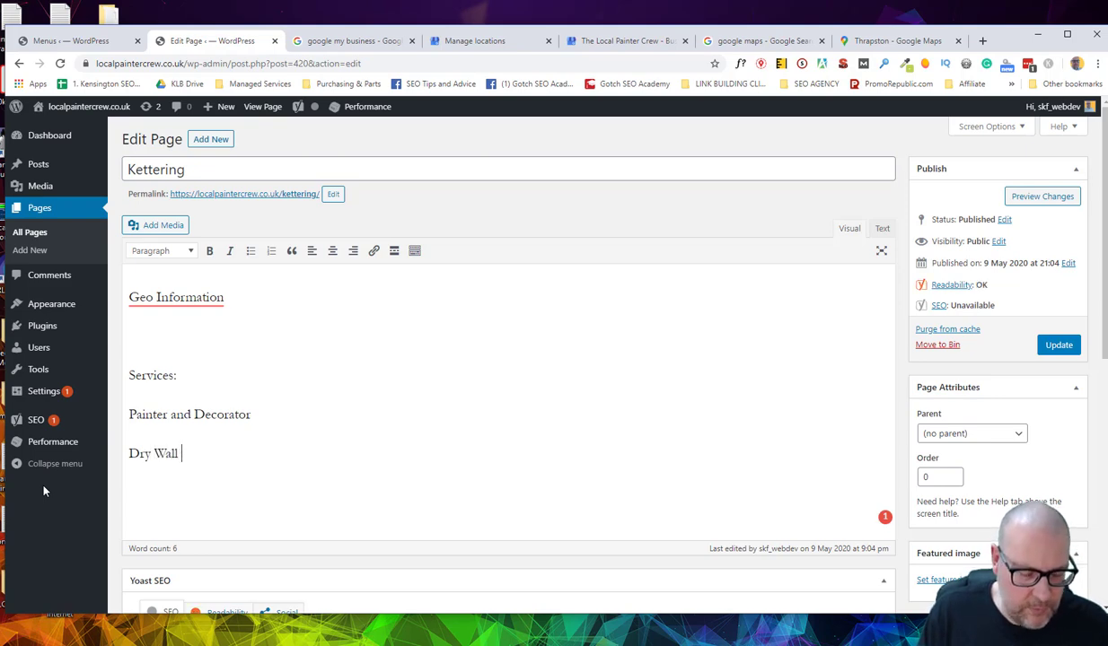
{"action": "type", "text": "Contra"}
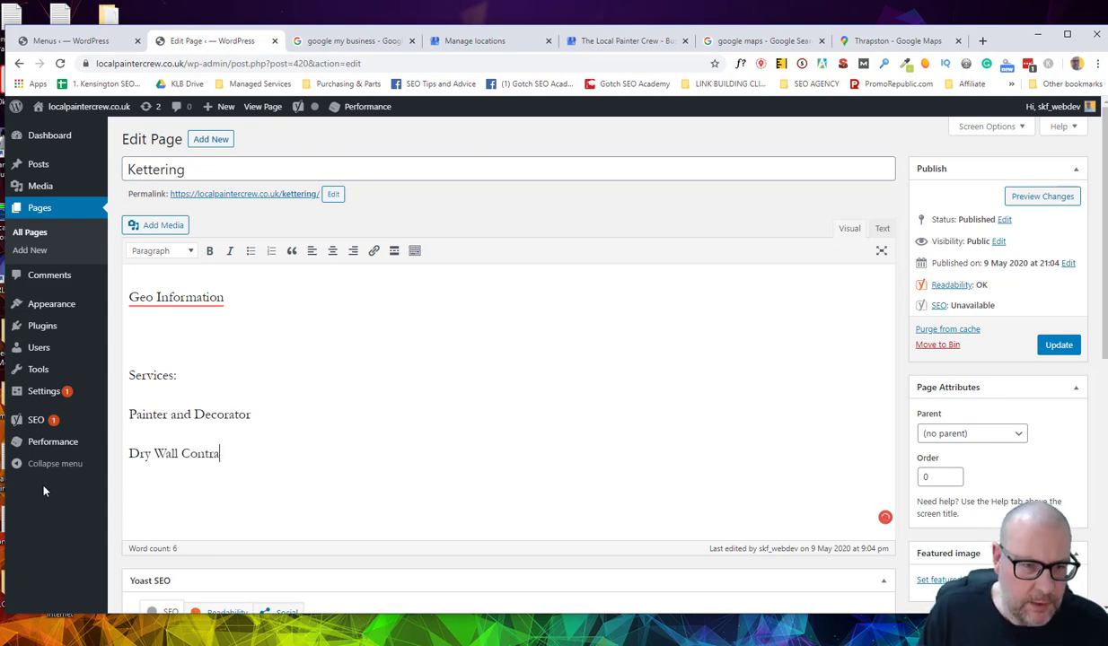
{"action": "type", "text": "ctor"}
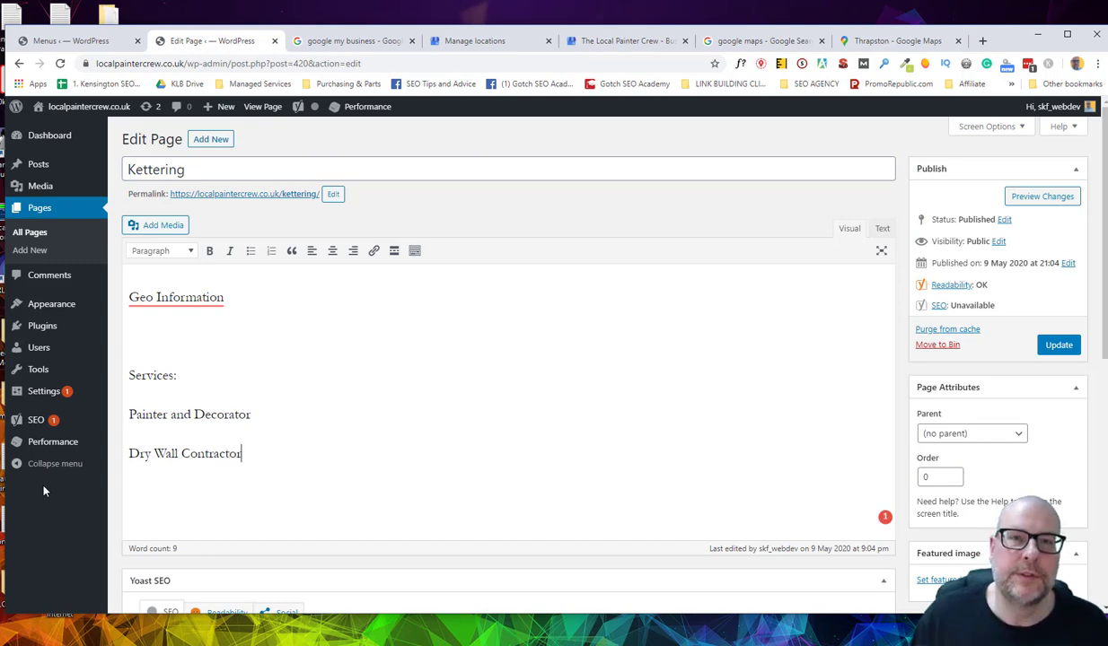
- After checking categories in Google My Business, add 'Tile Contractor' and 'Plasterer' lines
{"action": "left_click", "coordinate": [597, 45]}
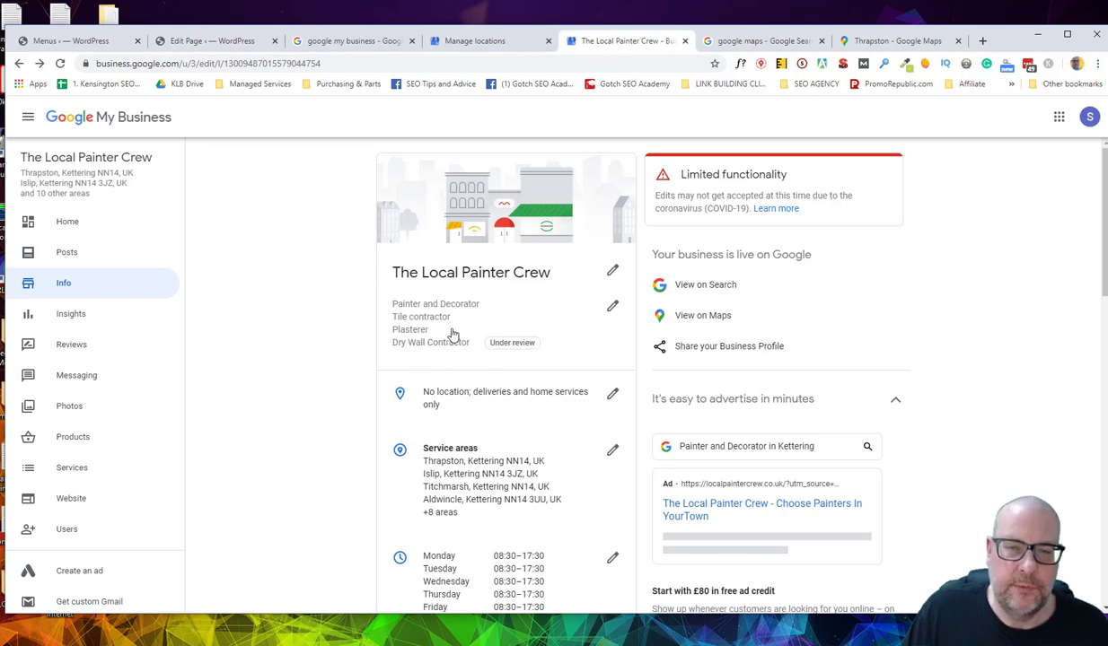
{"action": "left_click", "coordinate": [206, 42]}
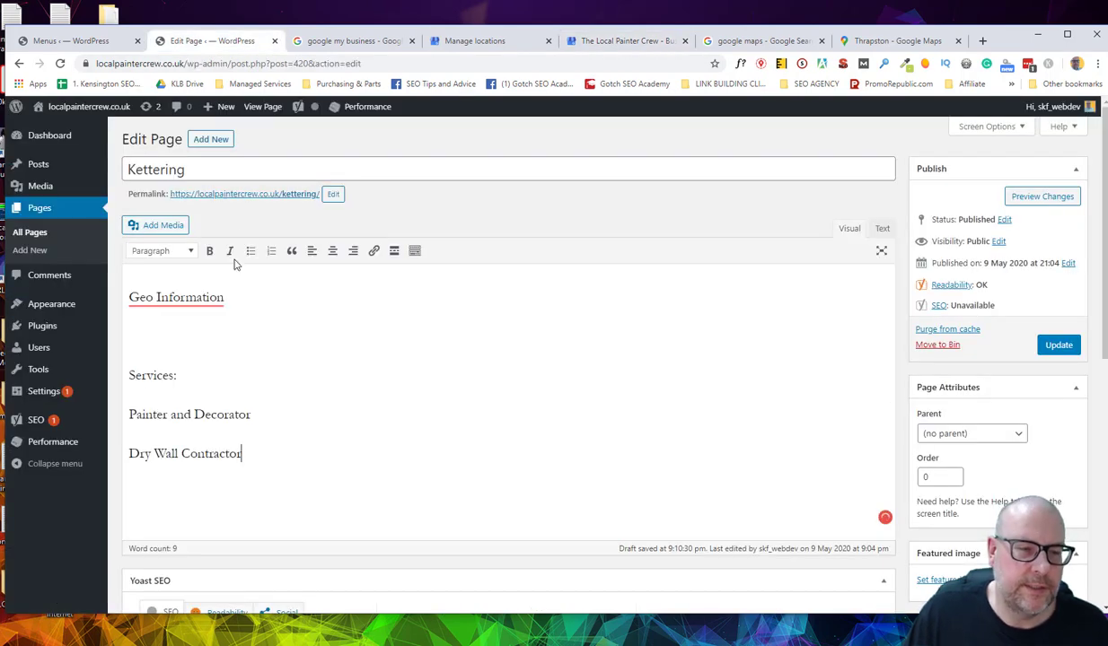
{"action": "key", "text": "Return"}
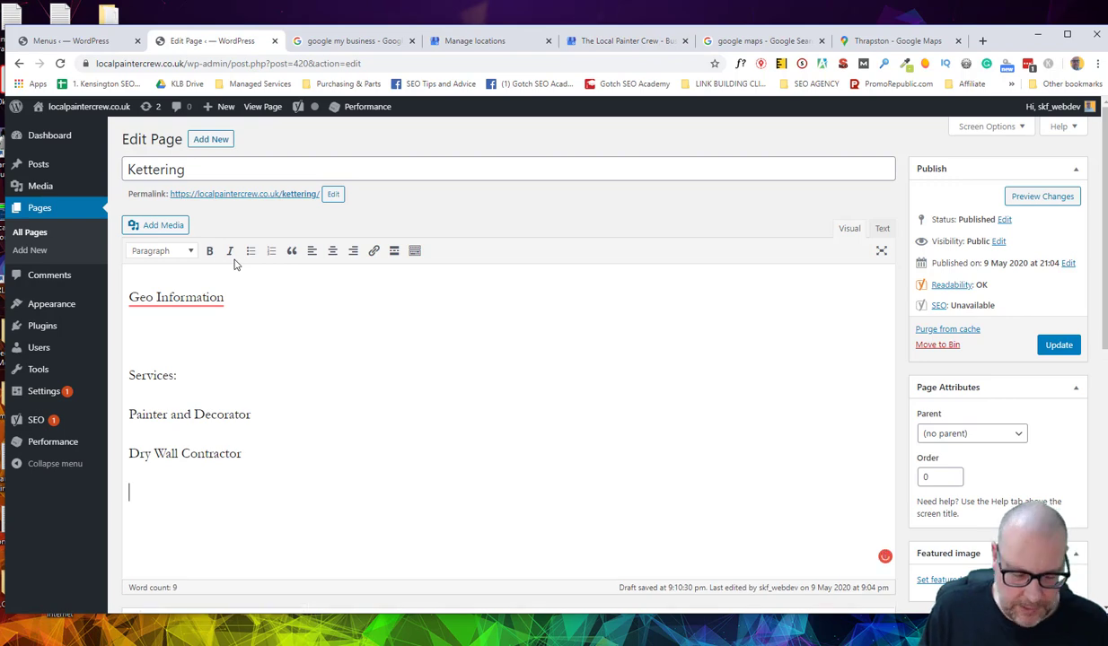
{"action": "type", "text": "Tile Contractor"}
{"action": "key", "text": "Return"}
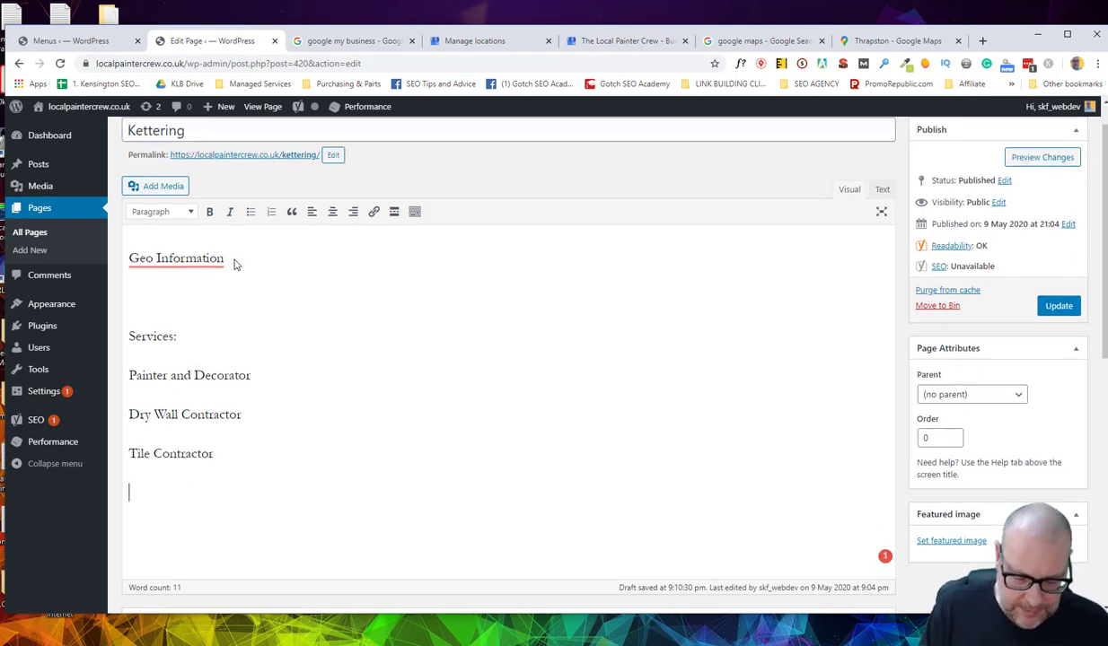
{"action": "type", "text": "Plasterer"}
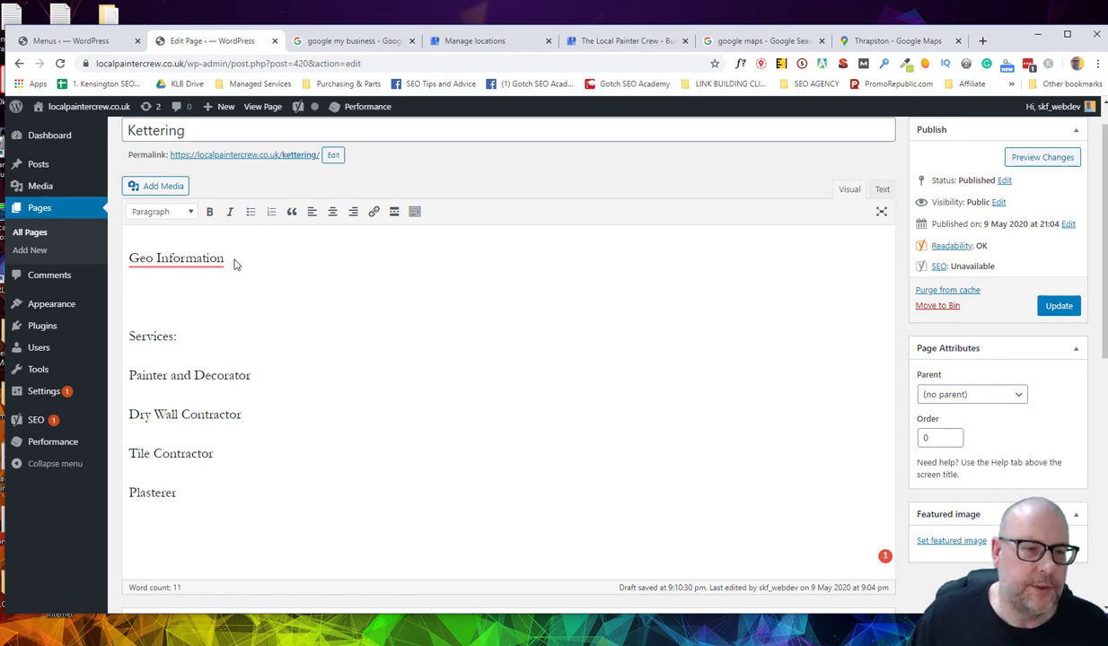
- Format Painter and Decorator and Dry Wall Contractor as Heading 2
{"action": "mouse_move", "coordinate": [260, 375]}
{"action": "left_mouse_down"}
{"action": "mouse_move", "coordinate": [173, 391]}
{"action": "mouse_move", "coordinate": [132, 375]}
{"action": "left_mouse_up"}
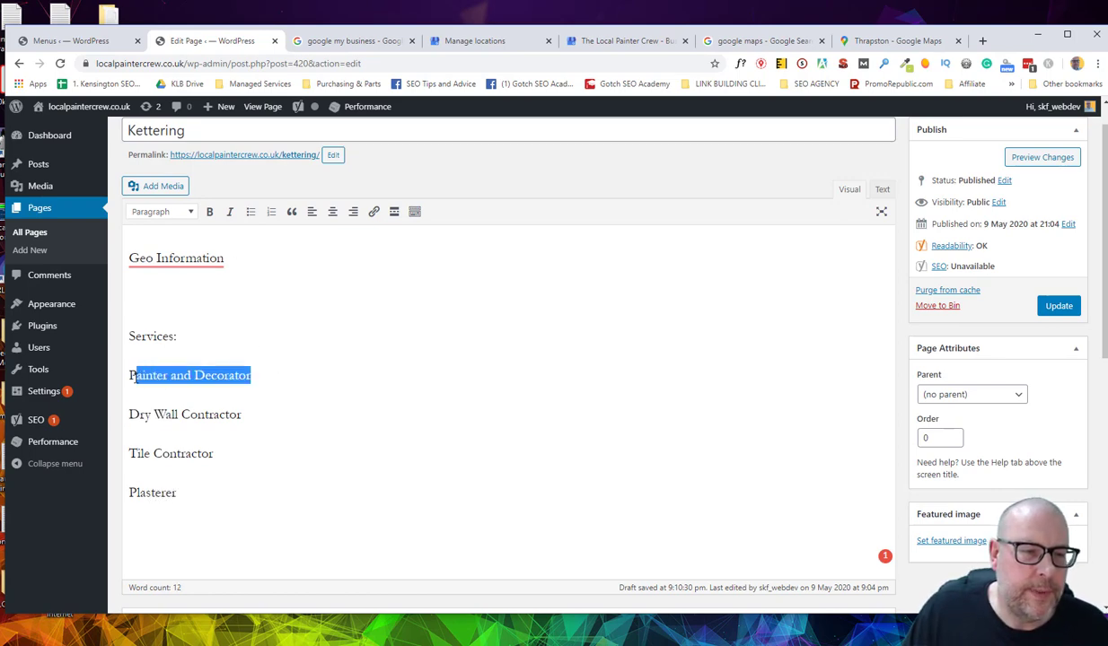
{"action": "left_click", "coordinate": [154, 211]}
{"action": "left_click", "coordinate": [166, 317]}
{"action": "left_click", "coordinate": [193, 480]}
{"action": "double_click", "coordinate": [184, 482]}
{"action": "triple_click", "coordinate": [189, 482]}
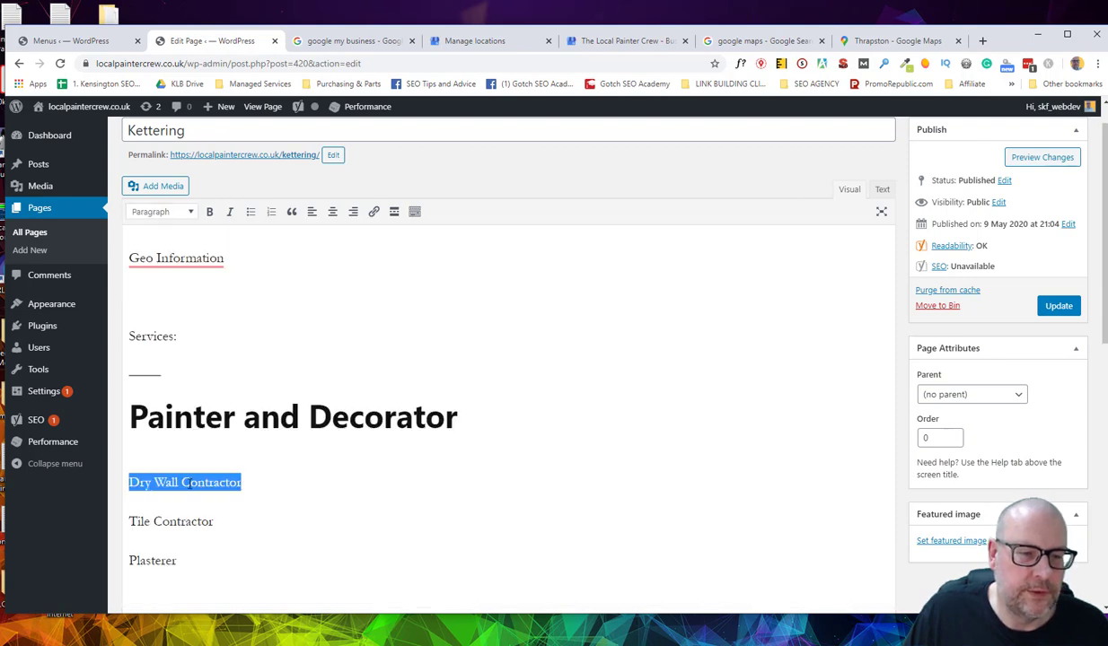
{"action": "left_click", "coordinate": [156, 212]}
{"action": "left_click", "coordinate": [190, 321]}
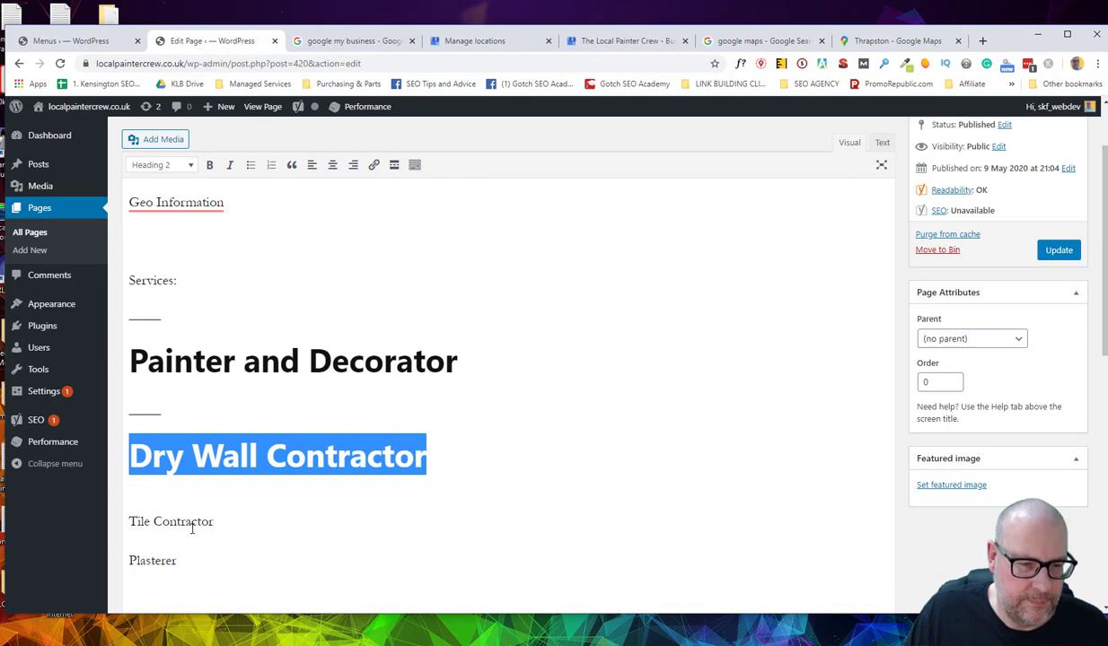
- Format Tile Contractor and Plasterer as Heading 2 as well
{"action": "double_click", "coordinate": [187, 521]}
{"action": "left_click", "coordinate": [167, 520]}
{"action": "double_click", "coordinate": [182, 521]}
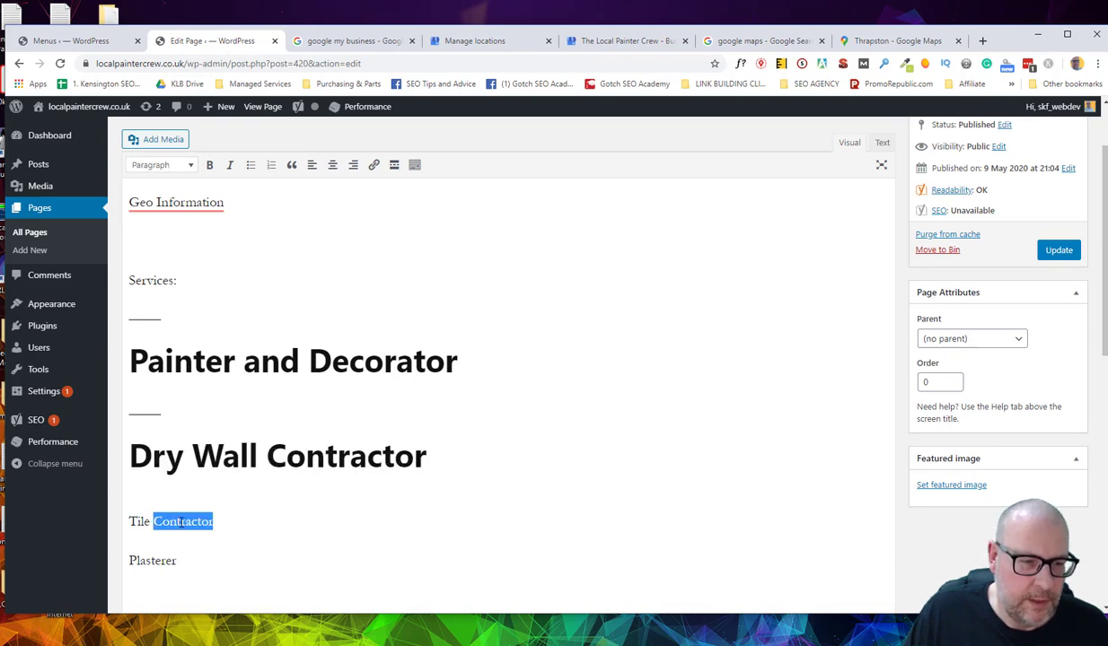
{"action": "triple_click", "coordinate": [182, 521]}
{"action": "left_click", "coordinate": [155, 165]}
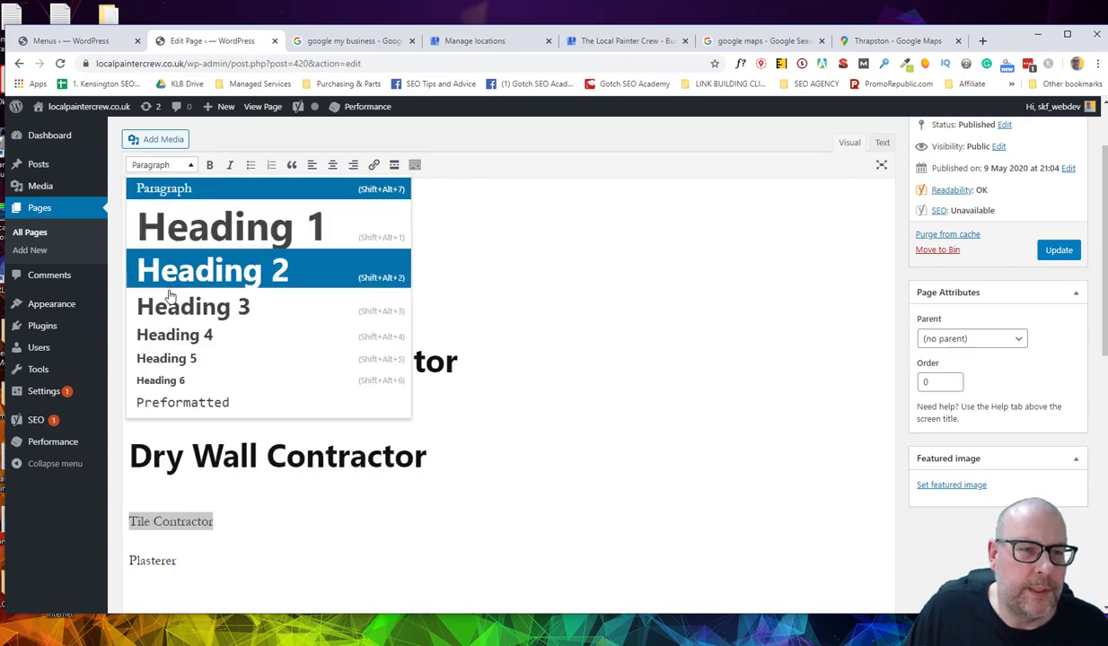
{"action": "left_click", "coordinate": [188, 270]}
{"action": "double_click", "coordinate": [153, 562]}
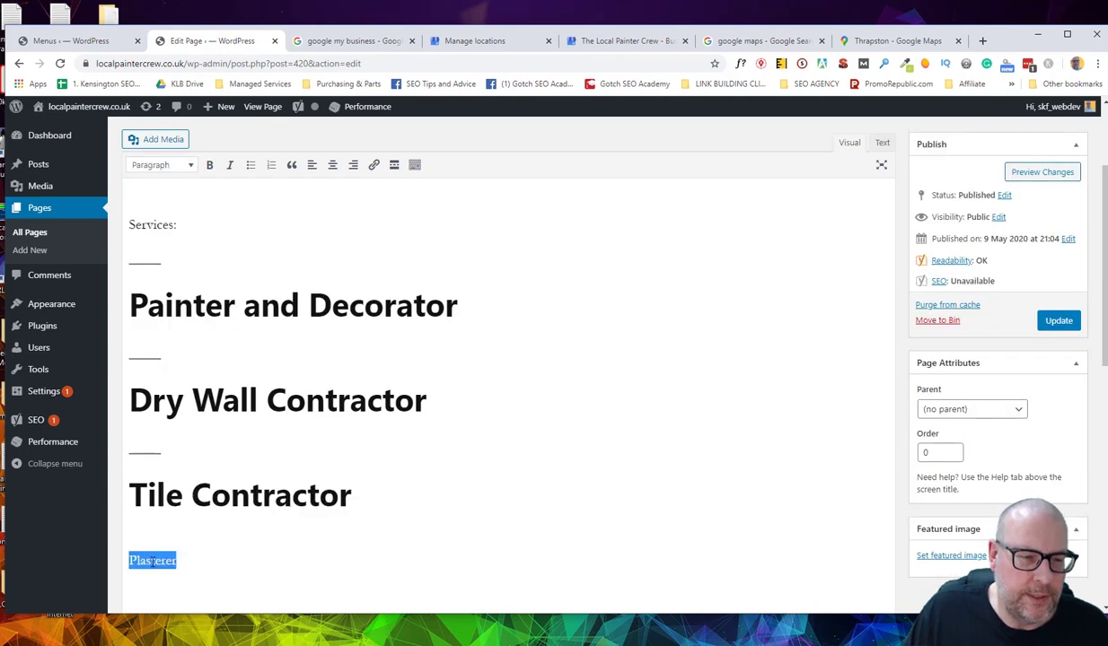
{"action": "left_click", "coordinate": [175, 167]}
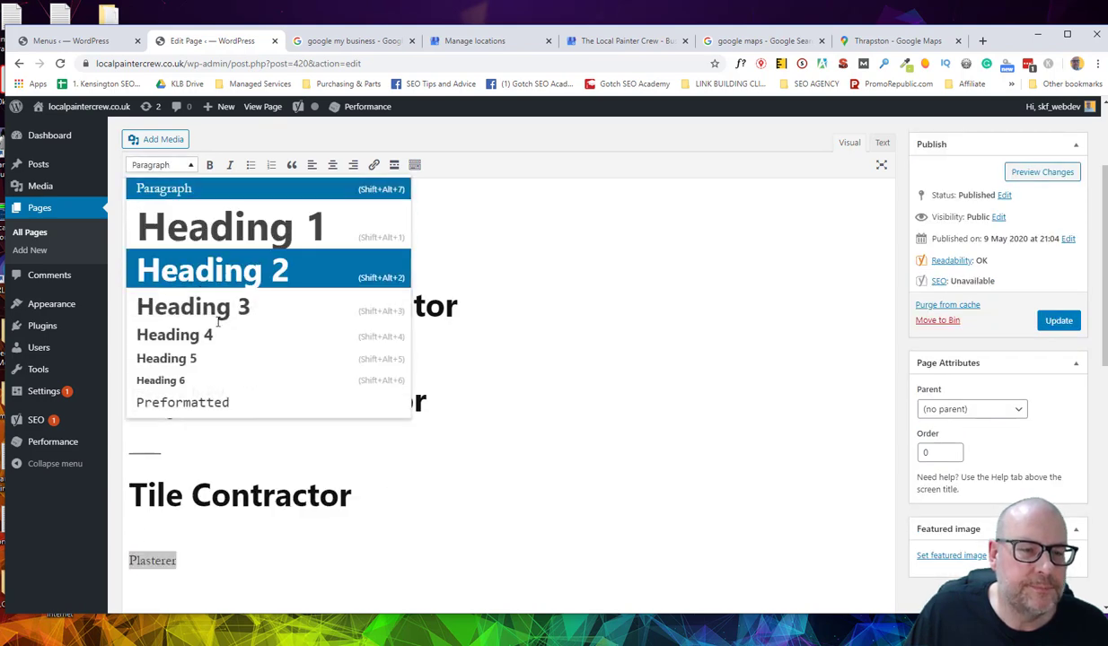
{"action": "left_click", "coordinate": [188, 270]}
{"action": "left_click", "coordinate": [409, 424]}
- Change 'Geo Information' to 'Kettering Information' and make it a Heading 2
{"action": "scroll", "coordinate": [410, 425], "scroll_direction": "up", "scroll_amount": 3}
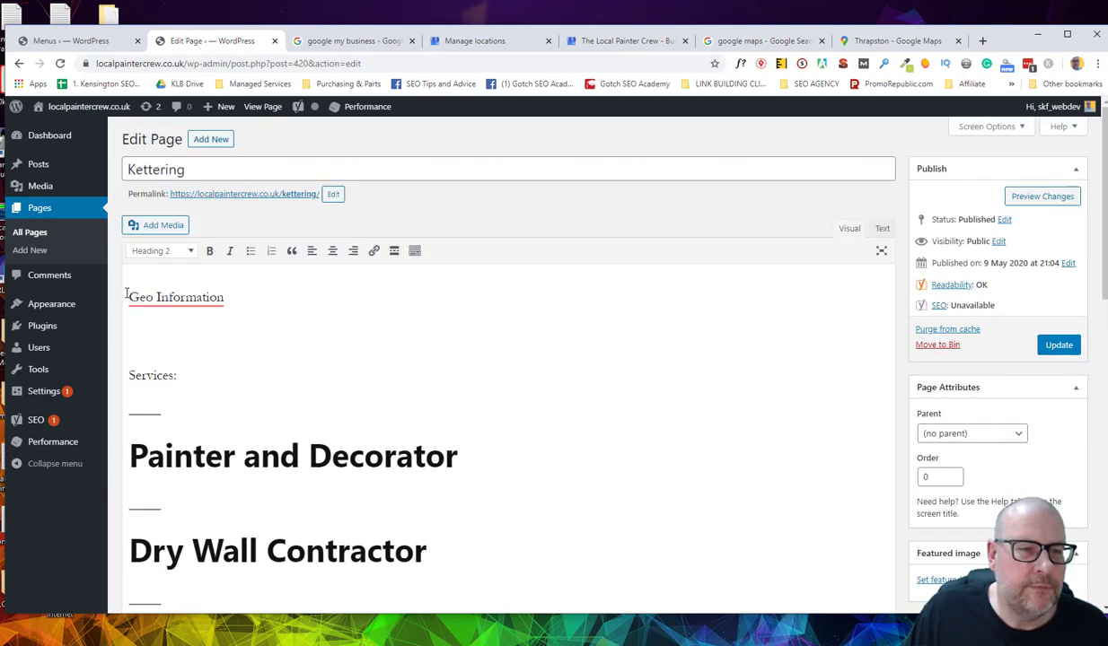
{"action": "left_click", "coordinate": [155, 298]}
{"action": "left_click_drag", "start_coordinate": [154, 297], "coordinate": [128, 297]}
{"action": "type", "text": "Kettering"}
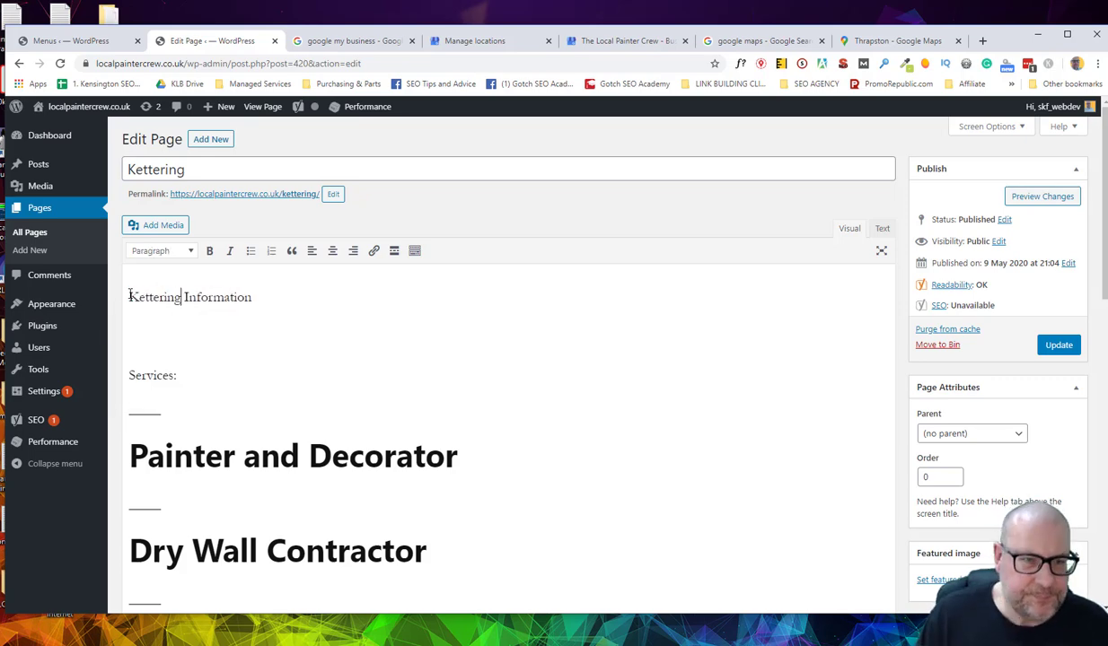
{"action": "left_click_drag", "start_coordinate": [269, 296], "coordinate": [99, 296]}
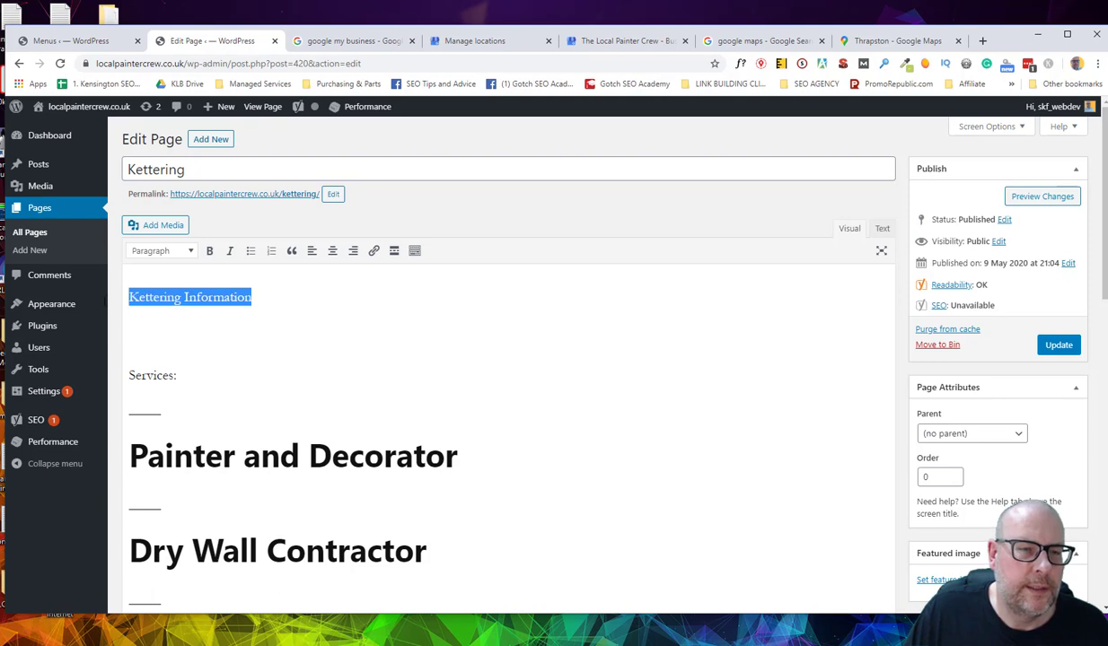
{"action": "left_click", "coordinate": [148, 253]}
{"action": "left_click", "coordinate": [184, 359]}
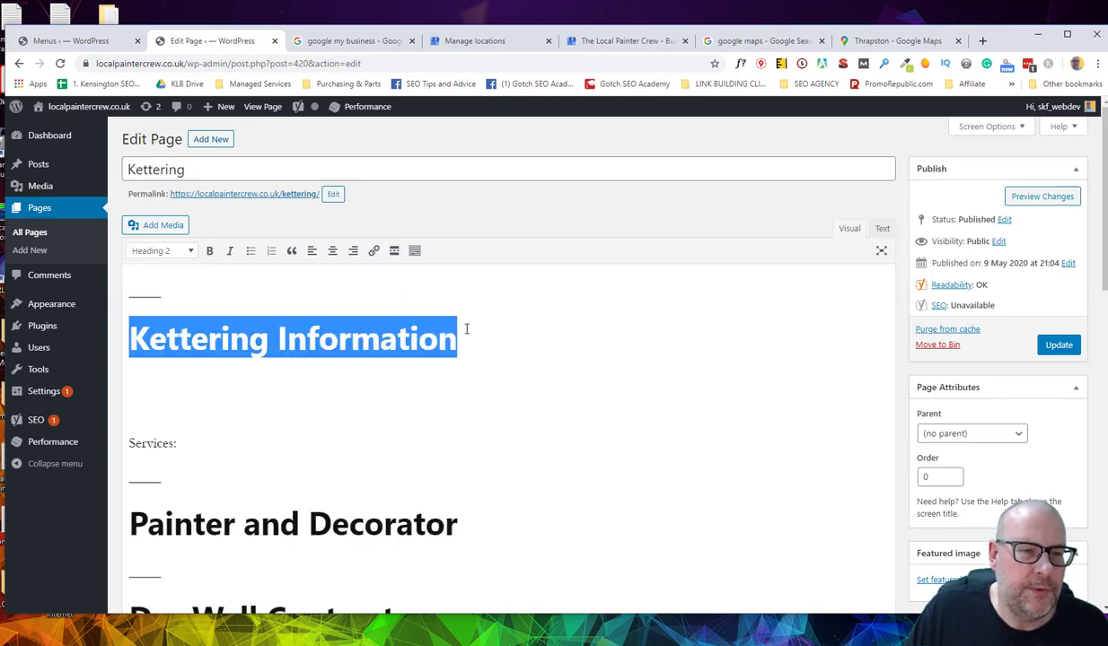
{"action": "left_click", "coordinate": [400, 381]}
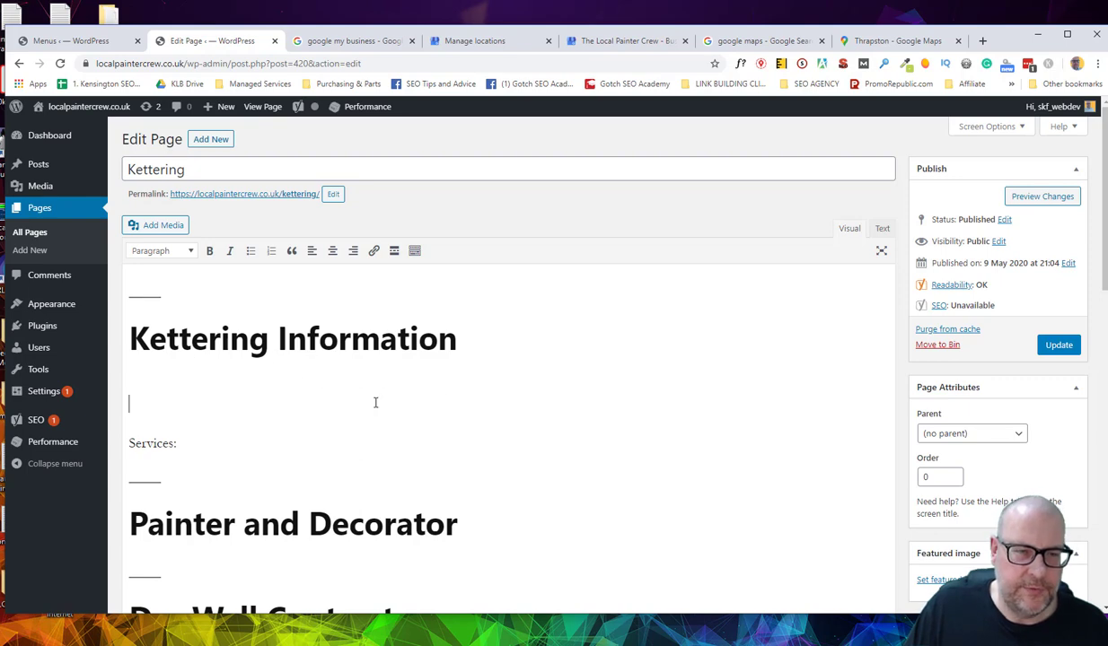
- Add a 'Summary' paragraph under Painter and Decorator and under Dry Wall Contractor
{"action": "scroll", "coordinate": [467, 422], "scroll_direction": "down", "scroll_amount": 2}
{"action": "scroll", "coordinate": [552, 401], "scroll_direction": "up", "scroll_amount": 2}
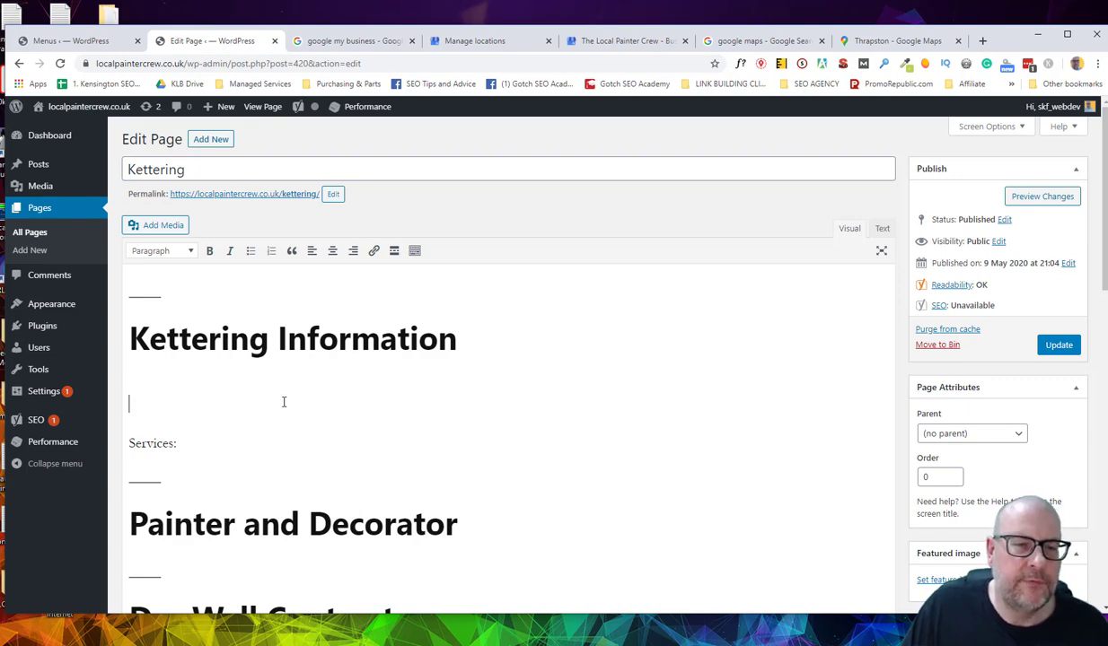
{"action": "scroll", "coordinate": [279, 398], "scroll_direction": "down", "scroll_amount": 3}
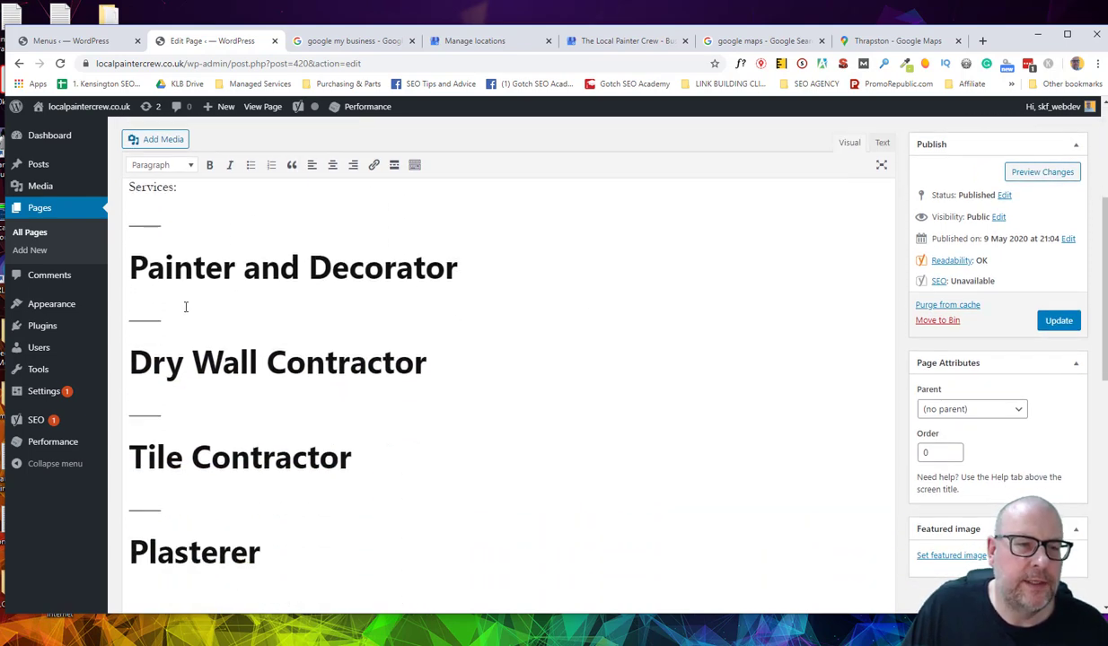
{"action": "left_click", "coordinate": [485, 268]}
{"action": "key", "text": "Return"}
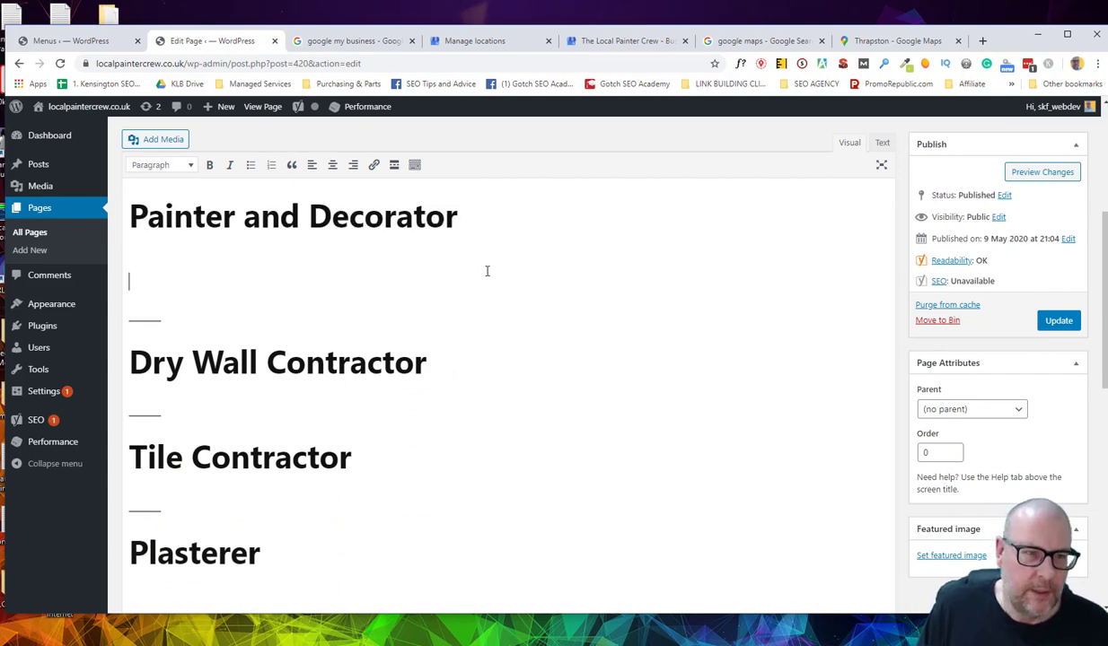
{"action": "type", "text": "Si"}
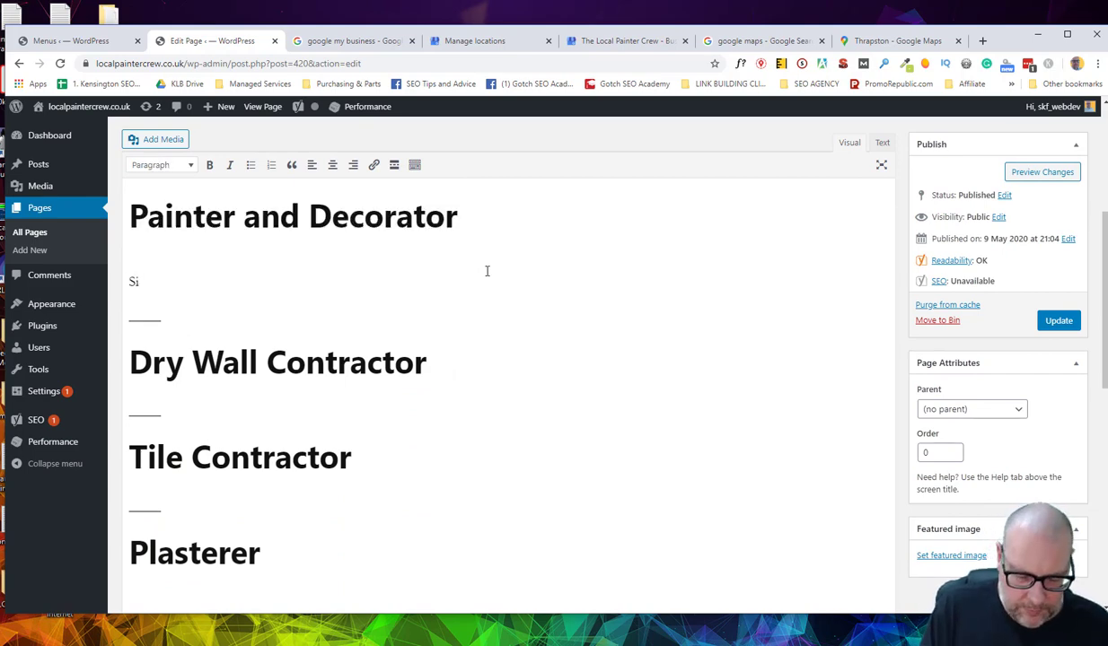
{"action": "type", "text": "ummary"}
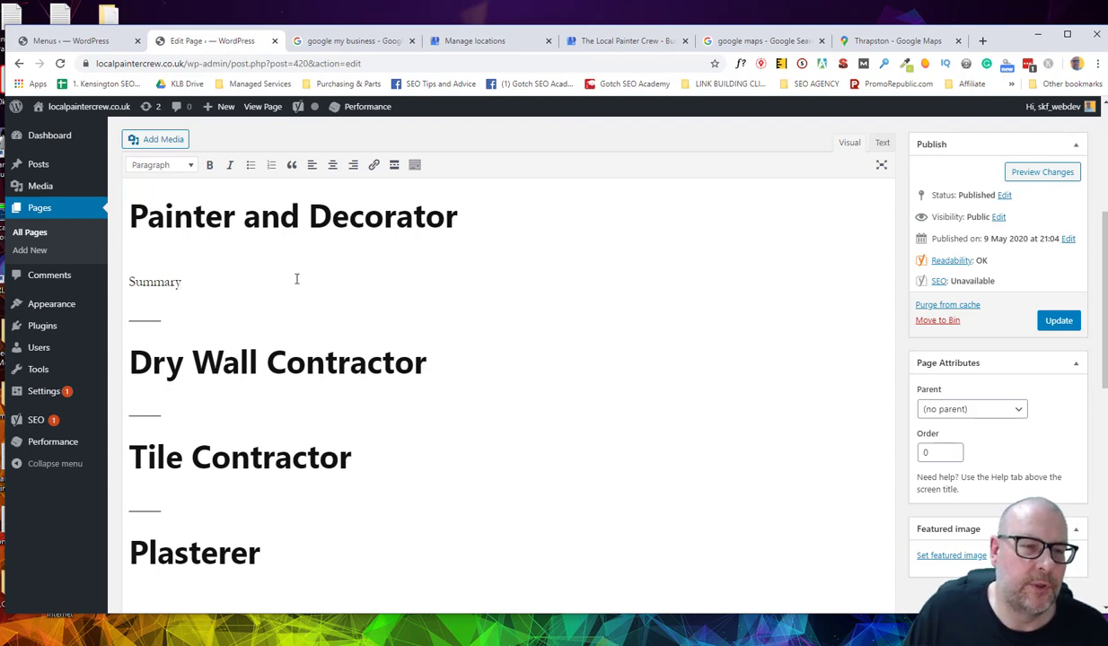
{"action": "left_click", "coordinate": [168, 398]}
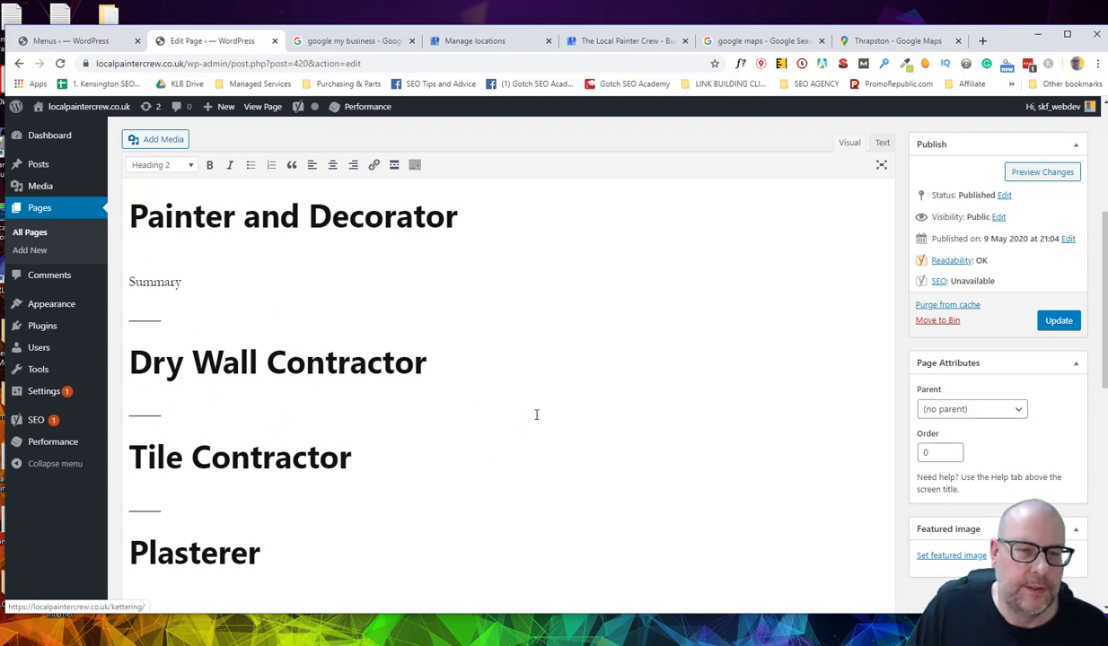
{"action": "left_click", "coordinate": [466, 359]}
{"action": "key", "text": "Return"}
{"action": "type", "text": "Summary"}
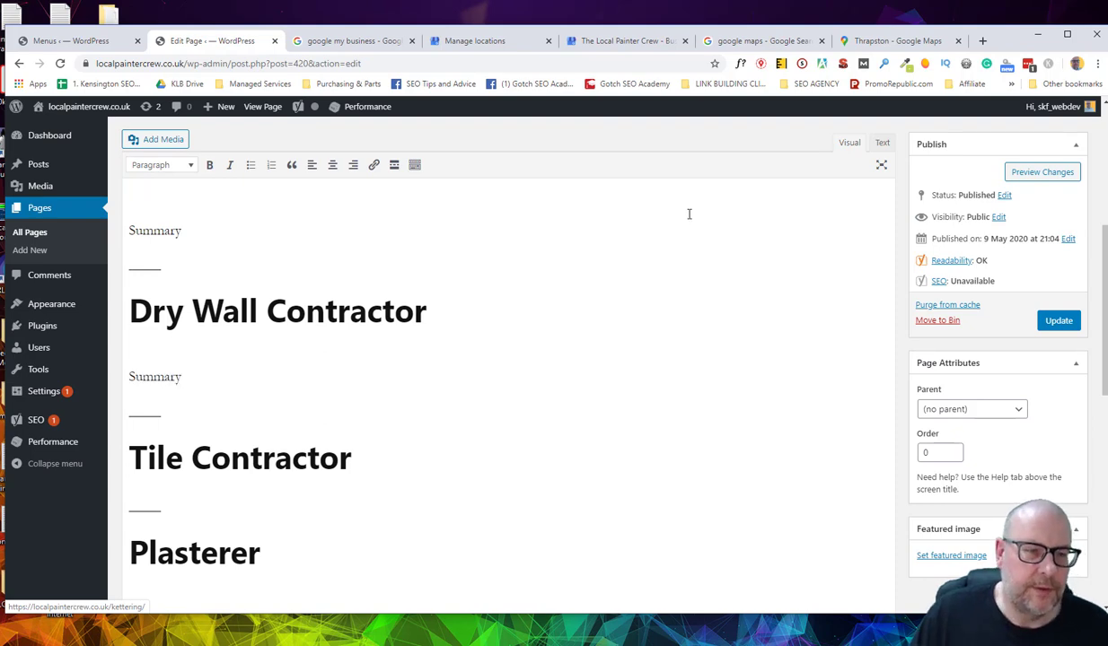
- Add 'Summary' paragraphs beneath the Tile Contractor and Plasterer headings
{"action": "left_click", "coordinate": [395, 457]}
{"action": "key", "text": "Return"}
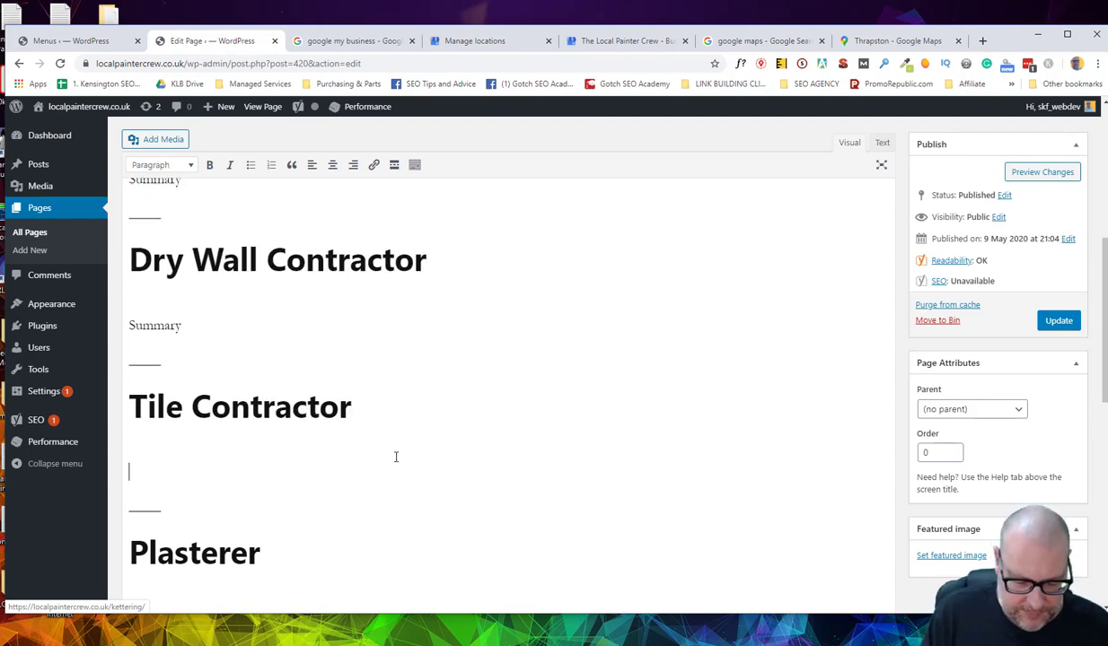
{"action": "type", "text": "Summary"}
{"action": "scroll", "coordinate": [404, 503], "scroll_direction": "down", "scroll_amount": 2}
{"action": "left_click", "coordinate": [314, 478]}
{"action": "key", "text": "Return"}
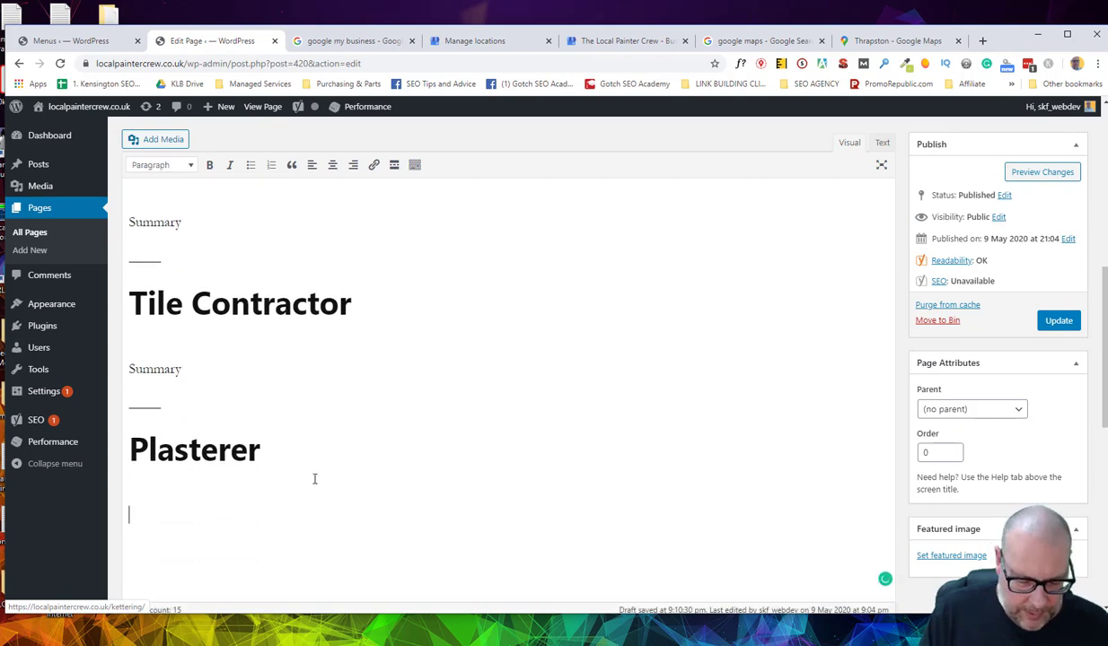
{"action": "type", "text": "Summary"}
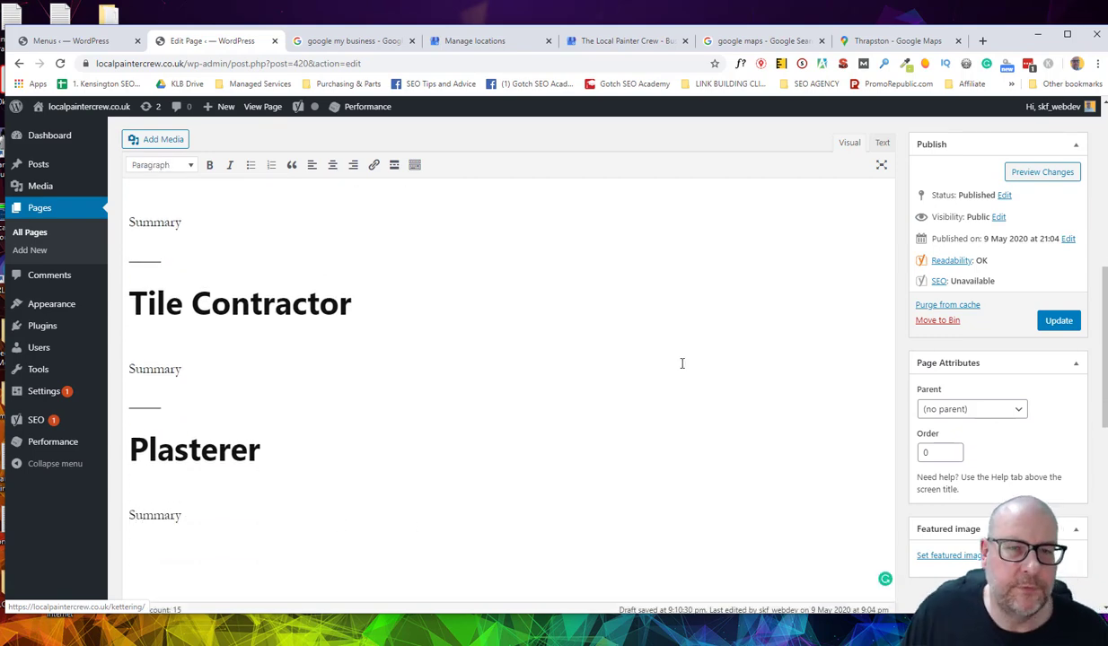
{"action": "scroll", "coordinate": [685, 329], "scroll_direction": "up", "scroll_amount": 3}
{"action": "scroll", "coordinate": [640, 330], "scroll_direction": "down", "scroll_amount": 3}
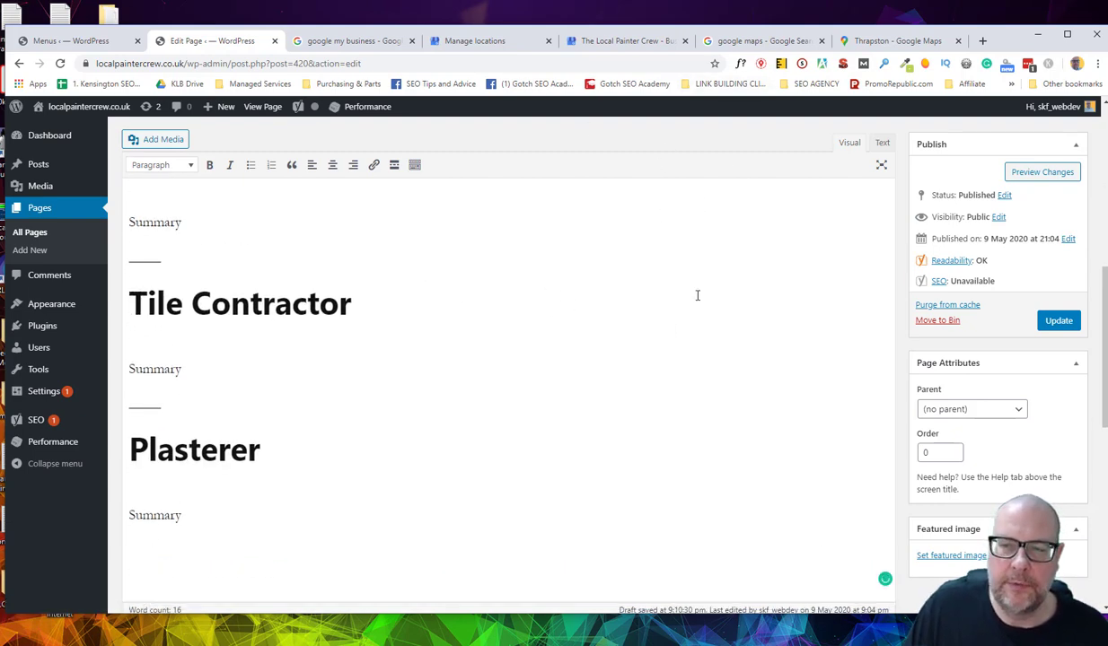
- Insert a horizontal rule after the Plasterer summary, then an 'Embed Driving directions' line
{"action": "scroll", "coordinate": [583, 307], "scroll_direction": "down", "scroll_amount": 2}
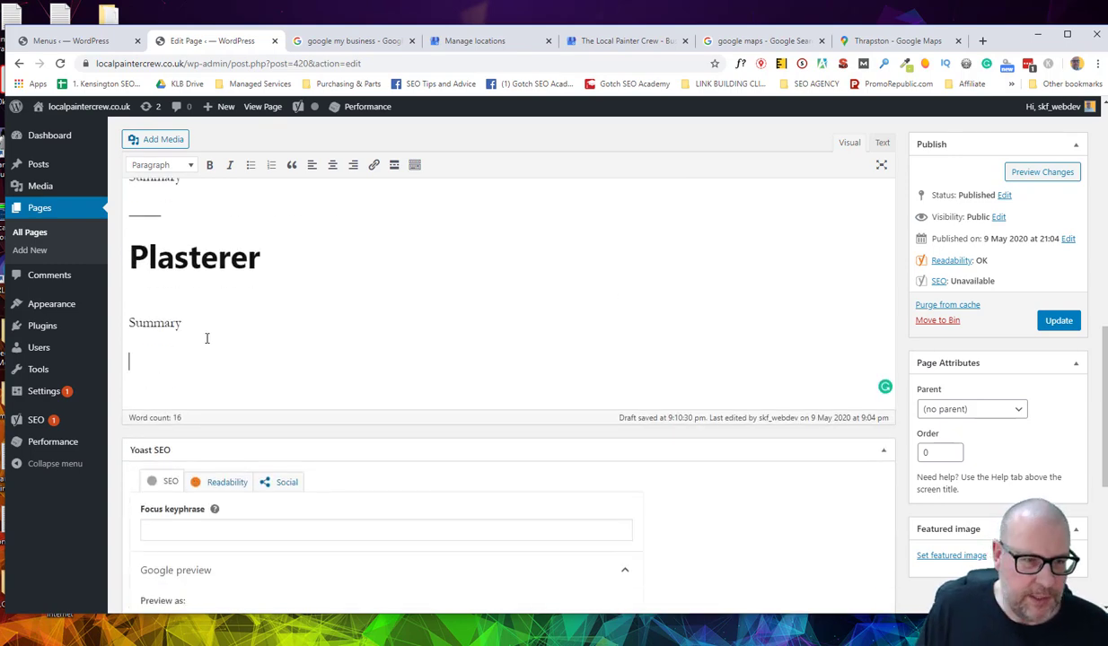
{"action": "type", "text": "------------"}
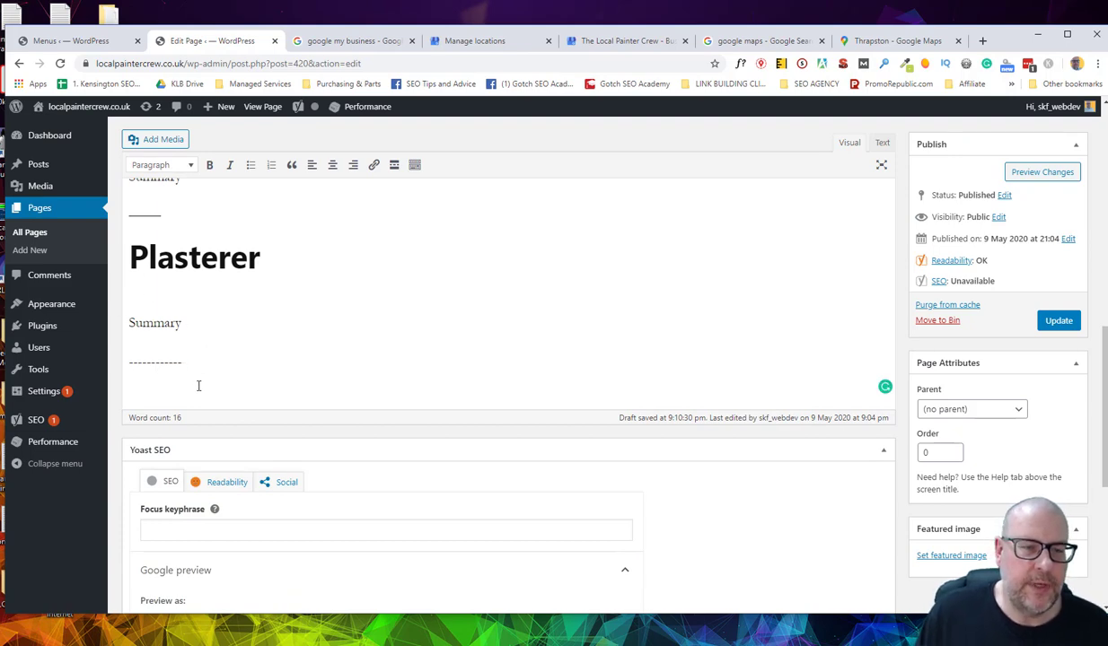
{"action": "key", "text": "Return"}
{"action": "type", "text": "Eber"}
{"action": "key", "text": "BackSpace"}
{"action": "key", "text": "BackSpace"}
{"action": "key", "text": "BackSpace"}
{"action": "type", "text": "mbed"}
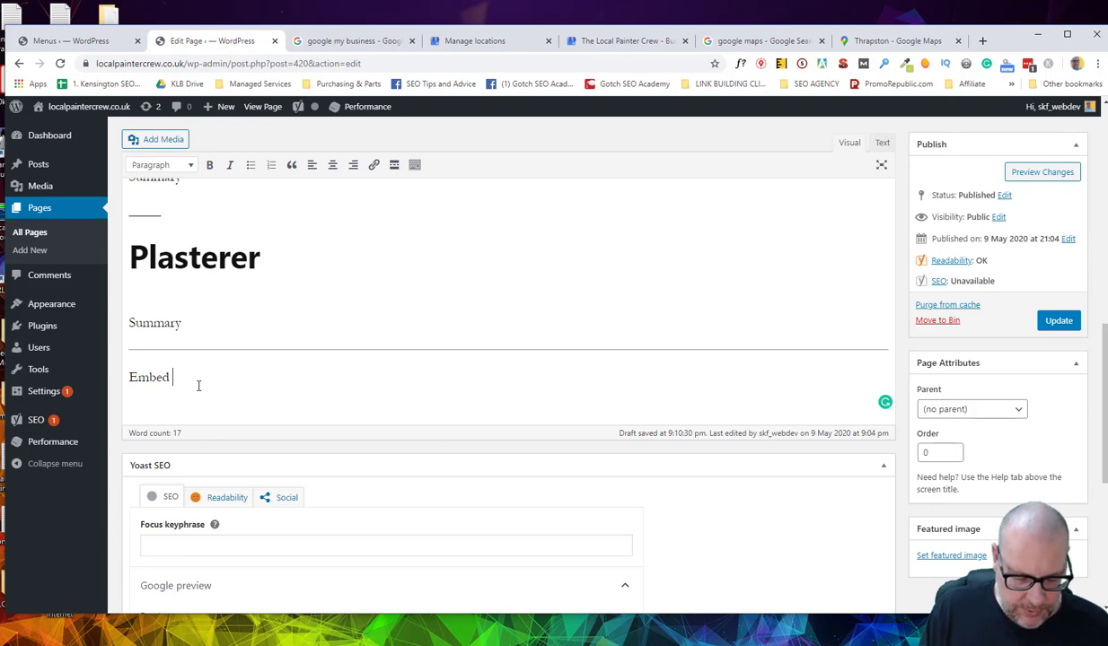
{"action": "type", "text": "Driving "}
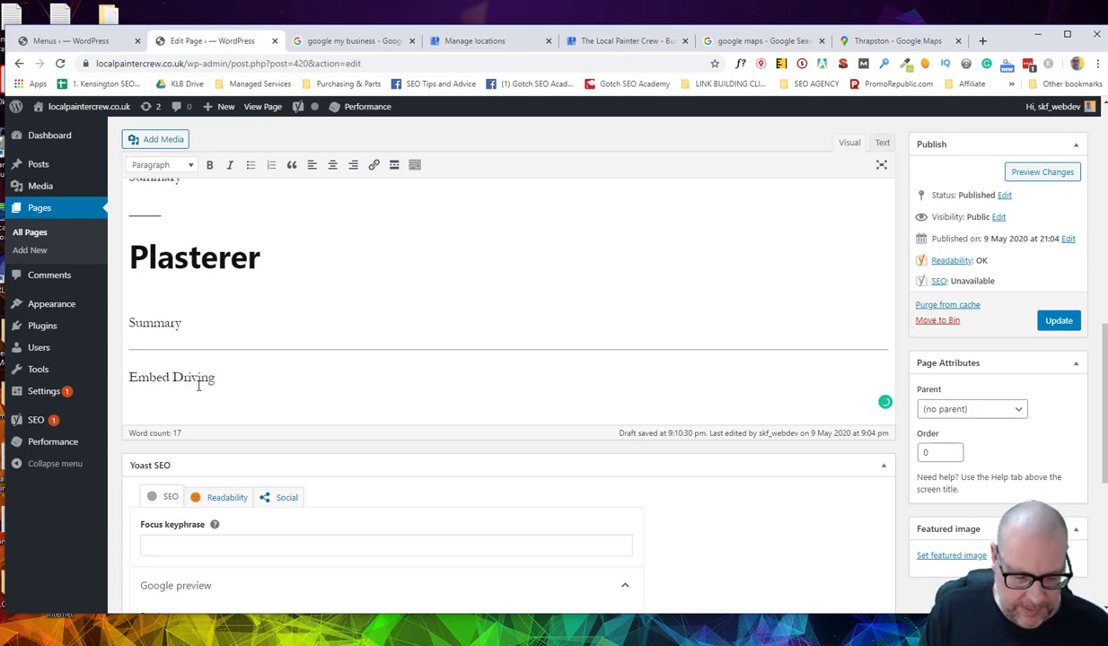
{"action": "type", "text": "directionm"}
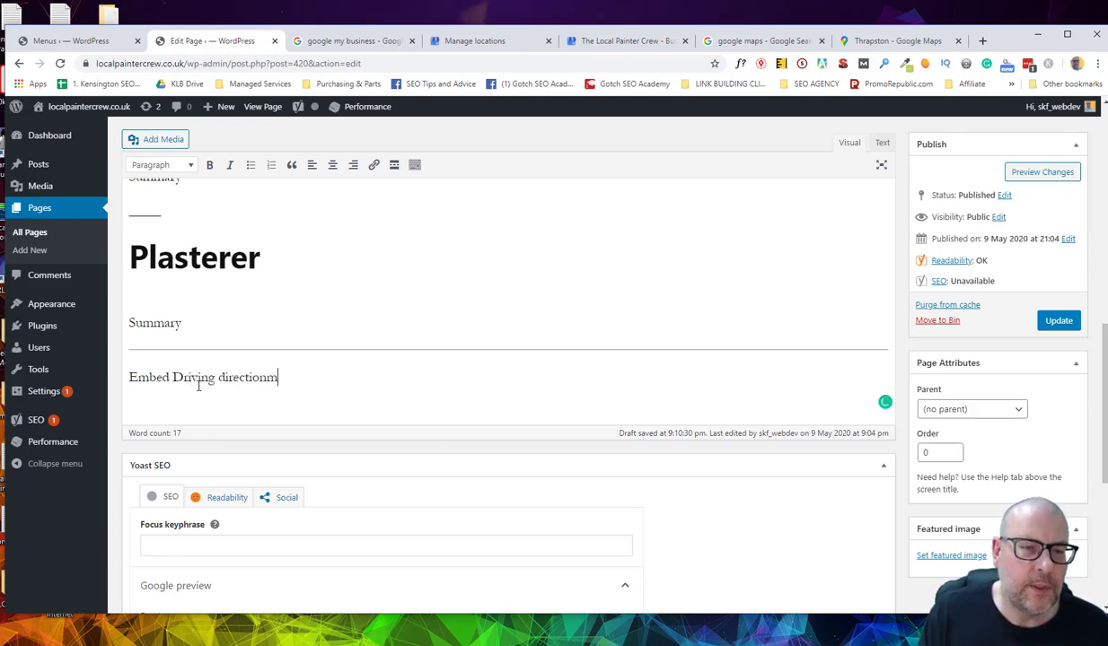
{"action": "type", "text": "ns"}
{"action": "key", "text": "Return"}
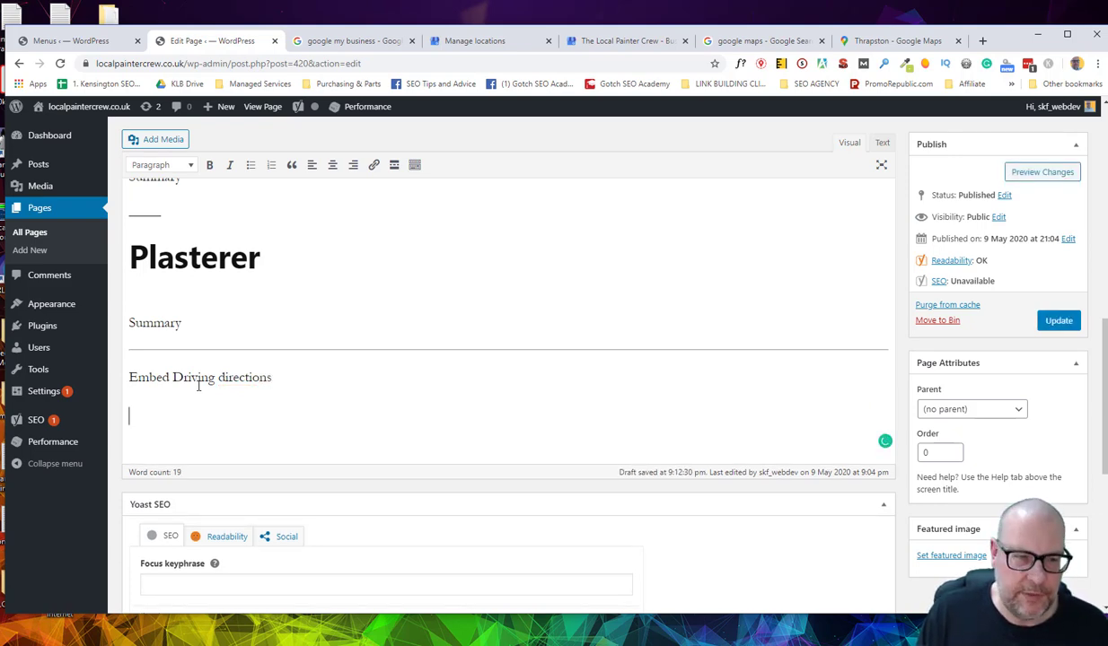
- Add an 'Embed GMB' placeholder line below Embed Driving directions
{"action": "key", "text": "ctrl+f"}
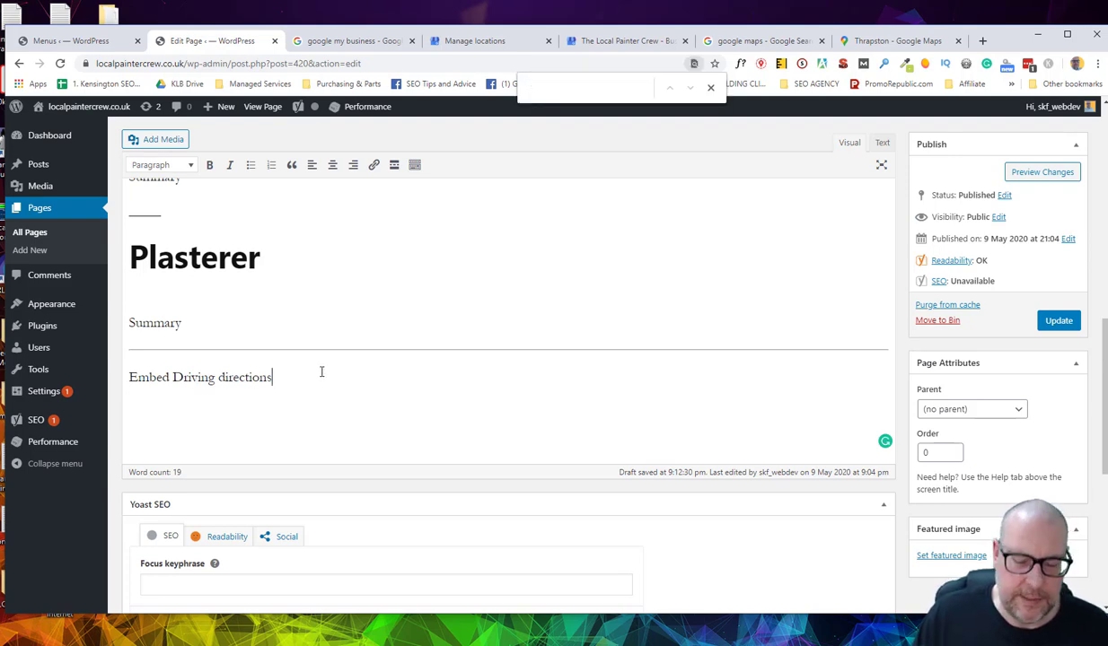
{"action": "key", "text": "Return"}
{"action": "type", "text": "Embe"}
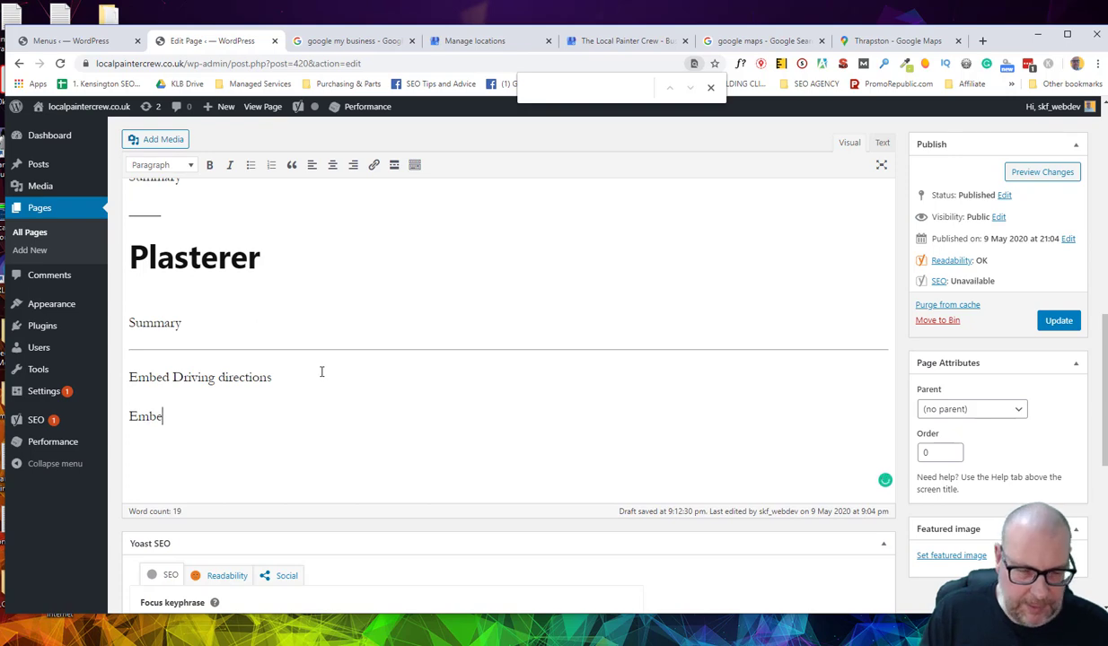
{"action": "type", "text": "d GMB"}
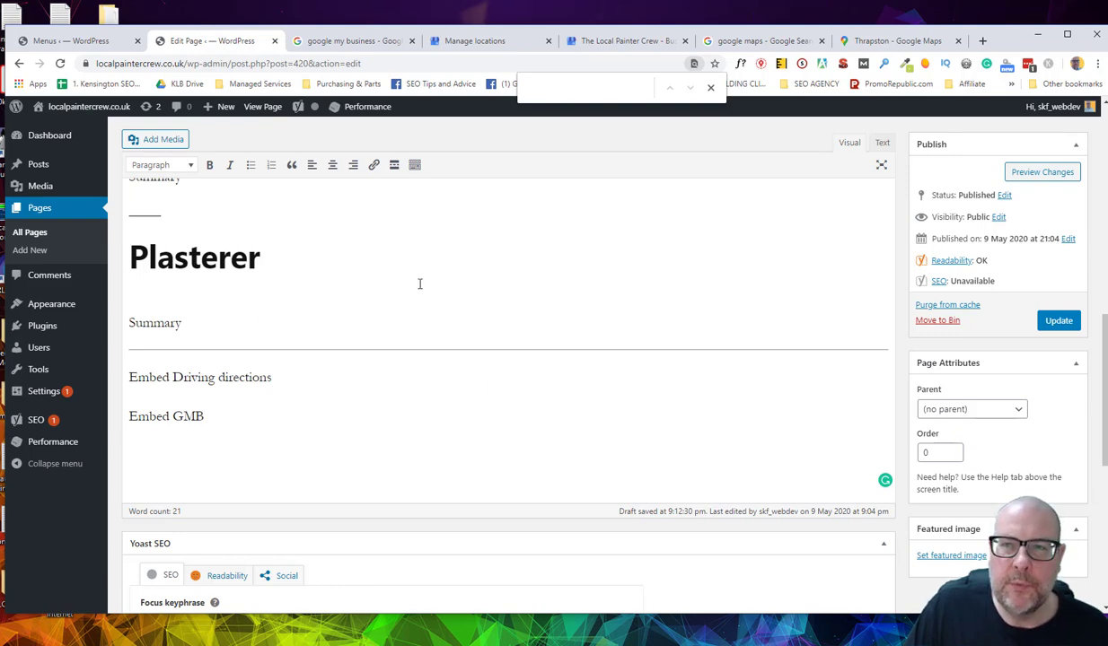
{"action": "left_click", "coordinate": [710, 88]}
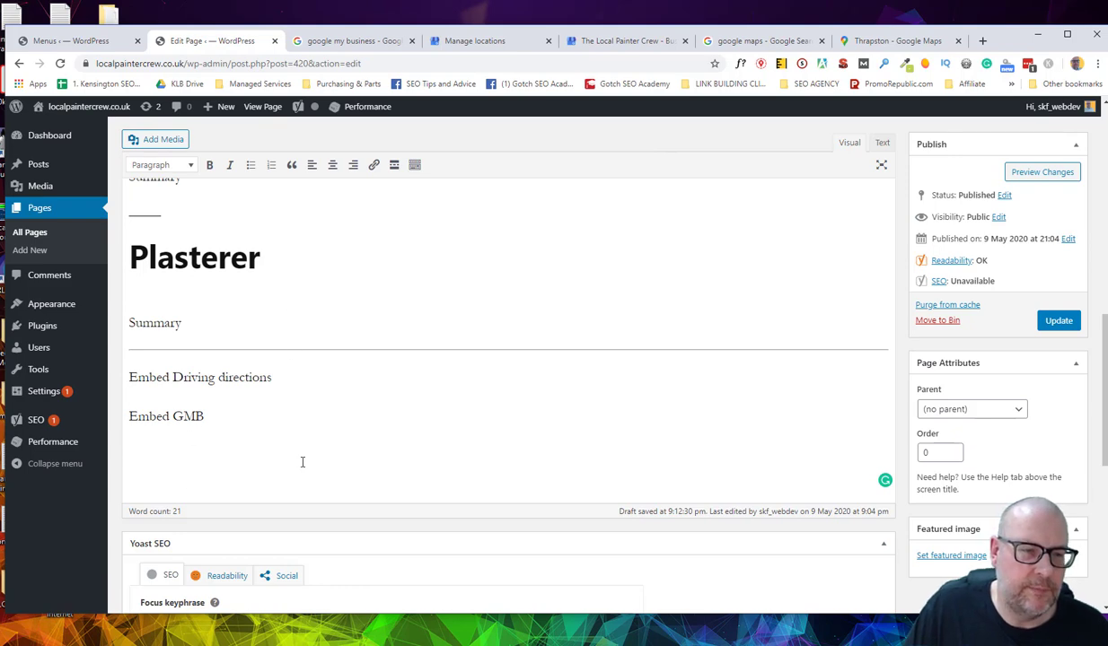
{"action": "scroll", "coordinate": [336, 494], "scroll_direction": "up", "scroll_amount": 2}
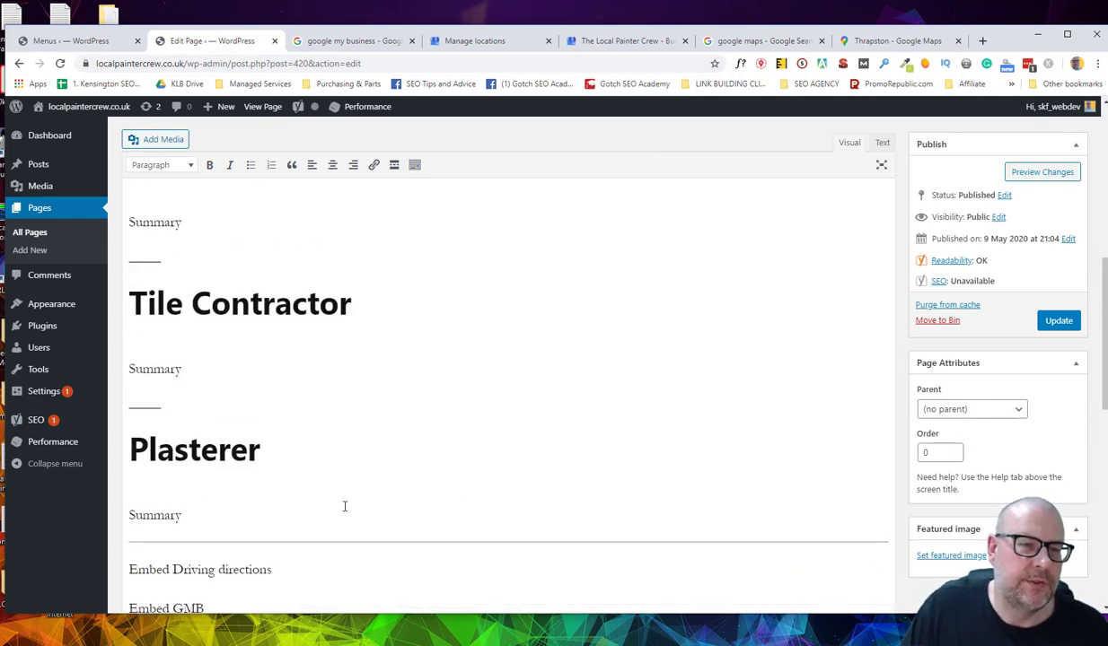
{"action": "scroll", "coordinate": [378, 296], "scroll_direction": "down", "scroll_amount": 2}
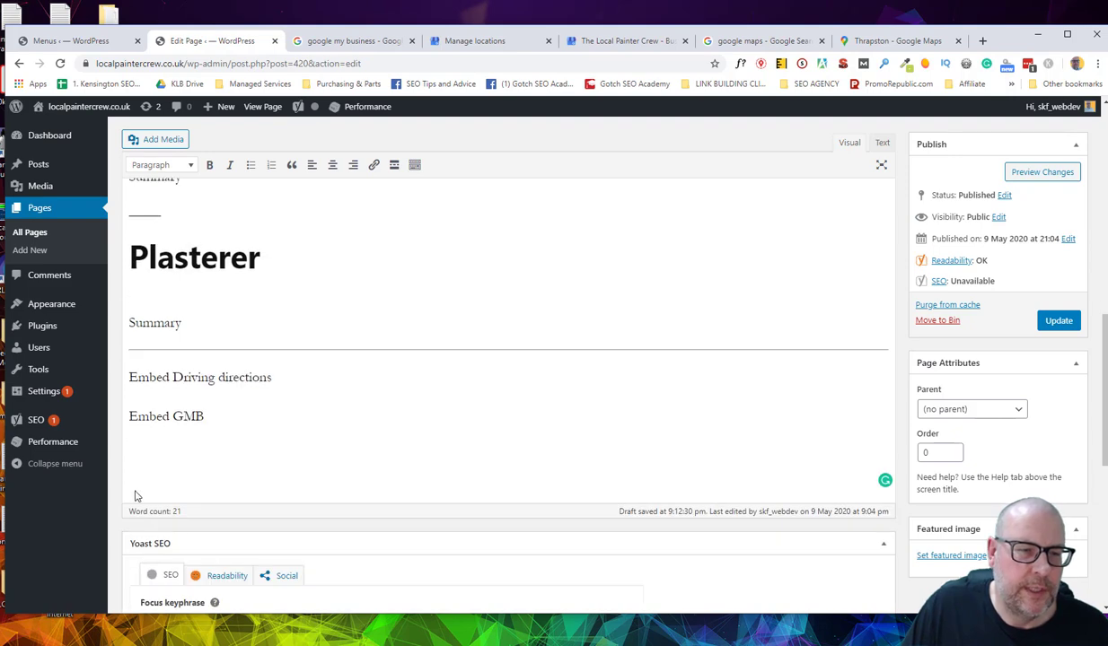
{"action": "left_click_drag", "start_coordinate": [291, 373], "coordinate": [132, 382]}
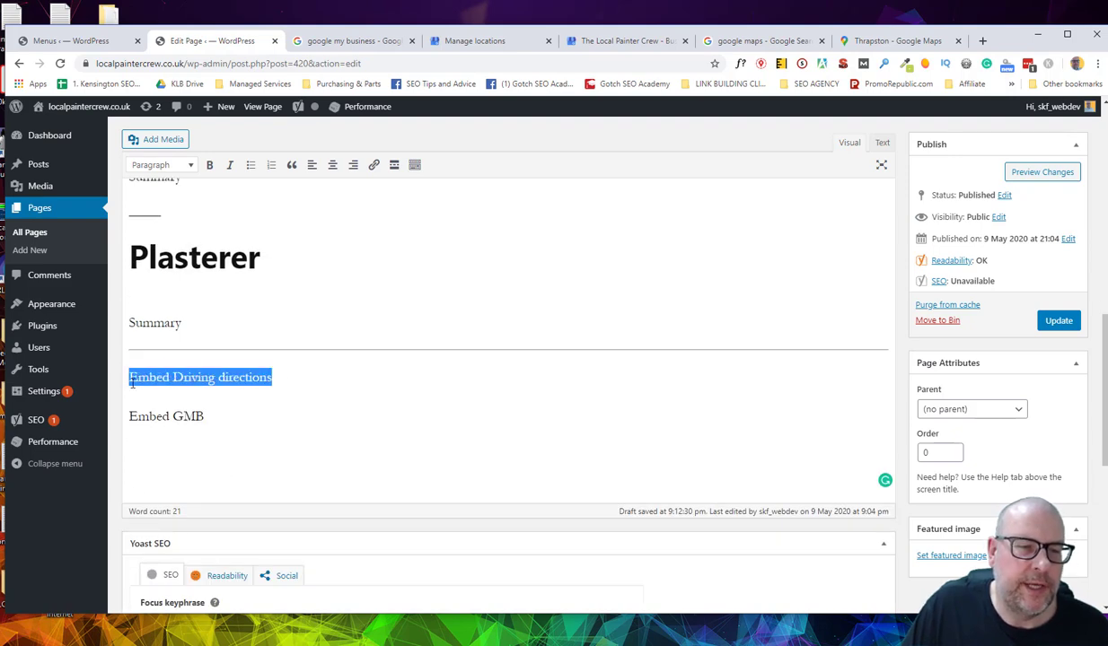
{"action": "left_click", "coordinate": [300, 379]}
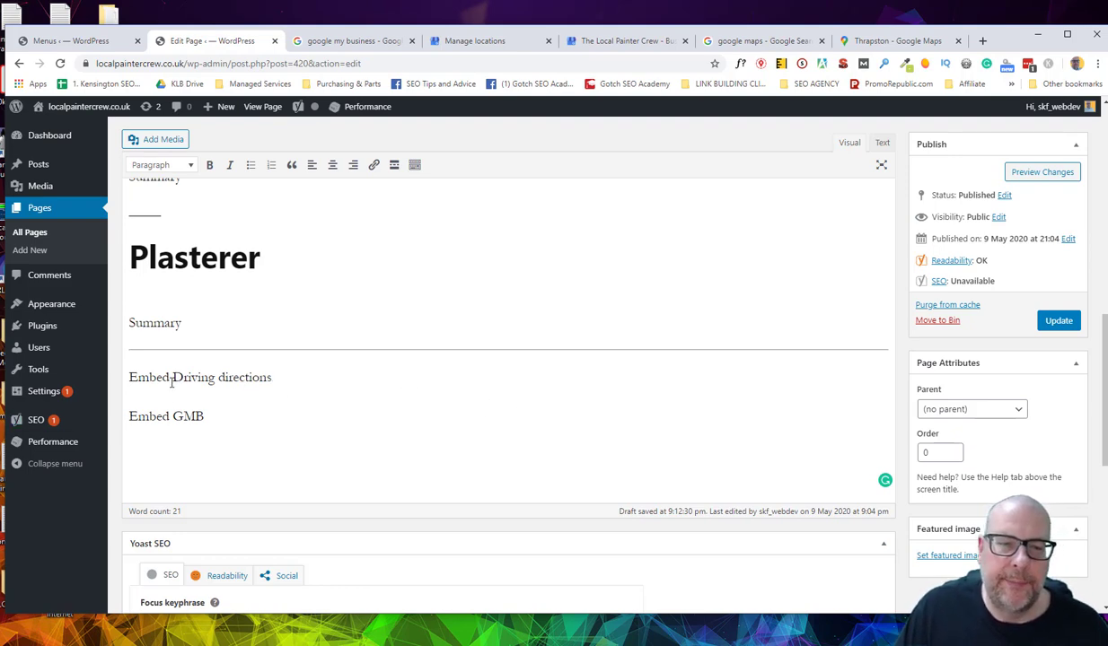
{"action": "scroll", "coordinate": [386, 433], "scroll_direction": "up", "scroll_amount": 8}
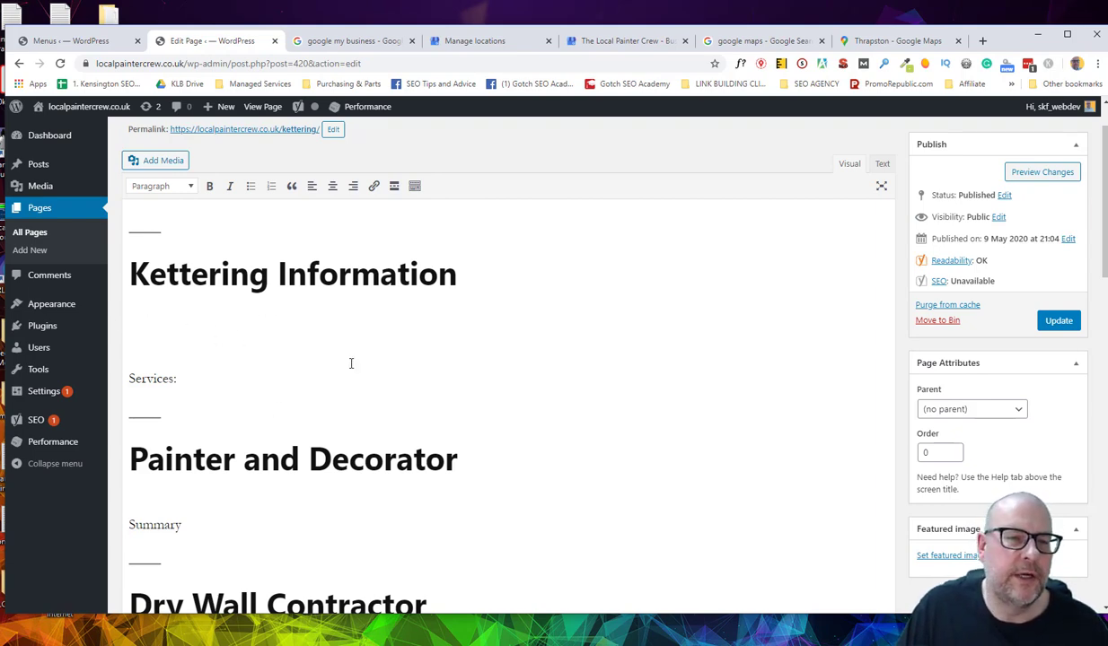
{"action": "scroll", "coordinate": [251, 301], "scroll_direction": "down", "scroll_amount": 1}
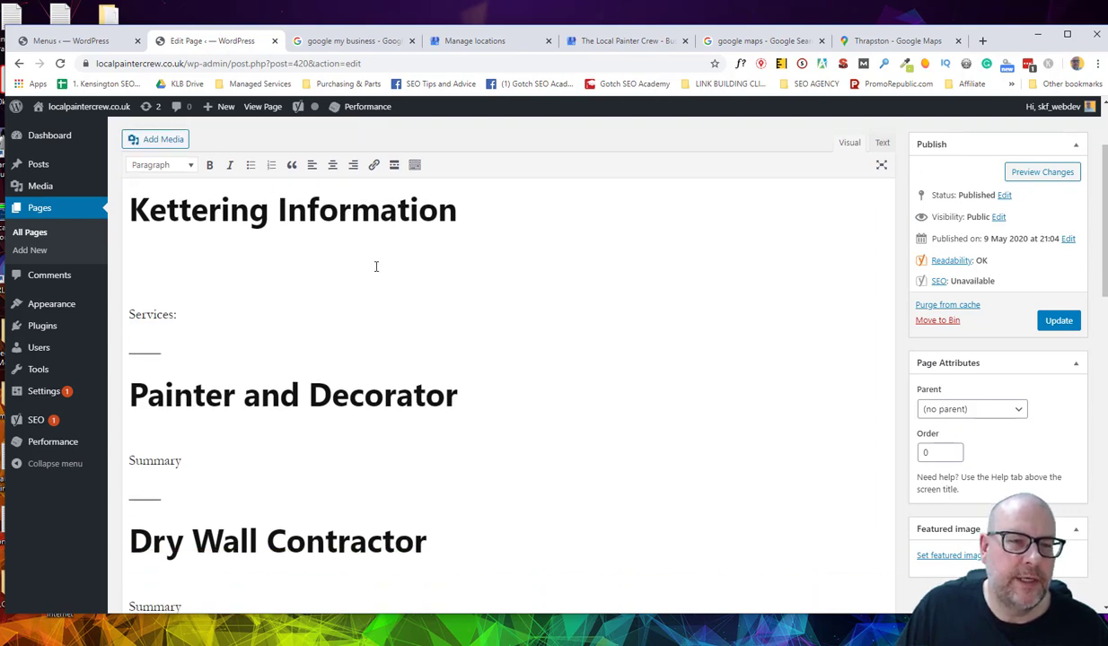
{"action": "scroll", "coordinate": [370, 273], "scroll_direction": "down", "scroll_amount": 10}
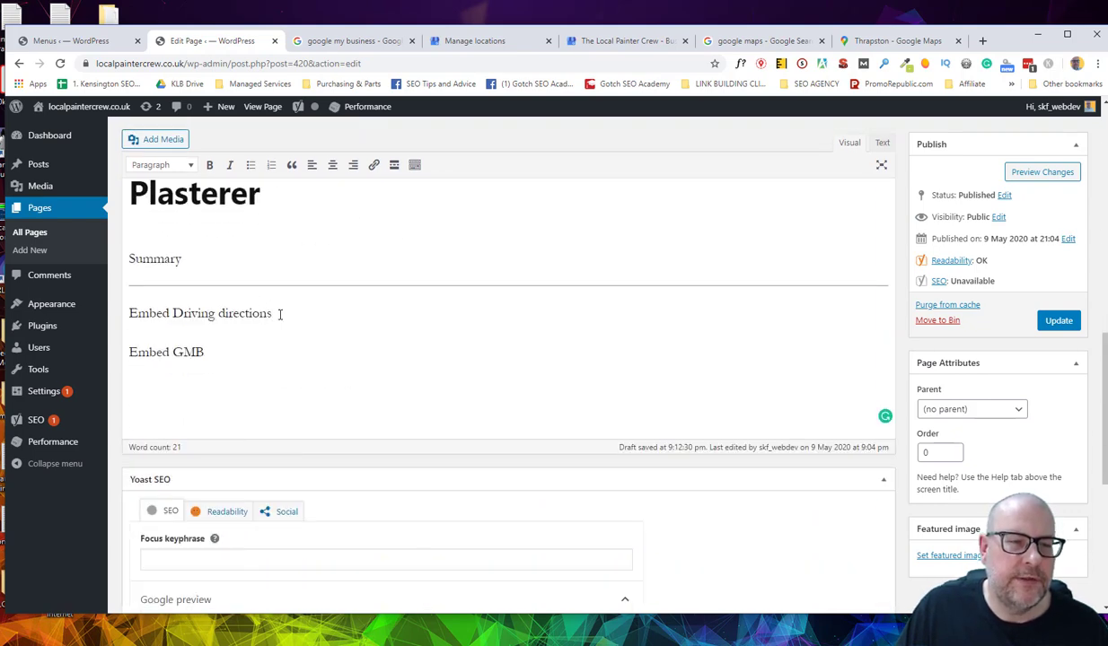
{"action": "left_click", "coordinate": [287, 316]}
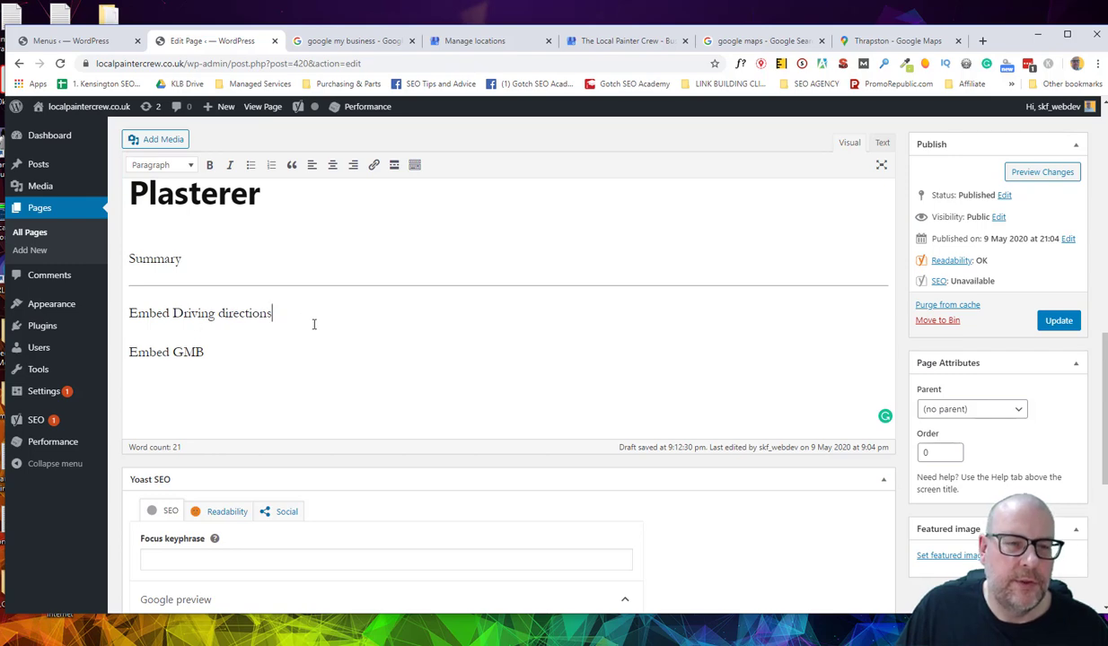
{"action": "scroll", "coordinate": [293, 312], "scroll_direction": "up", "scroll_amount": 15}
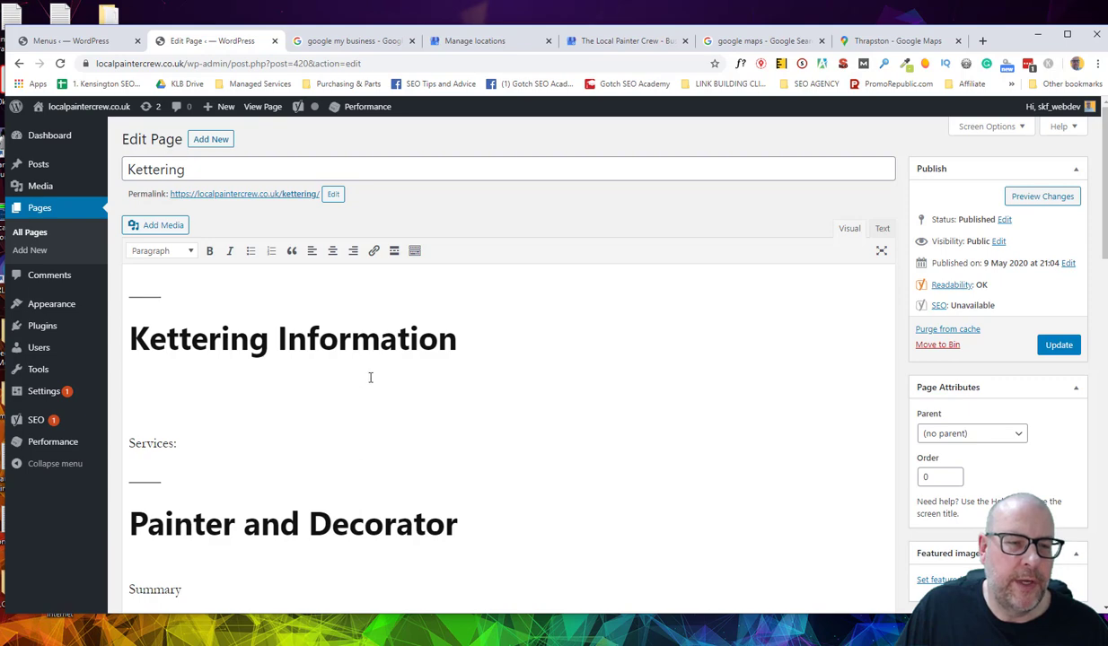
{"action": "scroll", "coordinate": [371, 380], "scroll_direction": "down", "scroll_amount": 15}
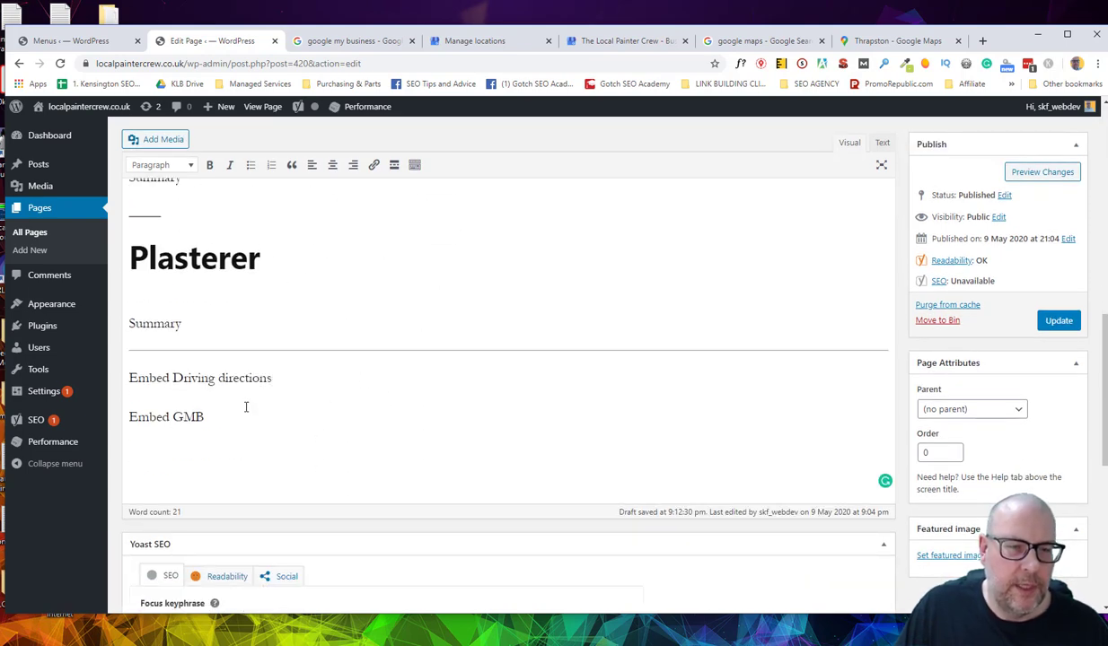
{"action": "scroll", "coordinate": [393, 374], "scroll_direction": "up", "scroll_amount": 15}
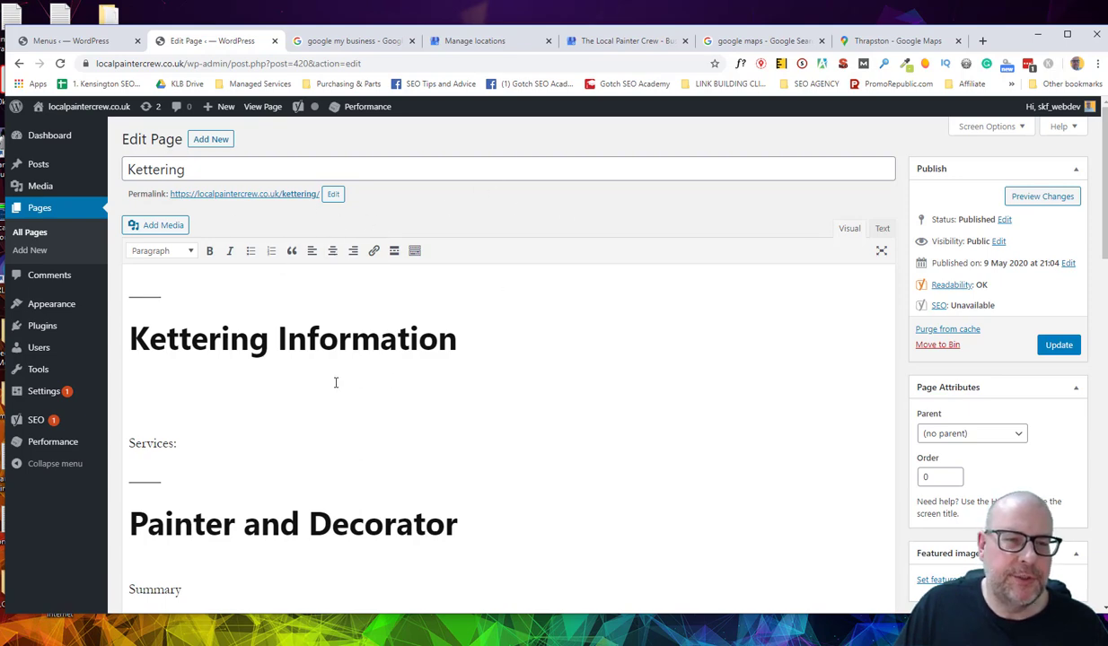
{"action": "scroll", "coordinate": [338, 382], "scroll_direction": "down", "scroll_amount": 9}
{"action": "scroll", "coordinate": [499, 396], "scroll_direction": "up", "scroll_amount": 2}
{"action": "scroll", "coordinate": [475, 336], "scroll_direction": "up", "scroll_amount": 8}
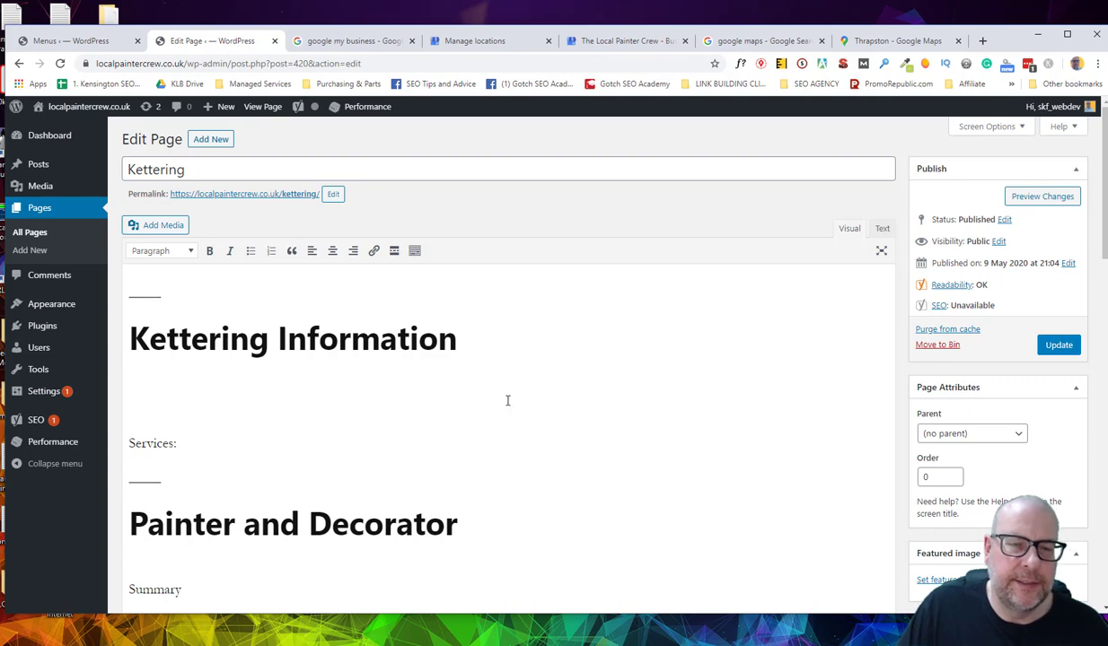
{"action": "scroll", "coordinate": [484, 355], "scroll_direction": "down", "scroll_amount": 2}
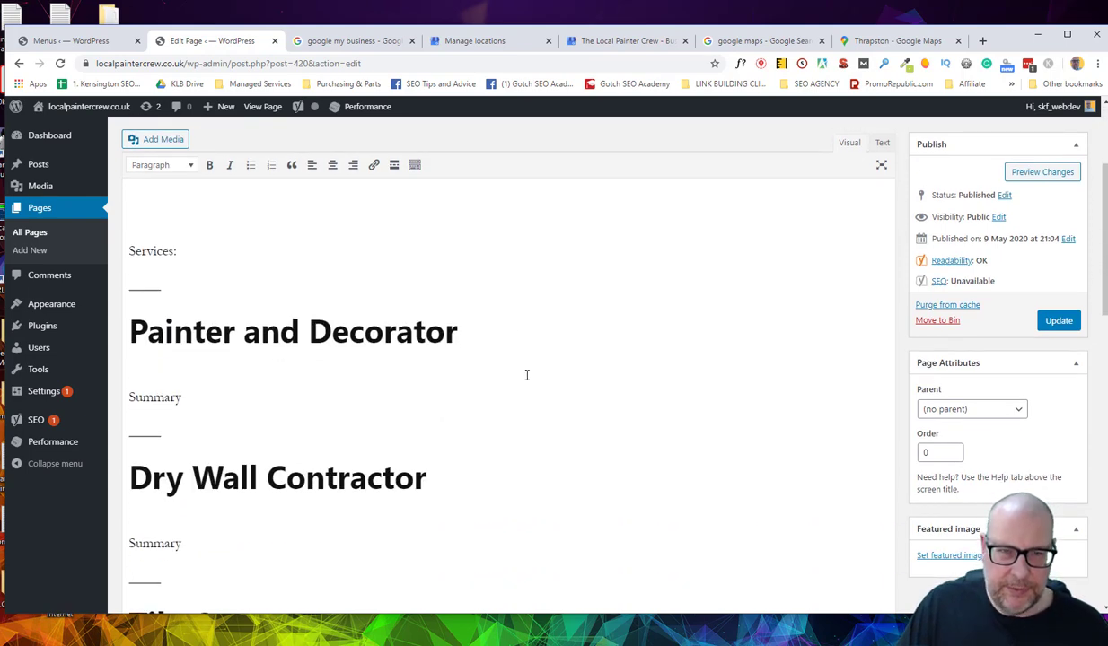
{"action": "scroll", "coordinate": [527, 374], "scroll_direction": "up", "scroll_amount": 2}
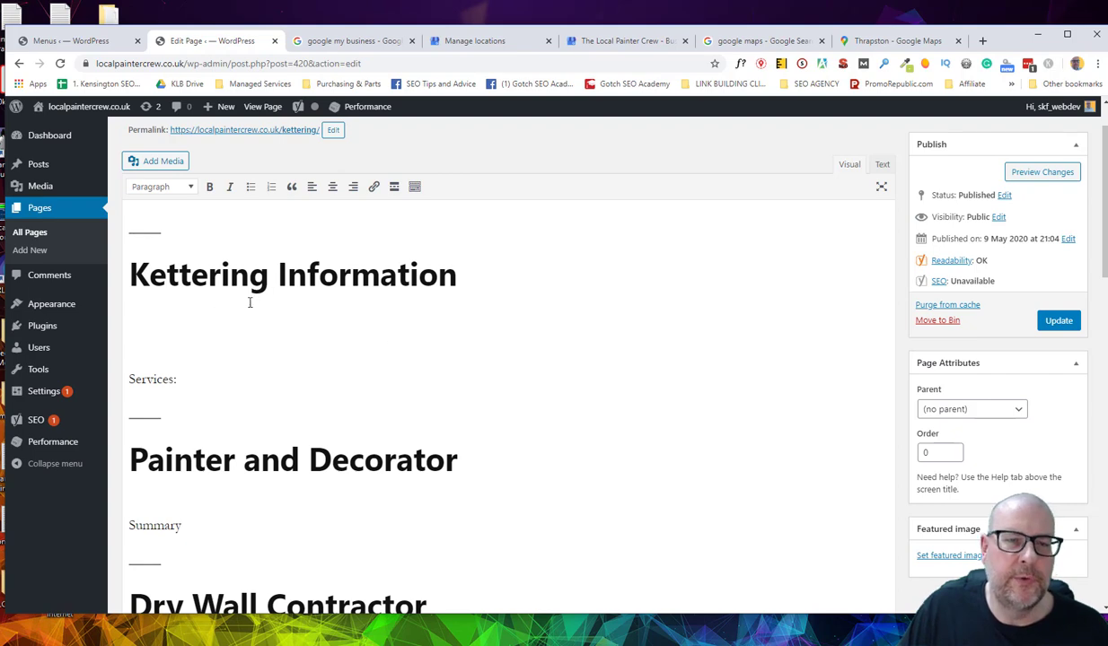
{"action": "scroll", "coordinate": [571, 304], "scroll_direction": "down", "scroll_amount": 5}
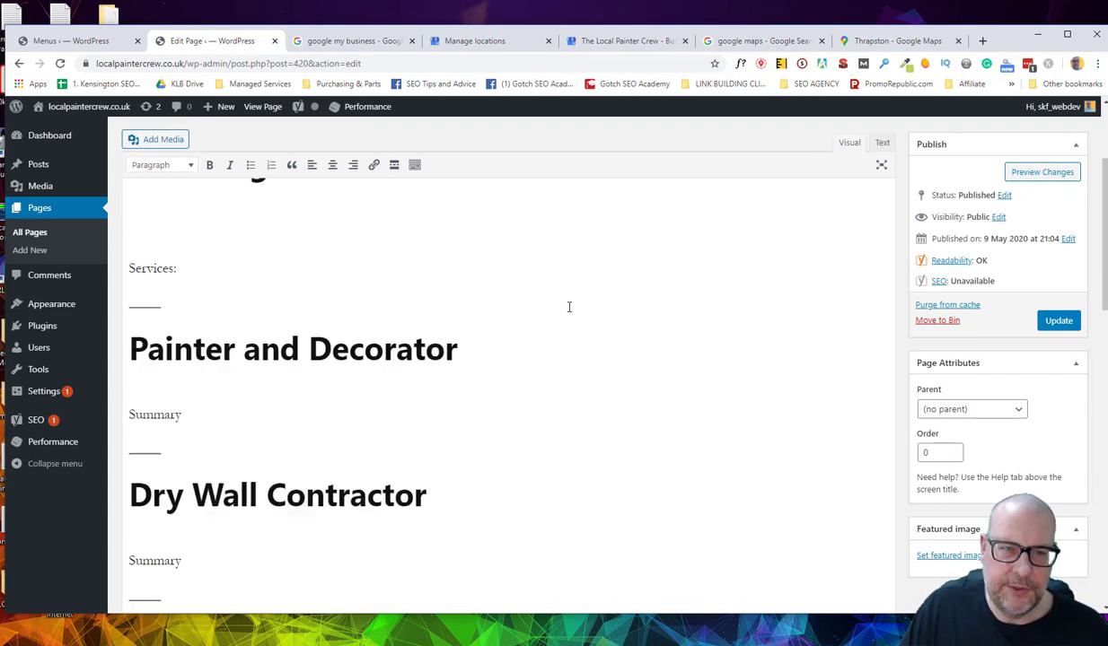
{"action": "scroll", "coordinate": [575, 308], "scroll_direction": "down", "scroll_amount": 3}
{"action": "scroll", "coordinate": [469, 307], "scroll_direction": "up", "scroll_amount": 10}
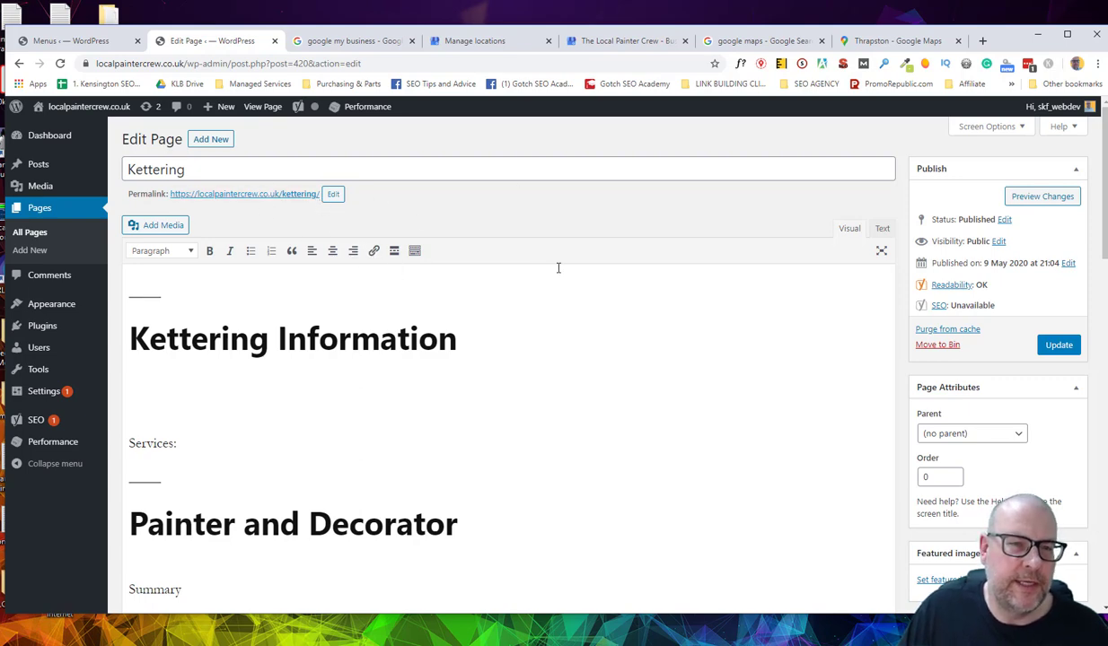
{"action": "scroll", "coordinate": [309, 440], "scroll_direction": "down", "scroll_amount": 8}
{"action": "scroll", "coordinate": [338, 554], "scroll_direction": "up", "scroll_amount": 6}
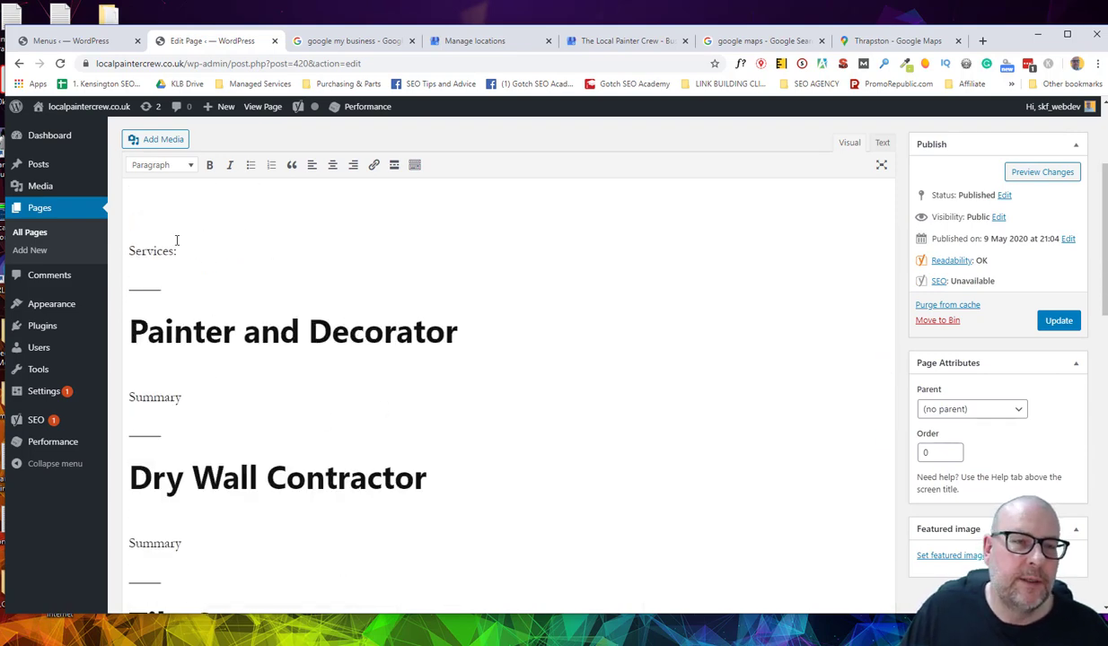
{"action": "scroll", "coordinate": [473, 406], "scroll_direction": "down", "scroll_amount": 3}
{"action": "scroll", "coordinate": [405, 324], "scroll_direction": "up", "scroll_amount": 5}
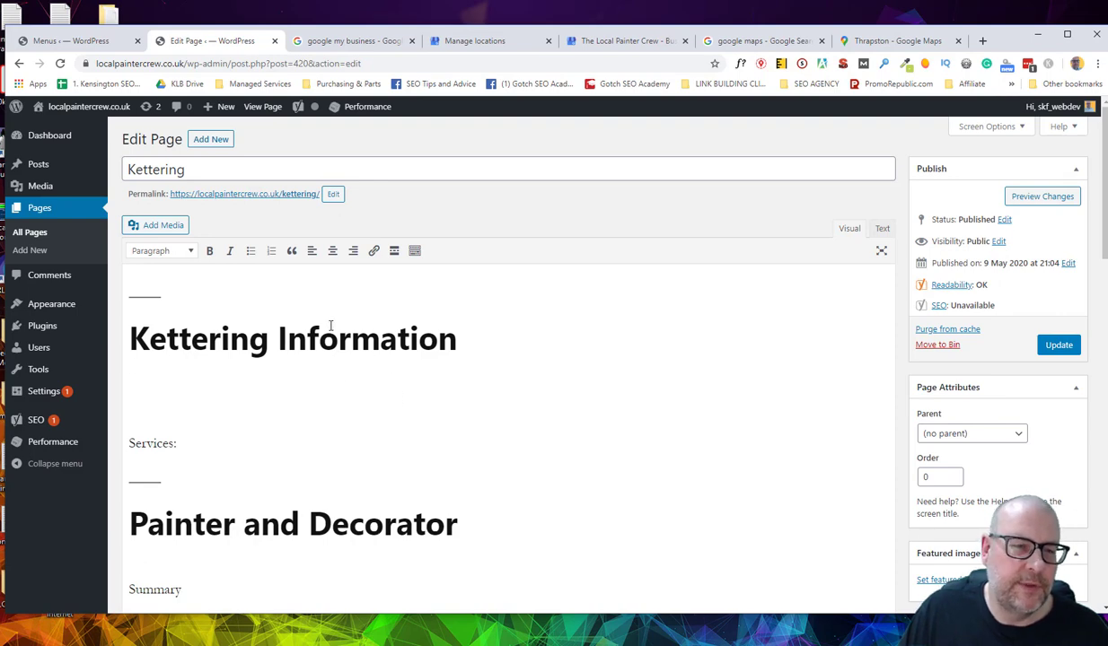
{"action": "scroll", "coordinate": [282, 407], "scroll_direction": "down", "scroll_amount": 2}
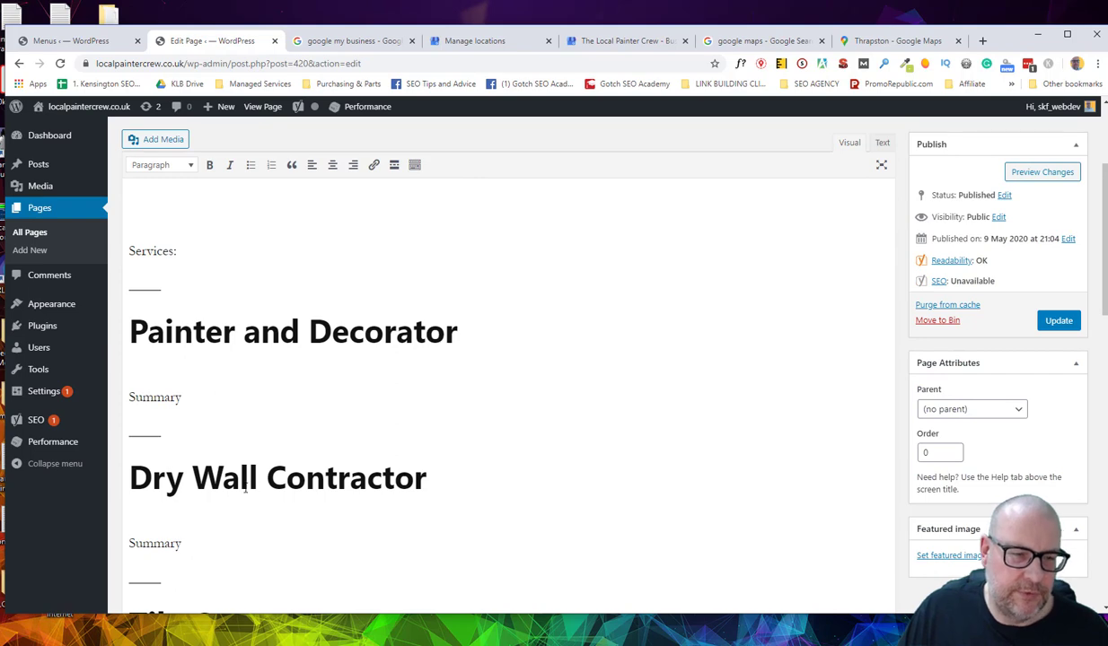
{"action": "scroll", "coordinate": [337, 490], "scroll_direction": "down", "scroll_amount": 3}
{"action": "scroll", "coordinate": [363, 341], "scroll_direction": "up", "scroll_amount": 5}
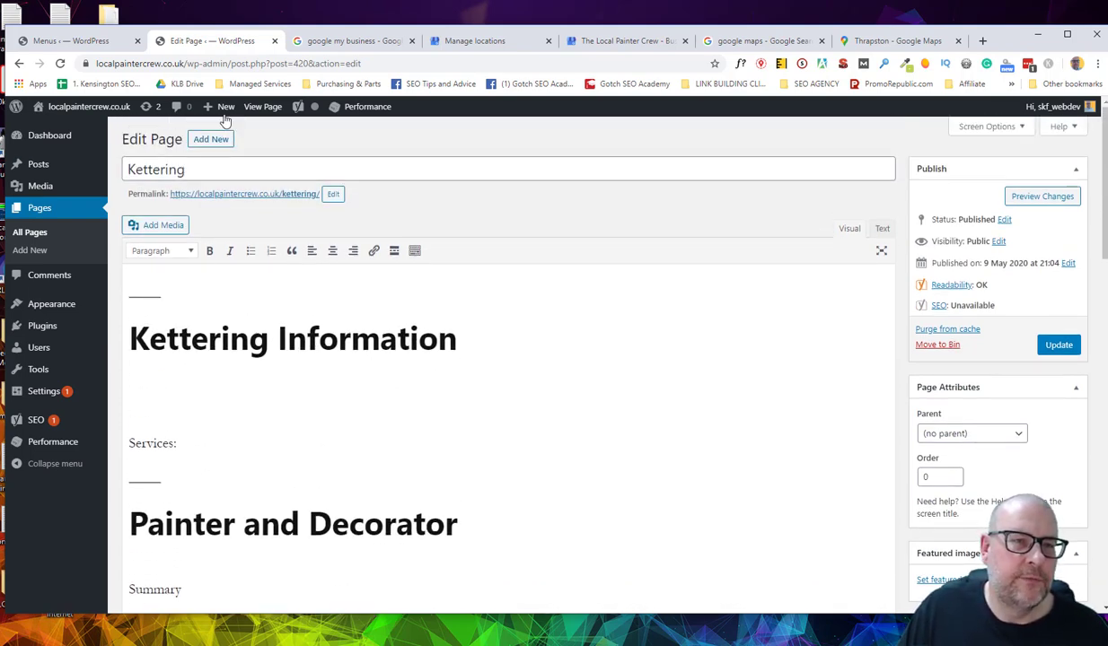
- Update the Kettering page, view it live, then go to the site's Home page
{"action": "left_click", "coordinate": [89, 127]}
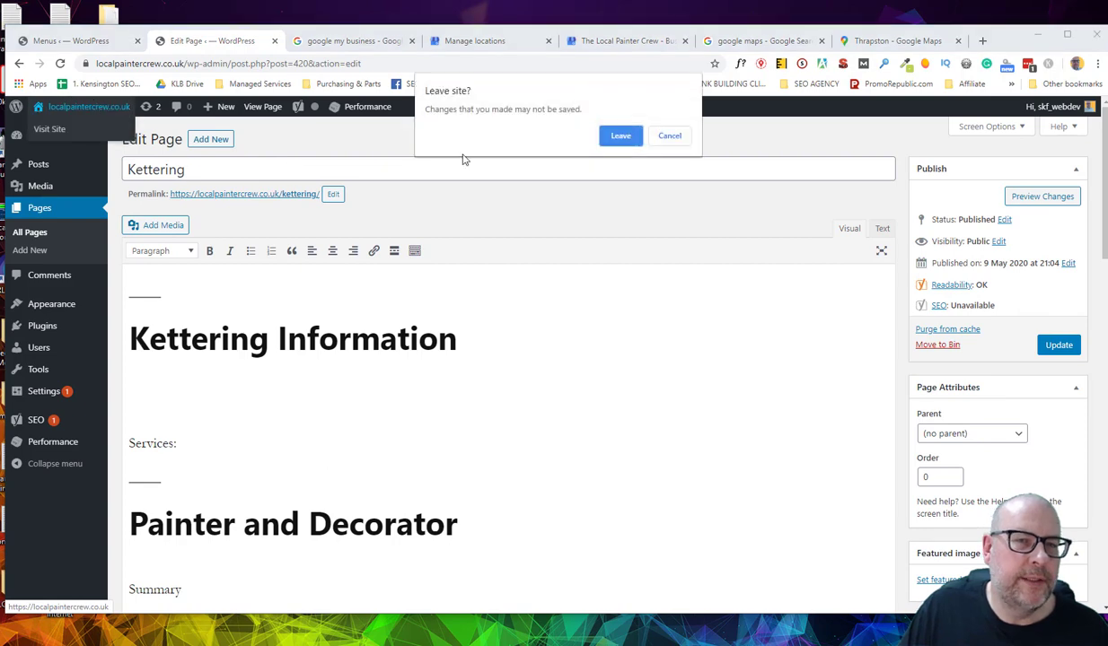
{"action": "left_click", "coordinate": [666, 138]}
{"action": "left_click", "coordinate": [1050, 347]}
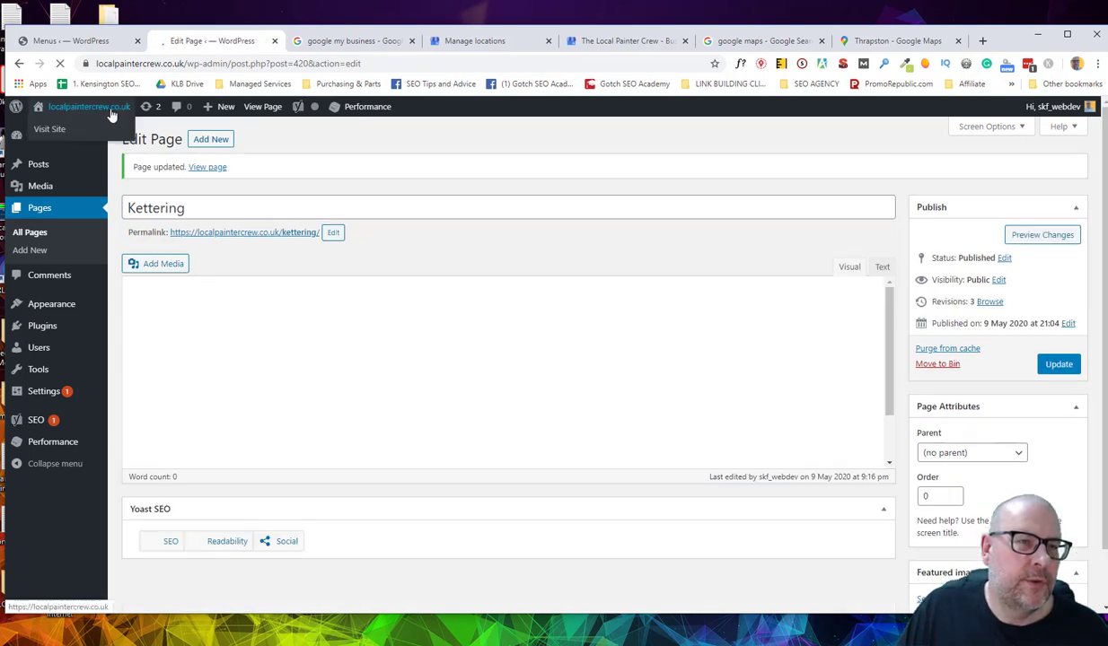
{"action": "left_click", "coordinate": [205, 167]}
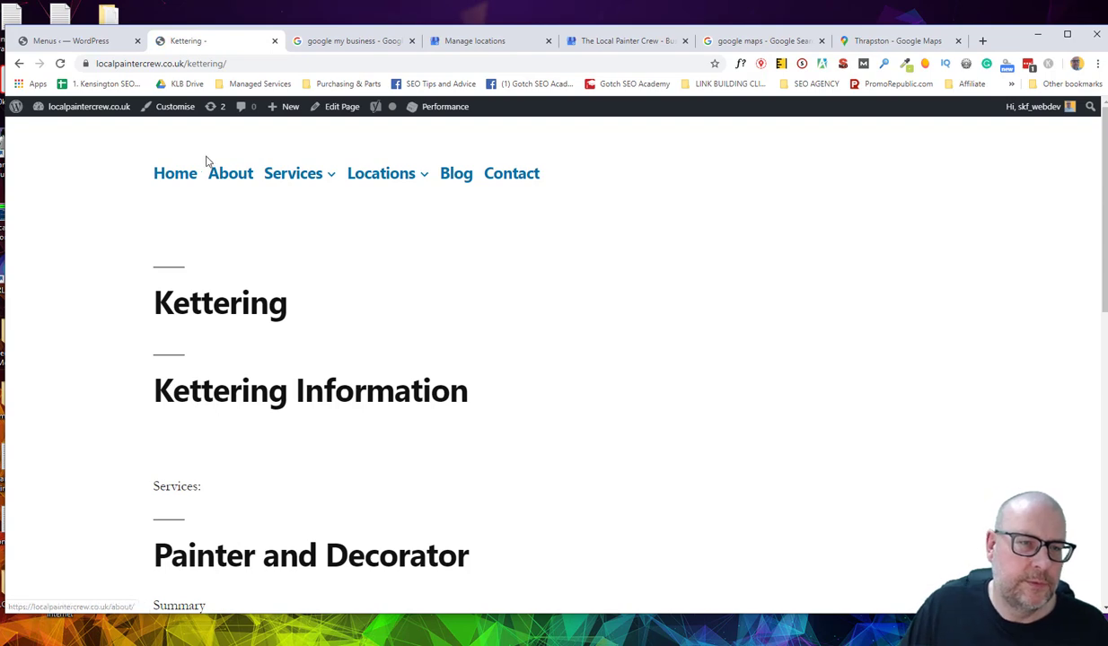
{"action": "left_click", "coordinate": [175, 173]}
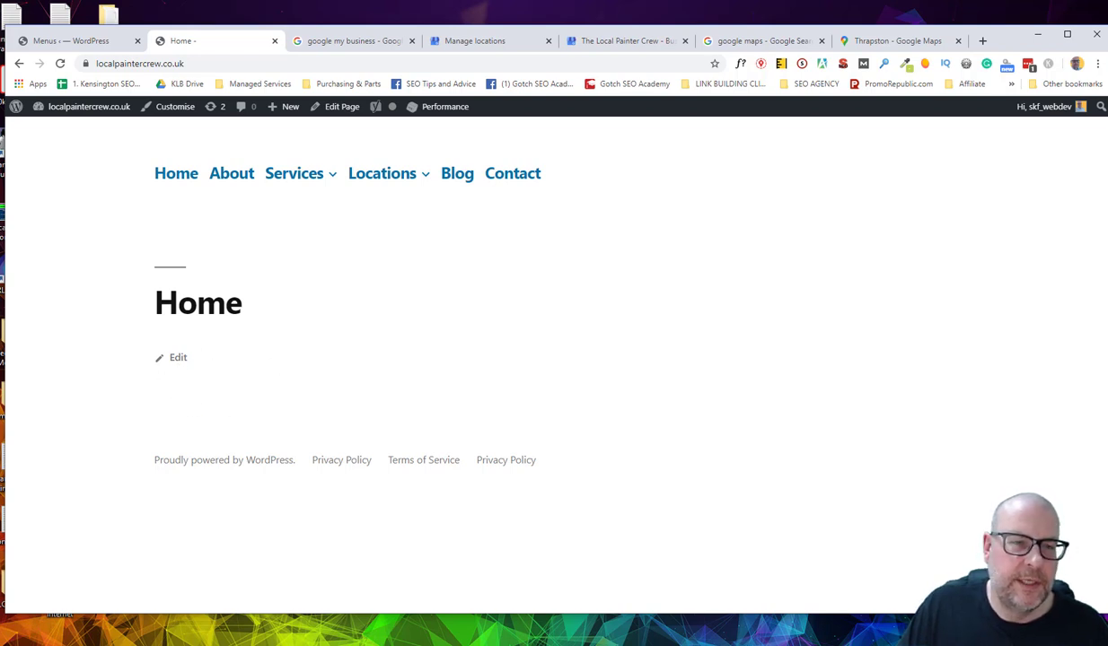
{"action": "mouse_move", "coordinate": [299, 184]}
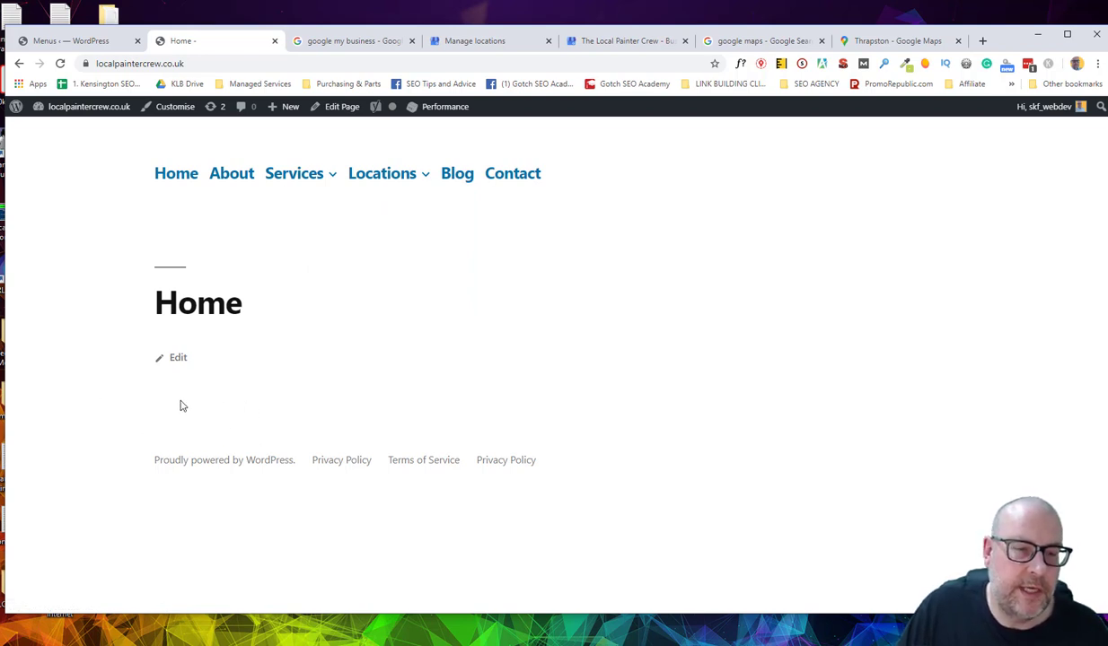
{"action": "mouse_move", "coordinate": [386, 172]}
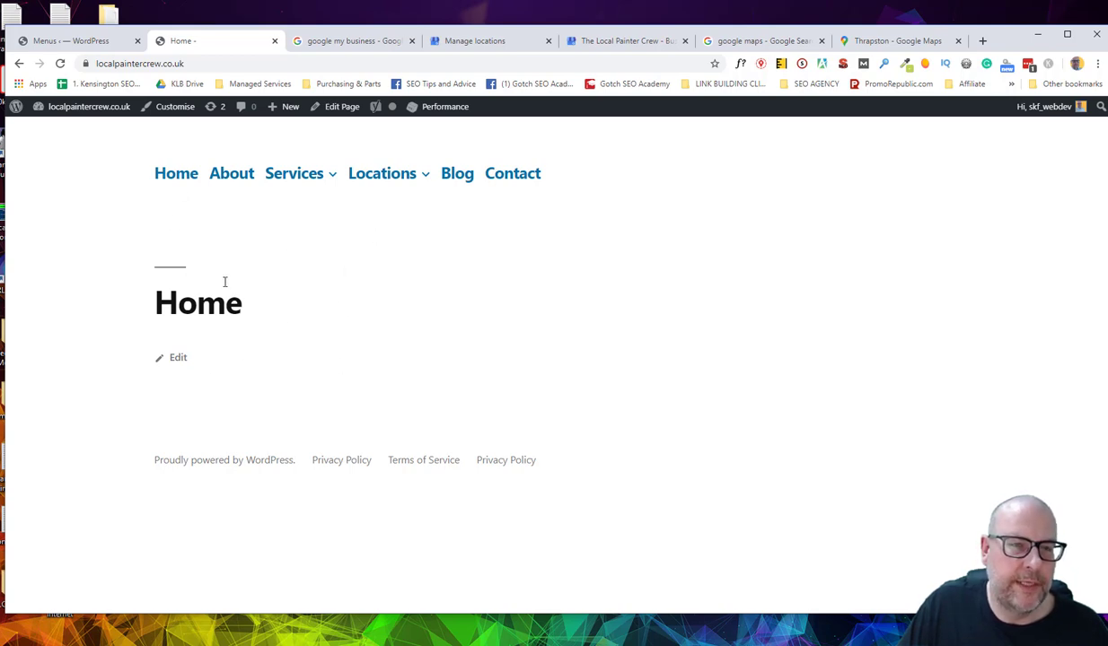
{"action": "mouse_move", "coordinate": [286, 184]}
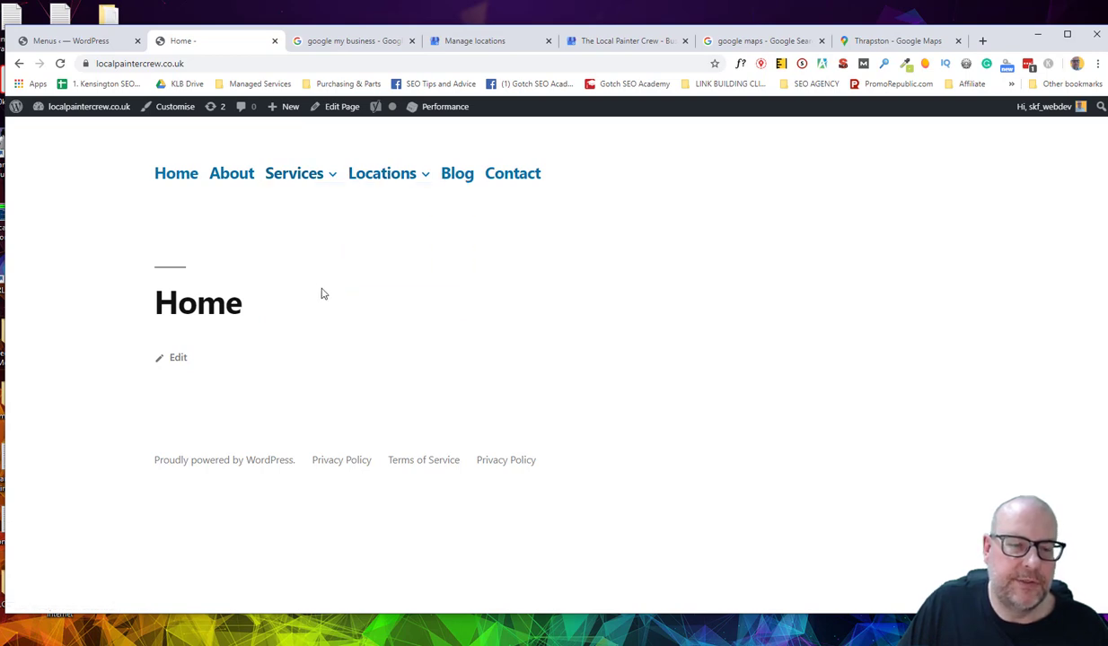